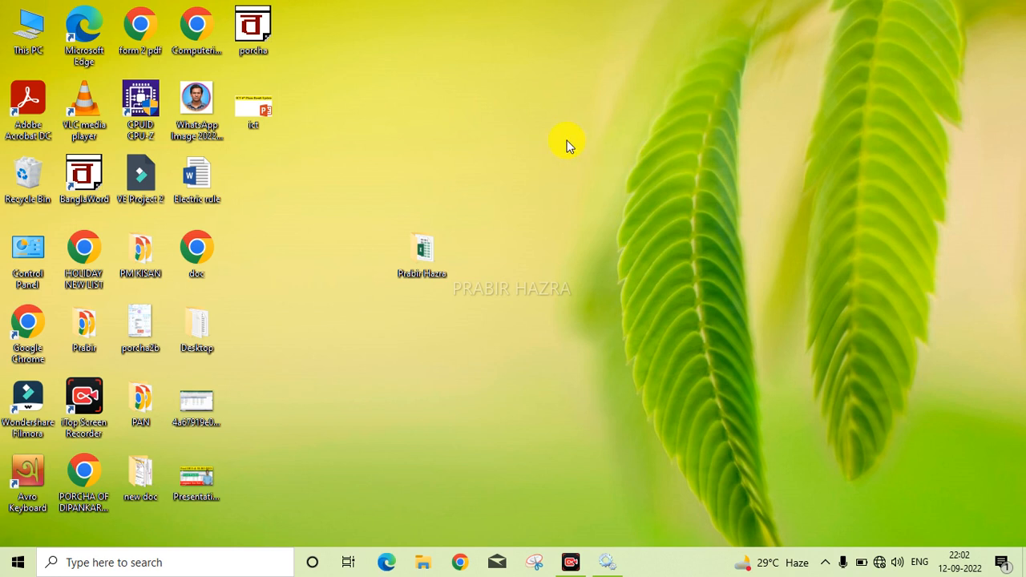
pyautogui.rightClick(573, 82)
pyautogui.click(610, 127)
pyautogui.rightClick(610, 126)
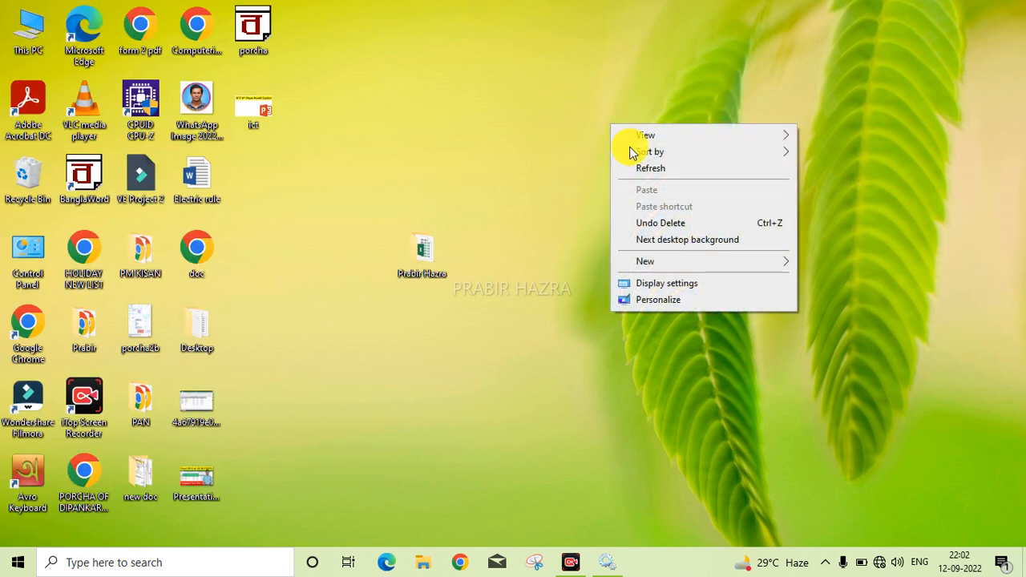
pyautogui.click(639, 167)
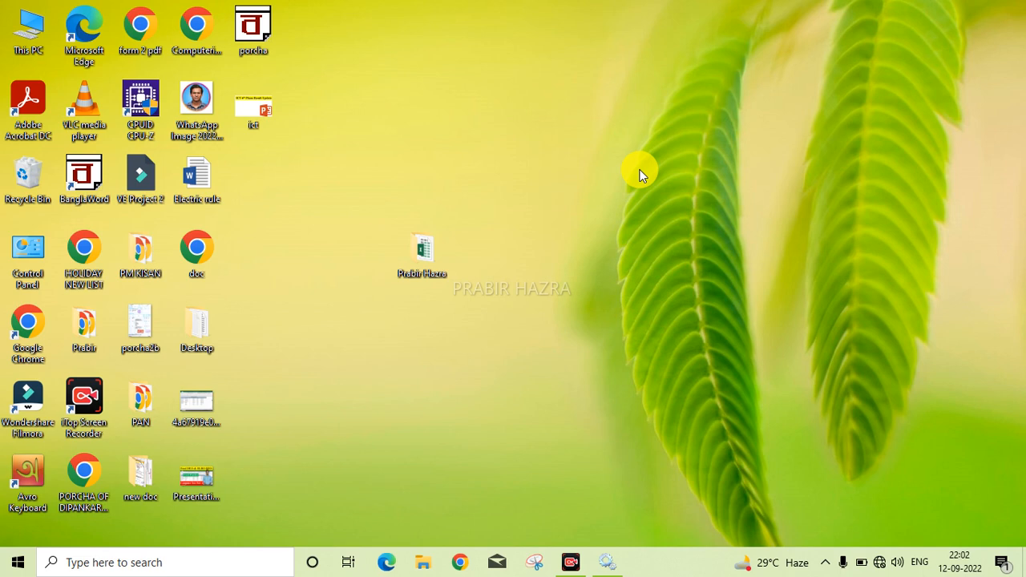
pyautogui.rightClick(640, 174)
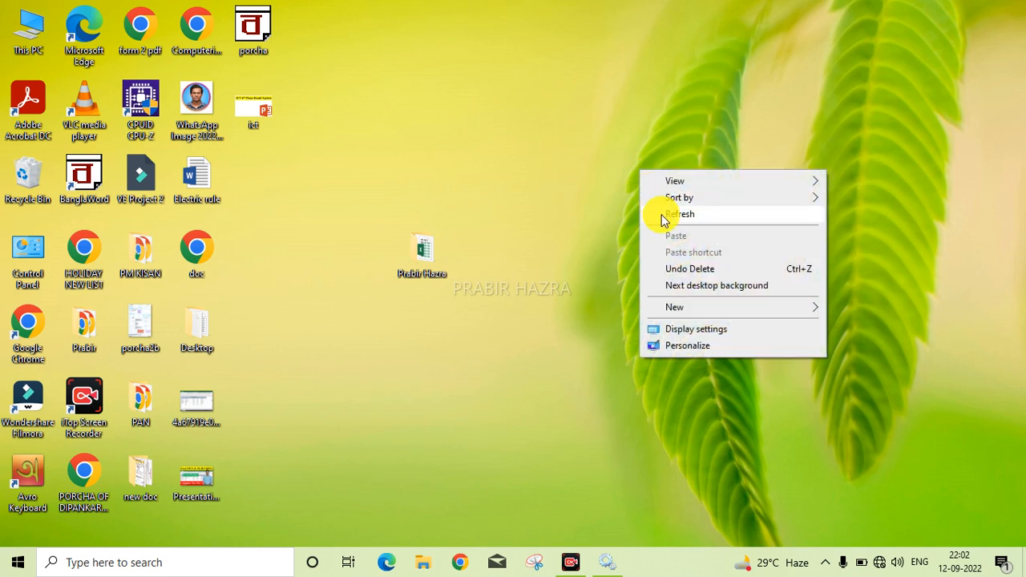
pyautogui.click(661, 212)
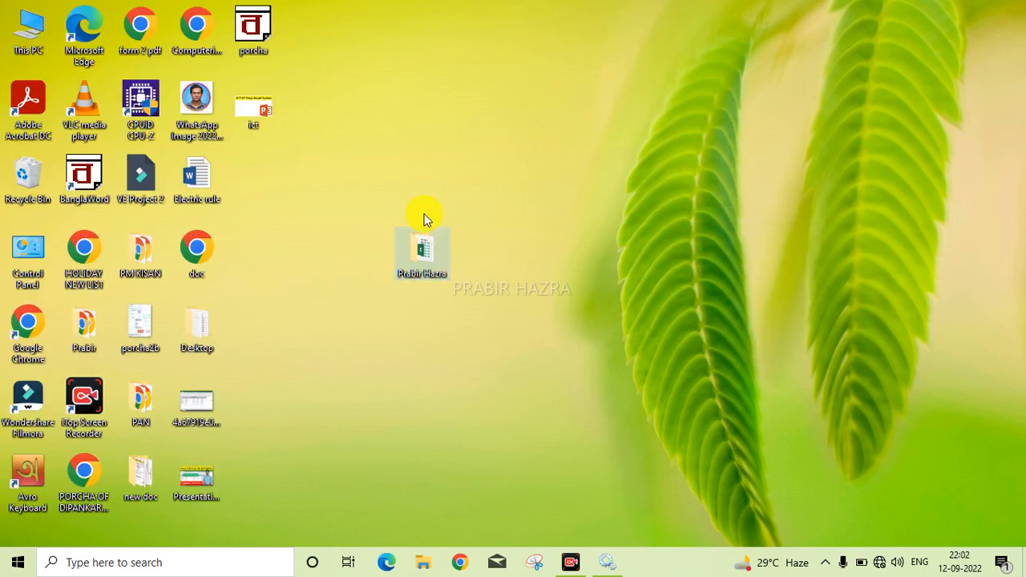
pyautogui.doubleClick(423, 252)
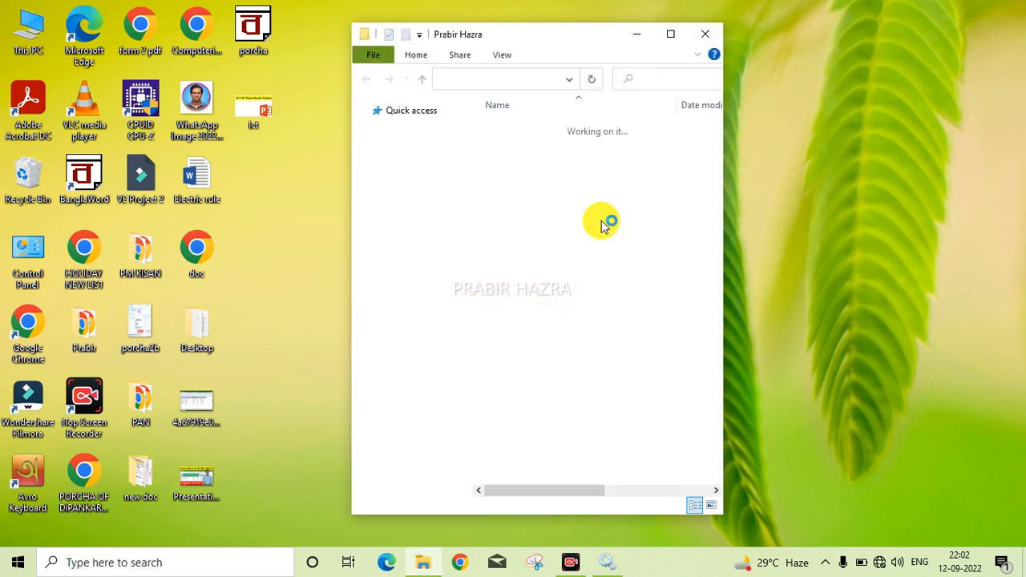
pyautogui.click(710, 34)
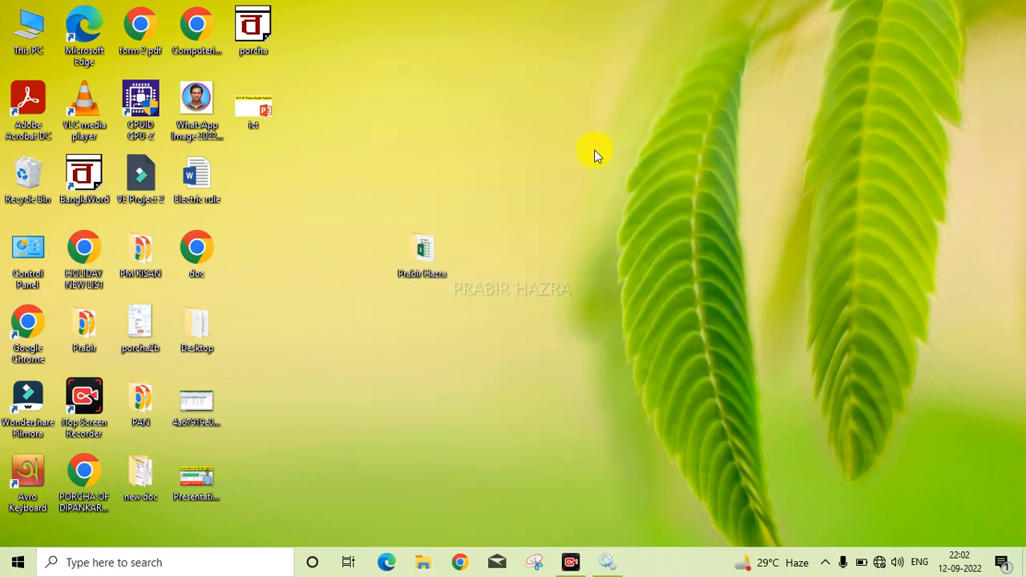
pyautogui.rightClick(582, 129)
pyautogui.click(628, 170)
# Launch Excel with the run command excel, dismiss the activation notice and create a blank workbook.
pyautogui.press('super+r')
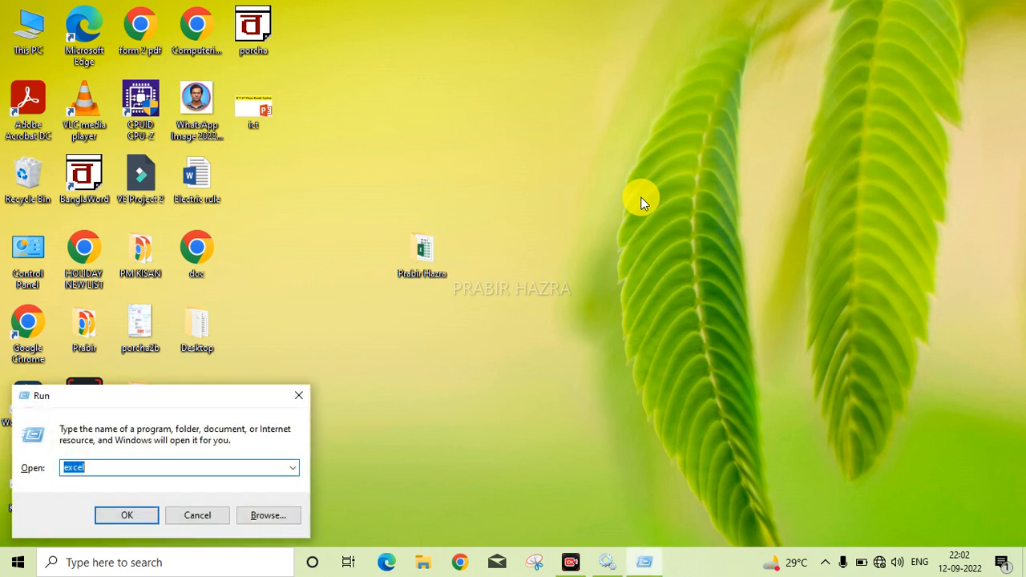
pyautogui.press('Return')
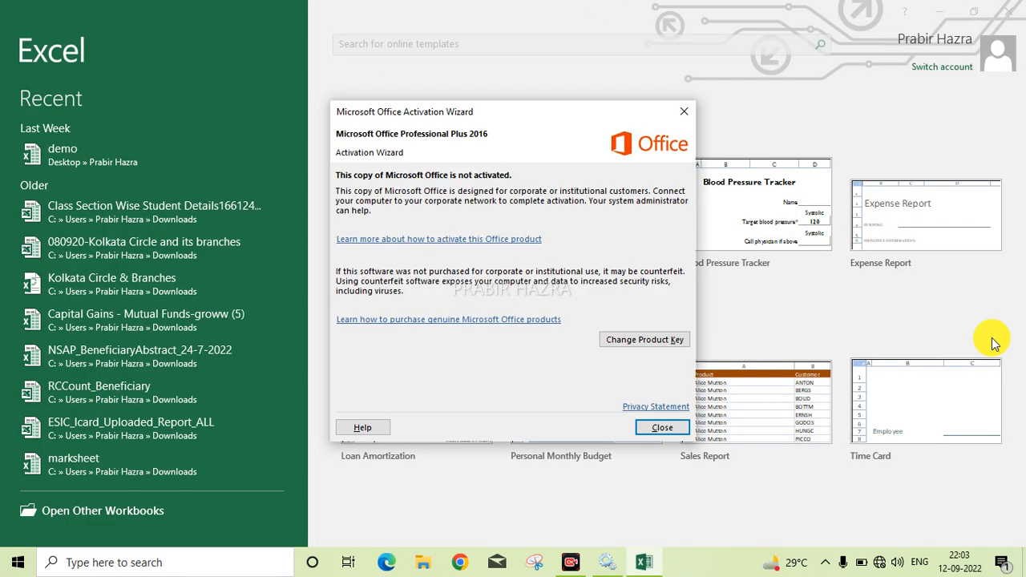
pyautogui.click(678, 428)
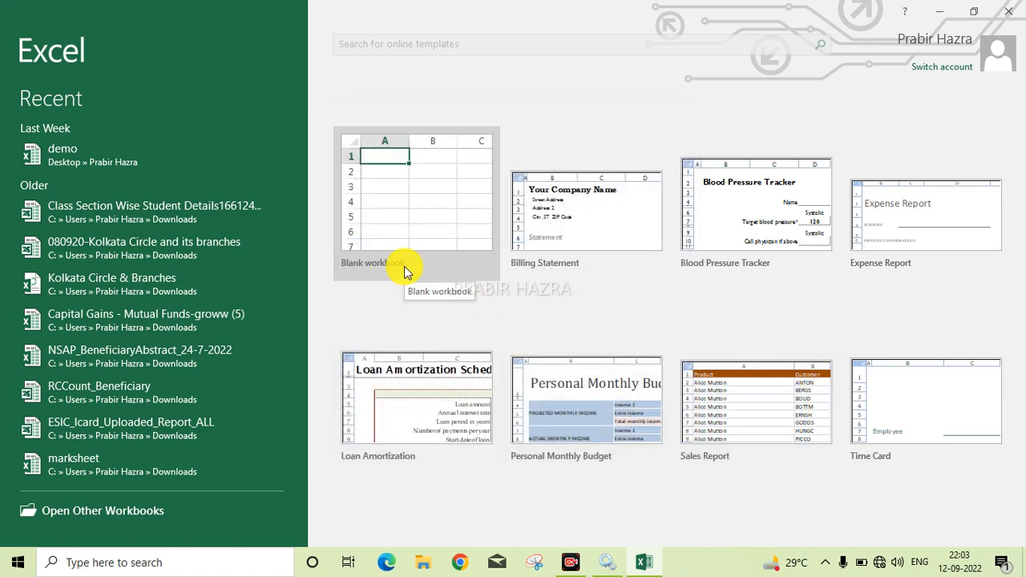
pyautogui.click(404, 266)
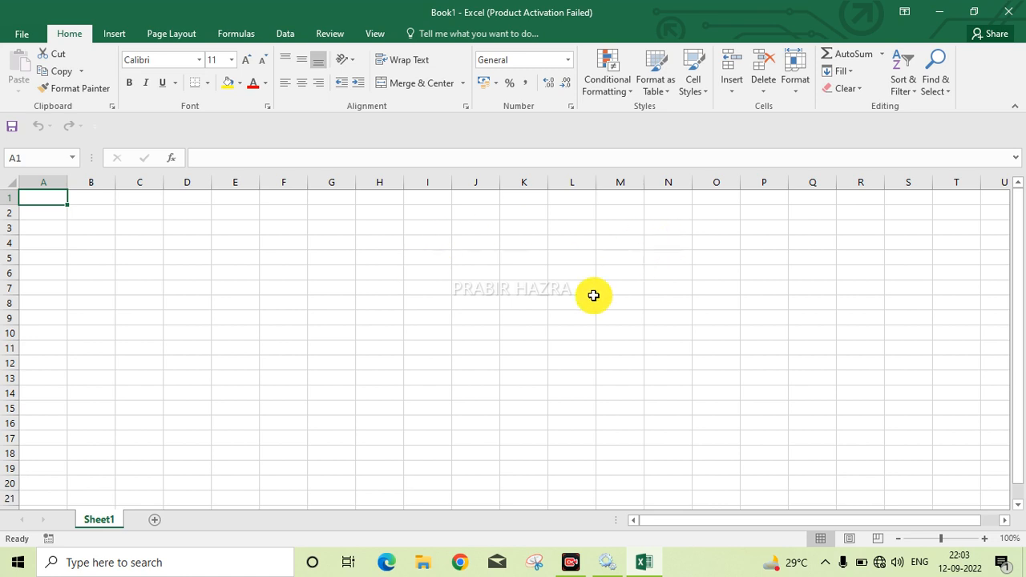
# Enlarge the worksheet view to 150% zoom.
pyautogui.click(986, 539)
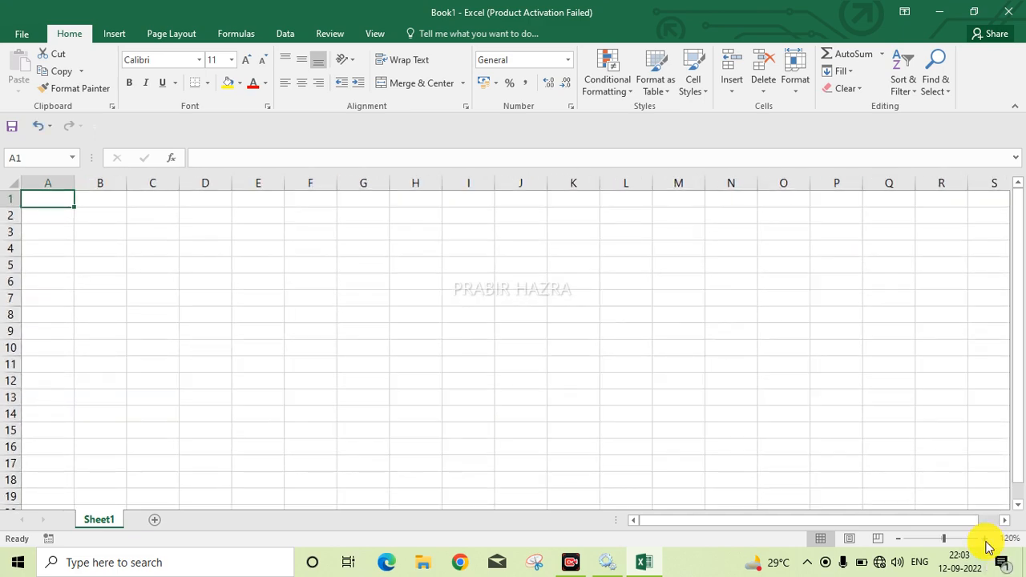
pyautogui.click(986, 539)
pyautogui.click(985, 539)
pyautogui.click(986, 539)
pyautogui.click(985, 538)
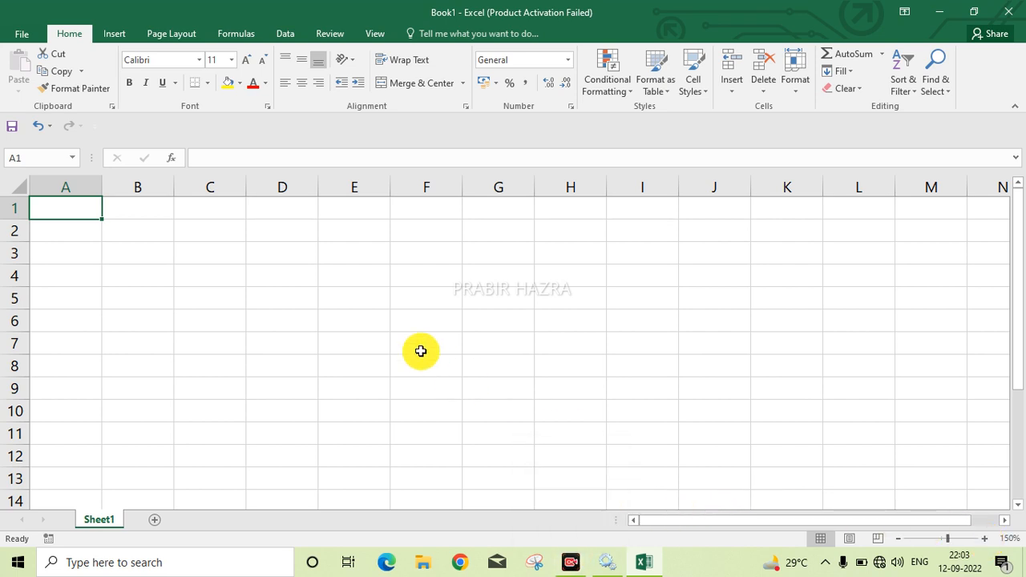
pyautogui.click(270, 273)
pyautogui.click(392, 269)
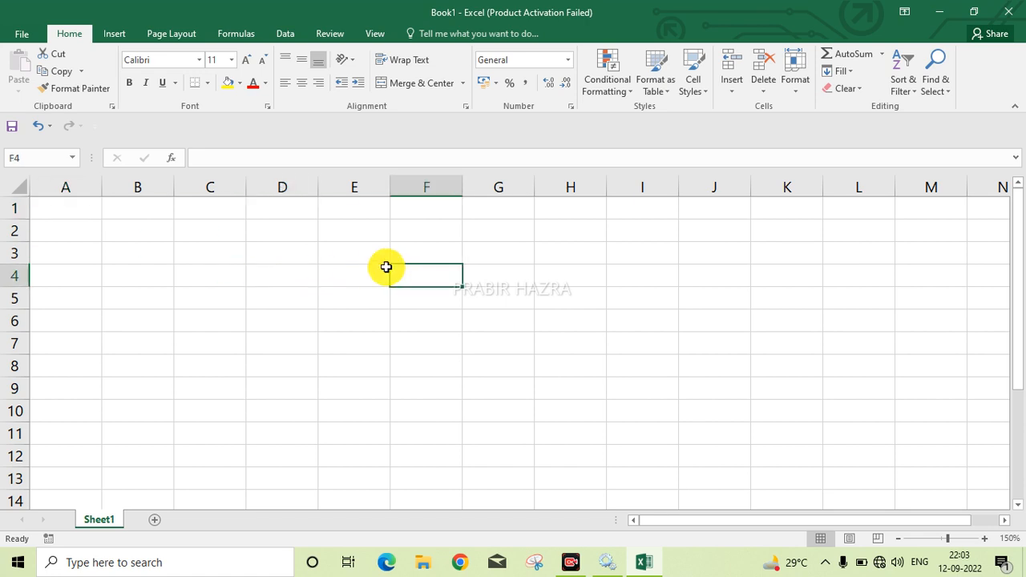
pyautogui.click(368, 257)
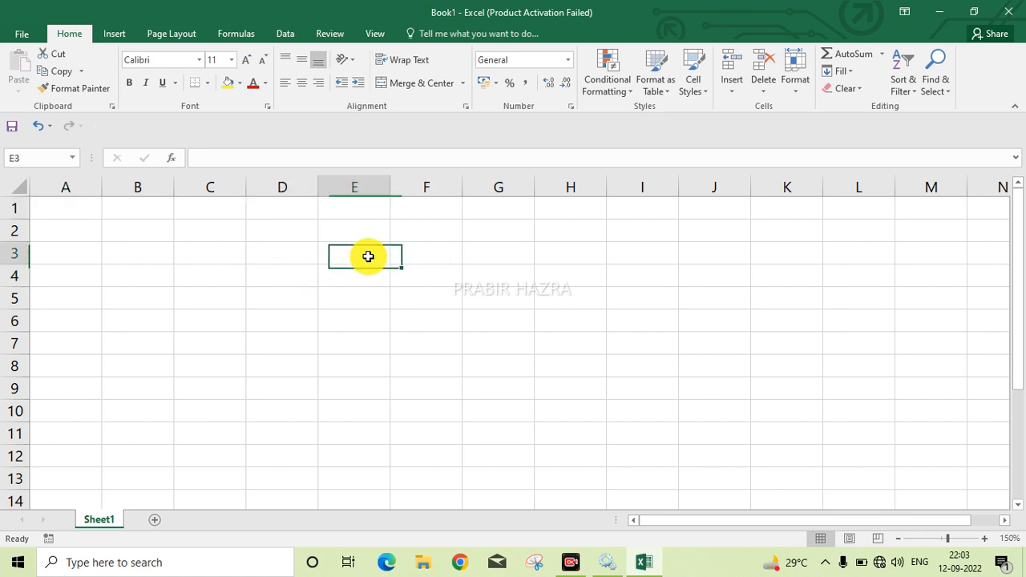
pyautogui.click(571, 563)
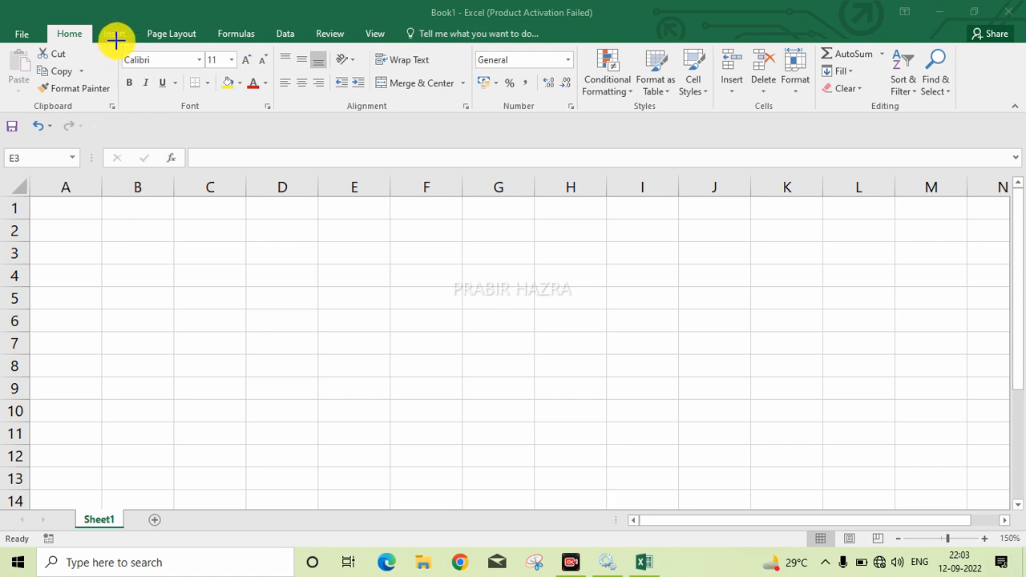
pyautogui.moveTo(116, 40)
pyautogui.mouseDown()
pyautogui.moveTo(201, 110)
pyautogui.moveTo(370, 112)
pyautogui.mouseUp()
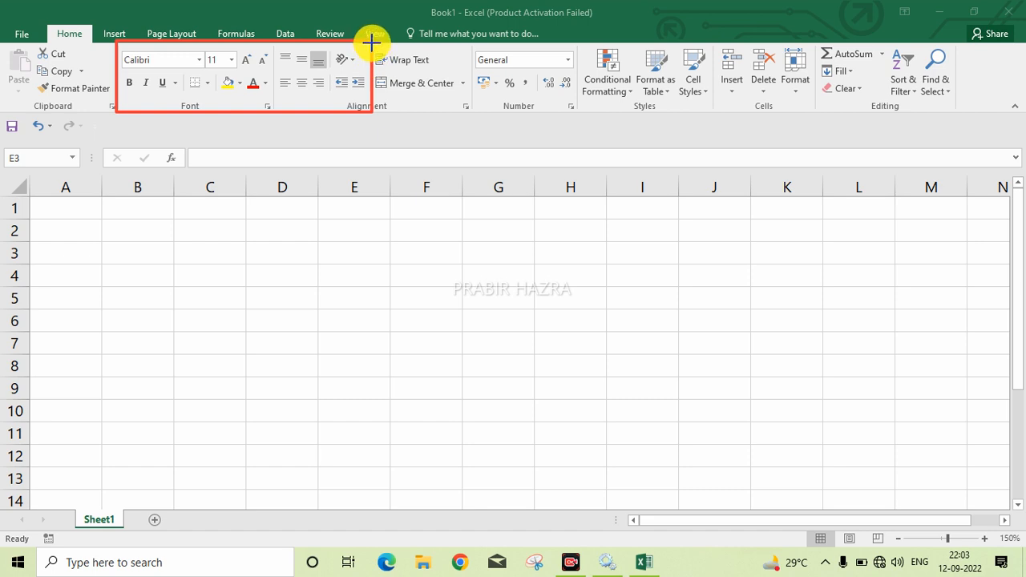
pyautogui.moveTo(371, 42)
pyautogui.mouseDown()
pyautogui.moveTo(403, 99)
pyautogui.moveTo(459, 107)
pyautogui.mouseUp()
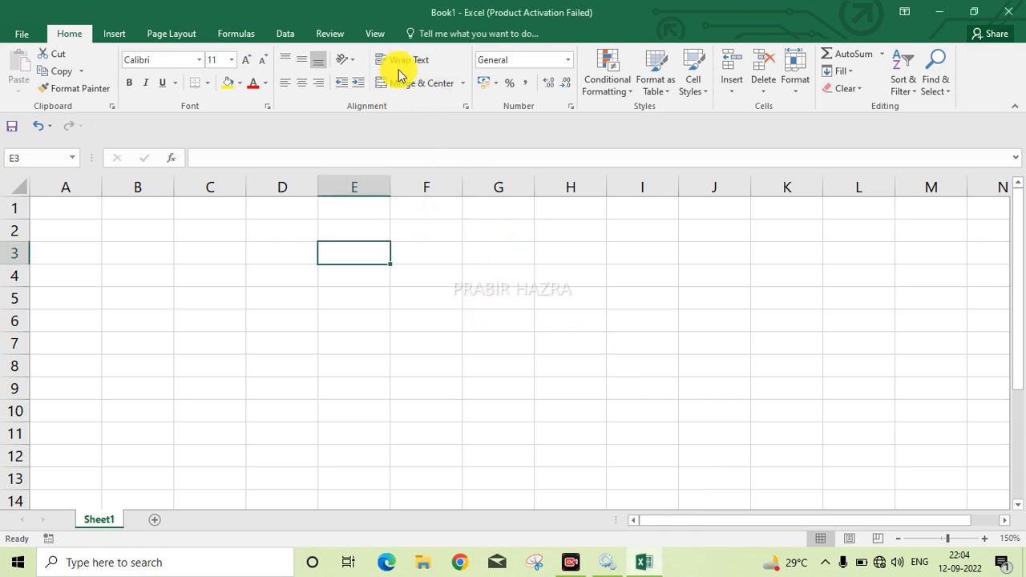
pyautogui.click(449, 319)
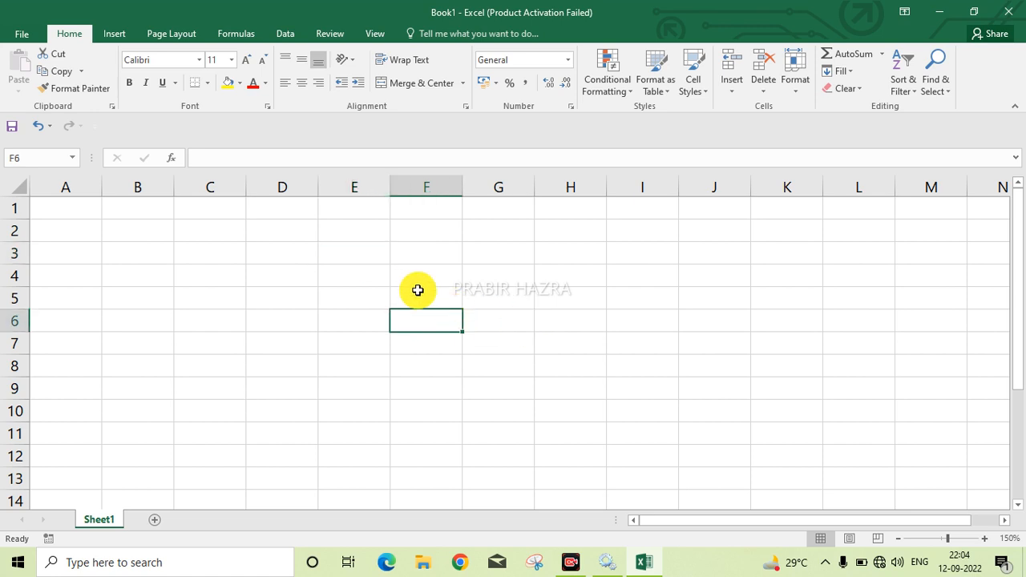
# Enter the text "School Details" in cell E3.
pyautogui.click(374, 258)
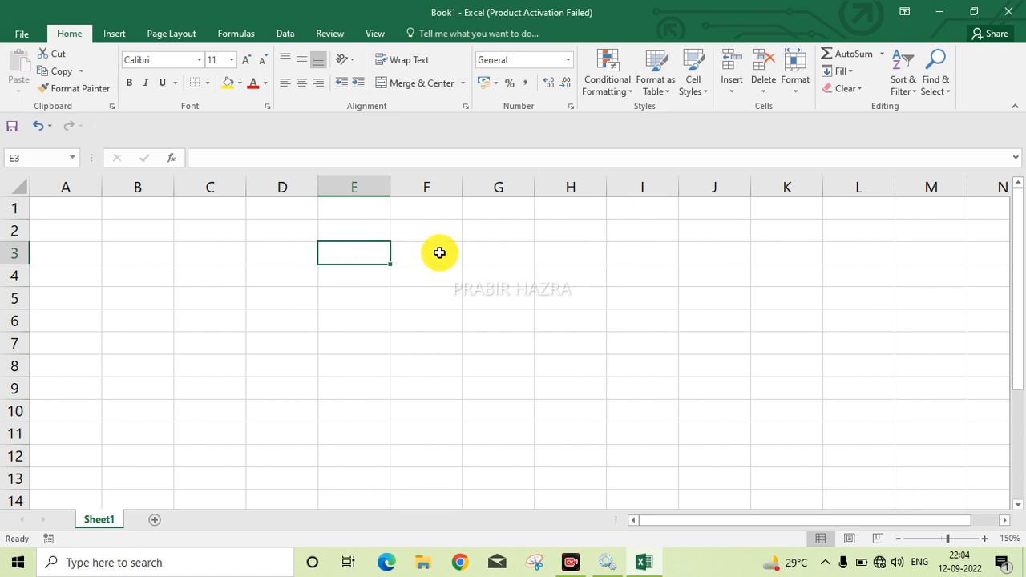
pyautogui.write('School Details')
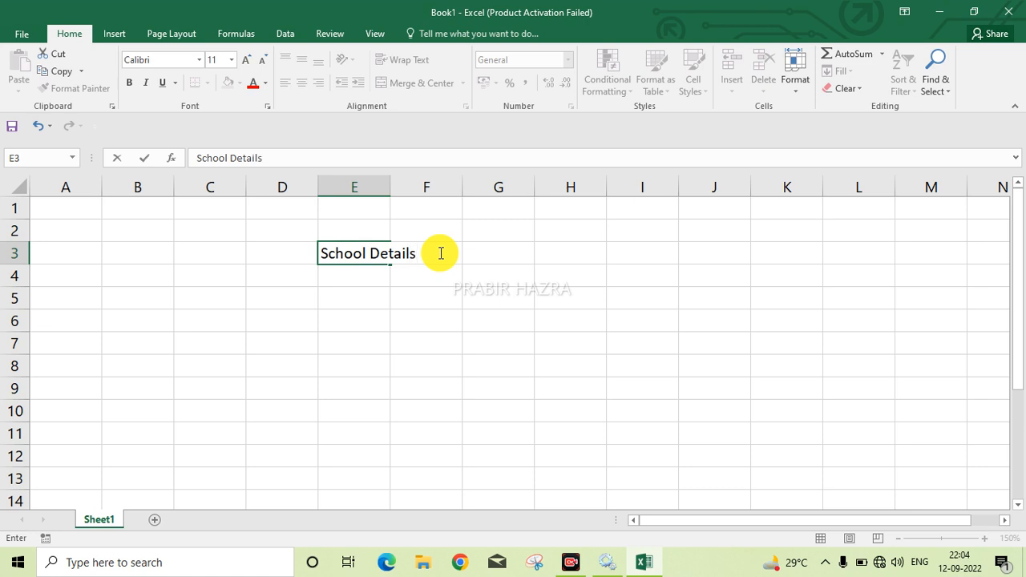
pyautogui.click(513, 281)
pyautogui.click(339, 259)
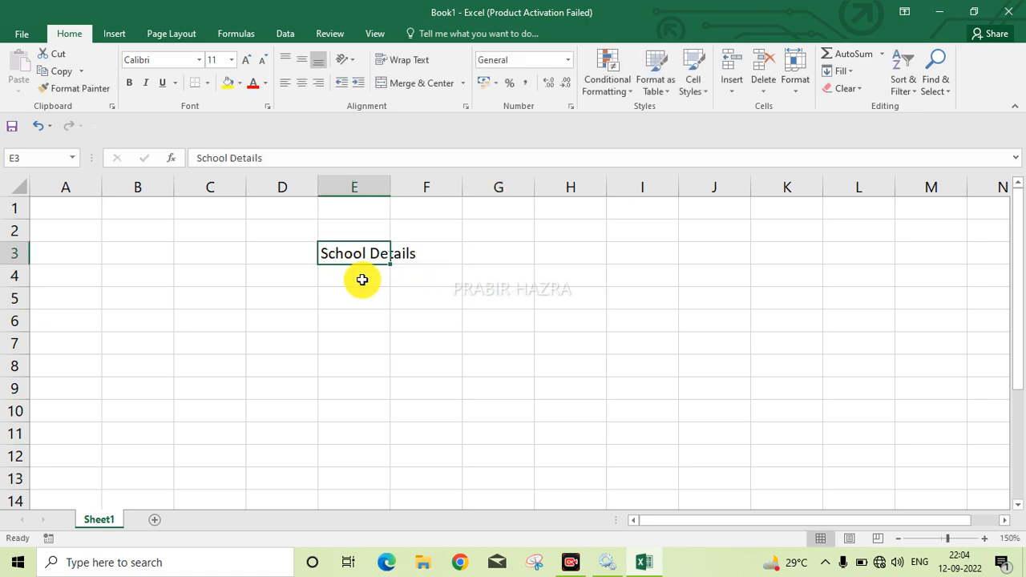
# Apply Wrap Text to cell E3 so that "School Details" breaks onto two lines within the column width.
pyautogui.click(422, 276)
pyautogui.click(338, 277)
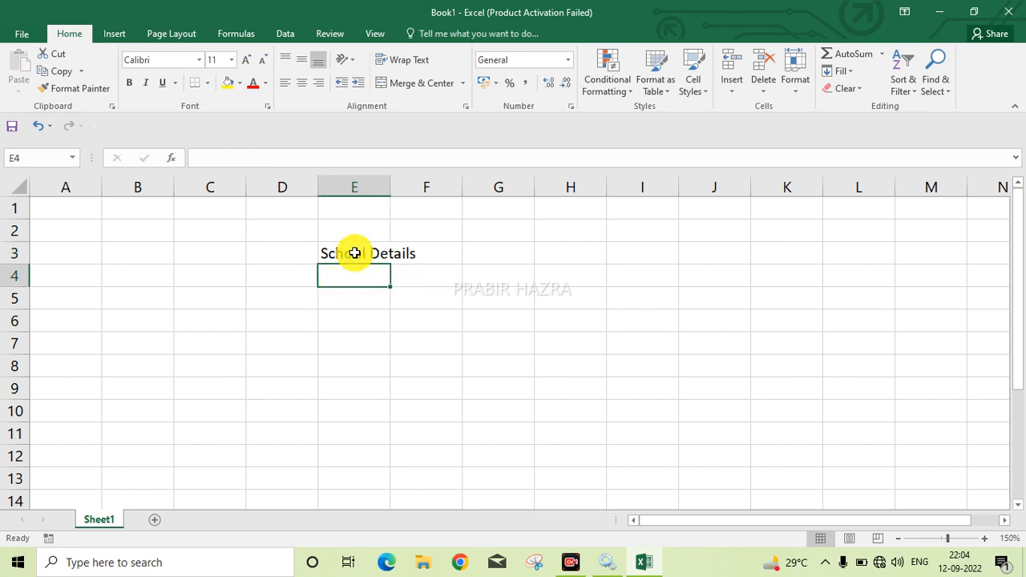
pyautogui.click(355, 253)
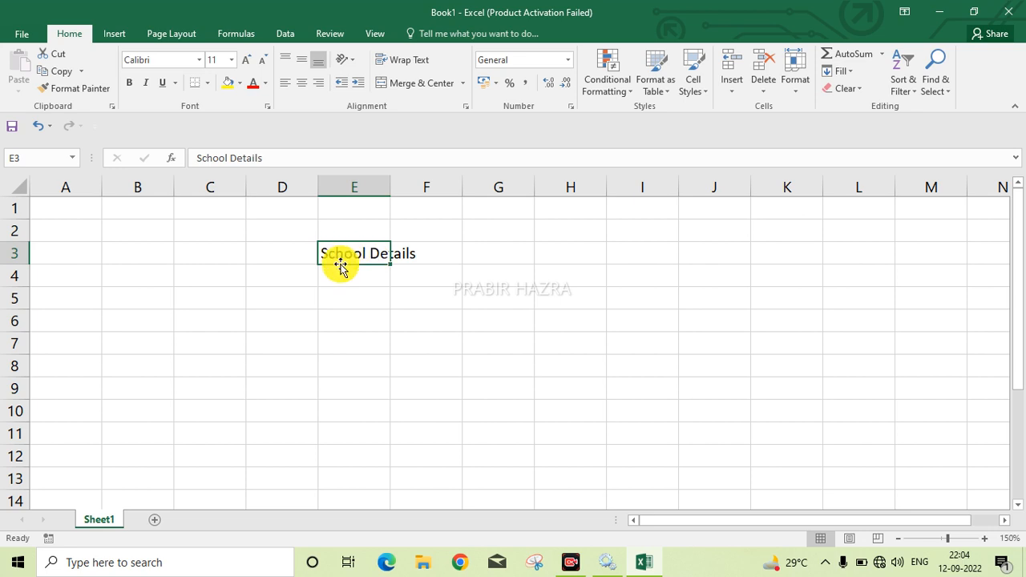
pyautogui.click(356, 294)
pyautogui.click(353, 254)
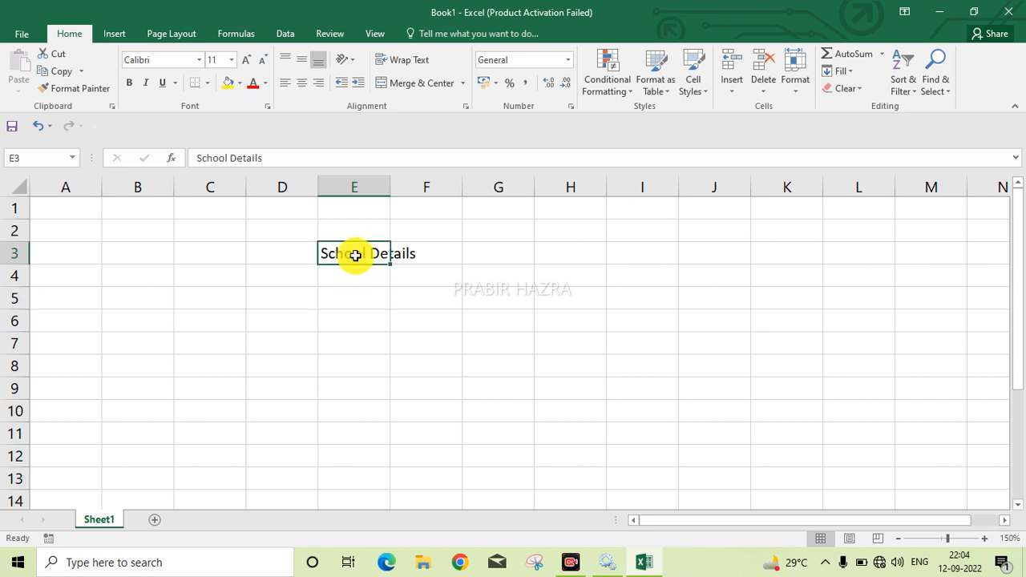
pyautogui.click(426, 58)
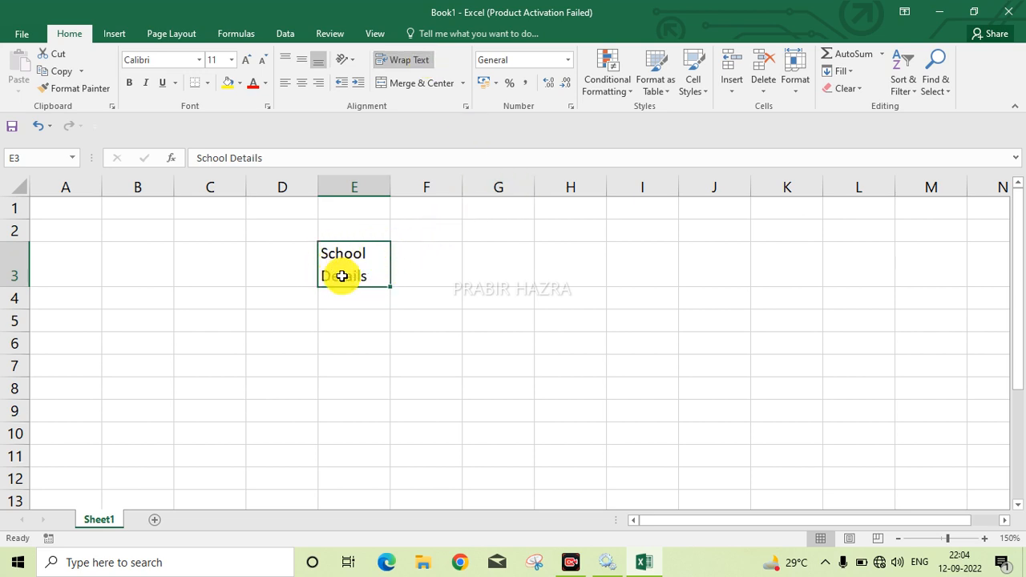
# Turn text wrapping off for cell E3 and switch it back on.
pyautogui.click(417, 273)
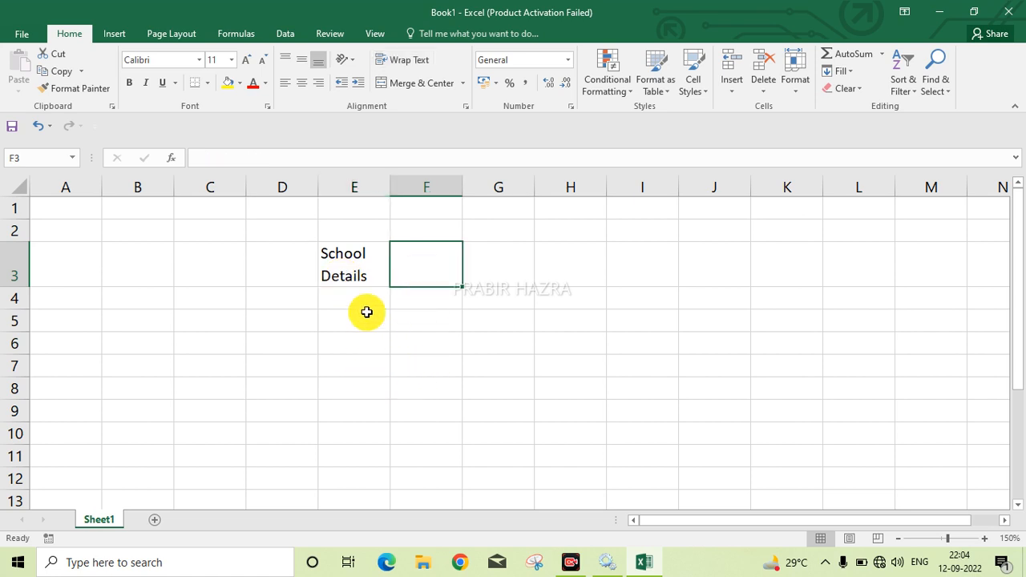
pyautogui.click(361, 270)
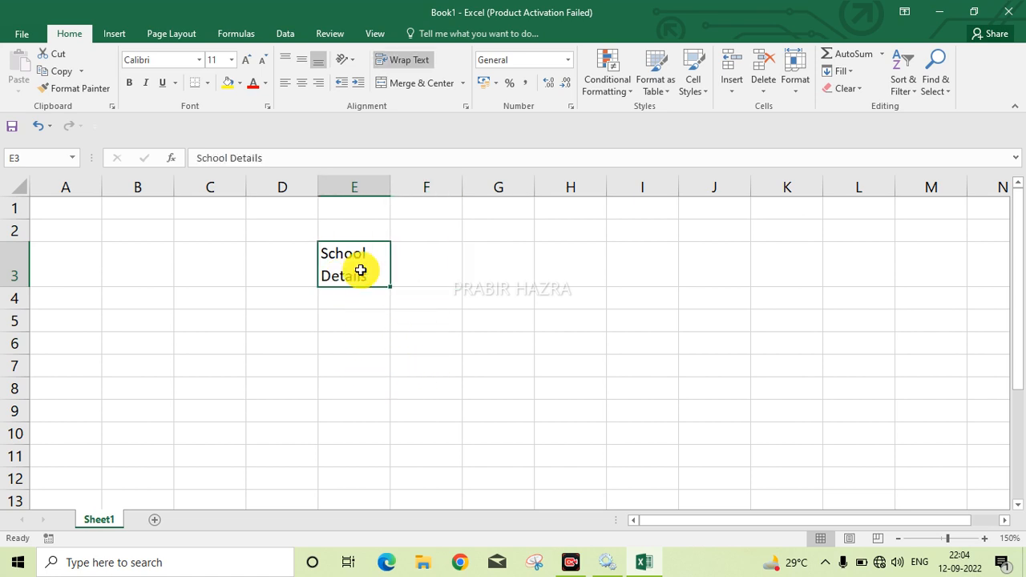
pyautogui.click(401, 63)
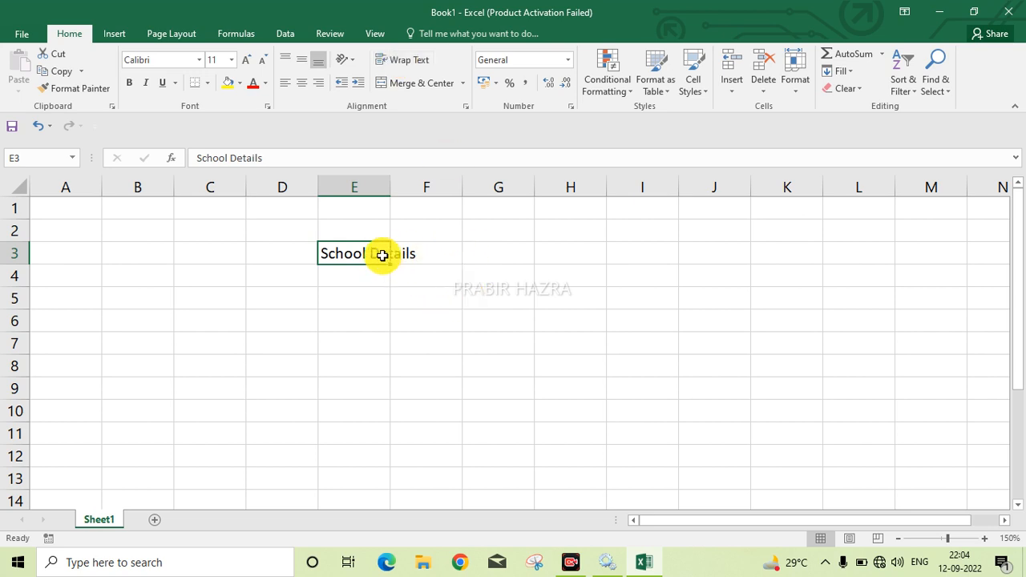
pyautogui.click(419, 61)
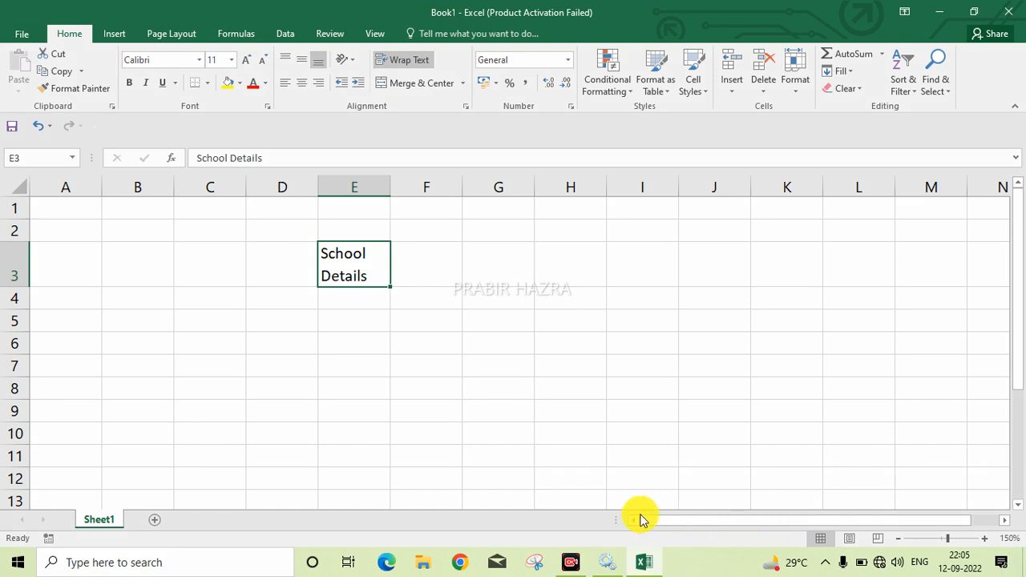
# Center the "School Details" text horizontally in cell E3 and make it bold.
pyautogui.moveTo(291, 70); pyautogui.dragTo(309, 95)
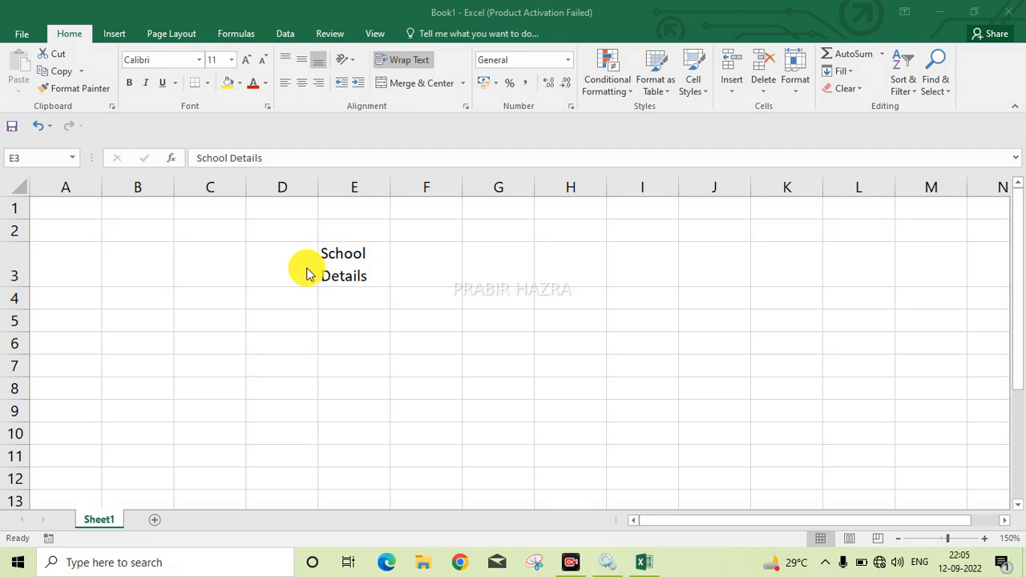
pyautogui.click(364, 259)
pyautogui.click(303, 83)
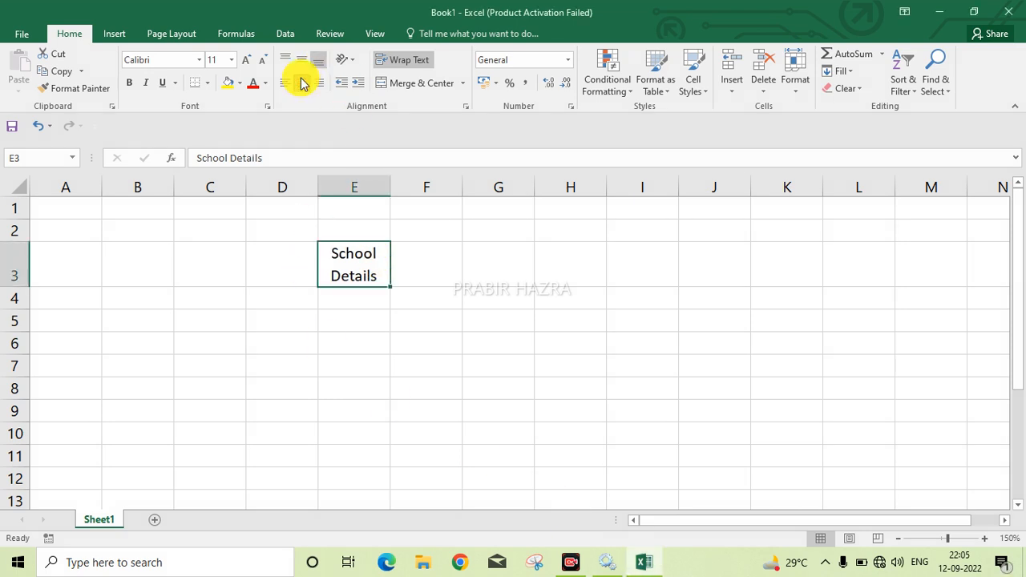
pyautogui.click(135, 85)
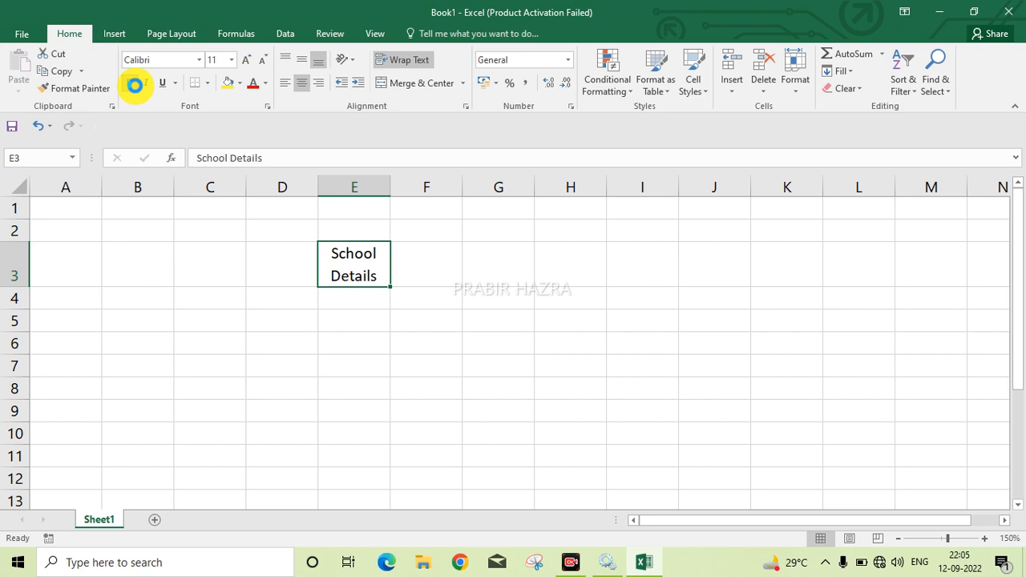
# Set the font size of the "School Details" text in cell E3 to 12.
pyautogui.click(248, 71)
pyautogui.click(248, 70)
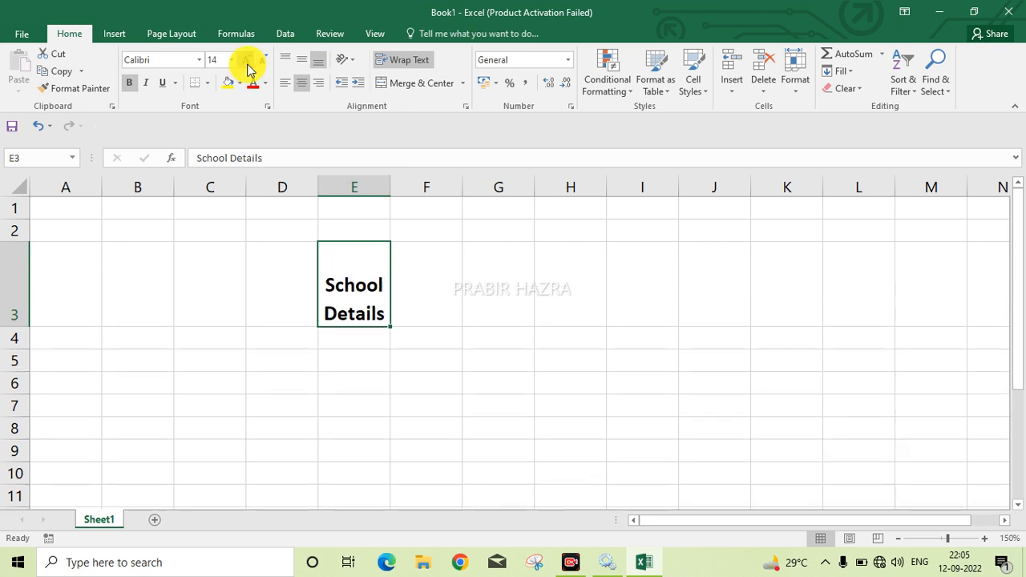
pyautogui.click(261, 60)
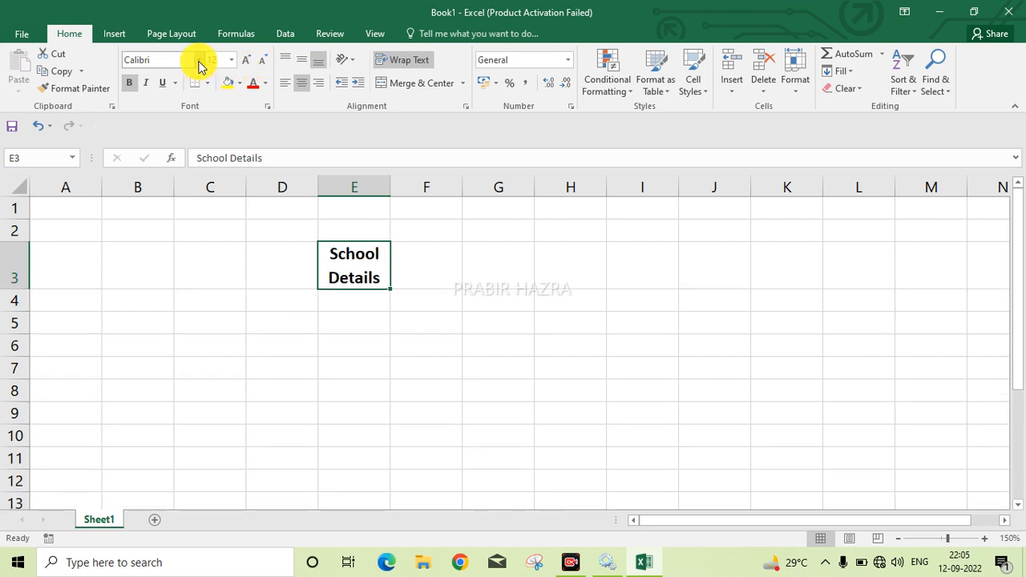
# Set the font of the "School Details" text in cell E3 to Arial Rounded MT Bold and widen column E slightly.
pyautogui.click(199, 64)
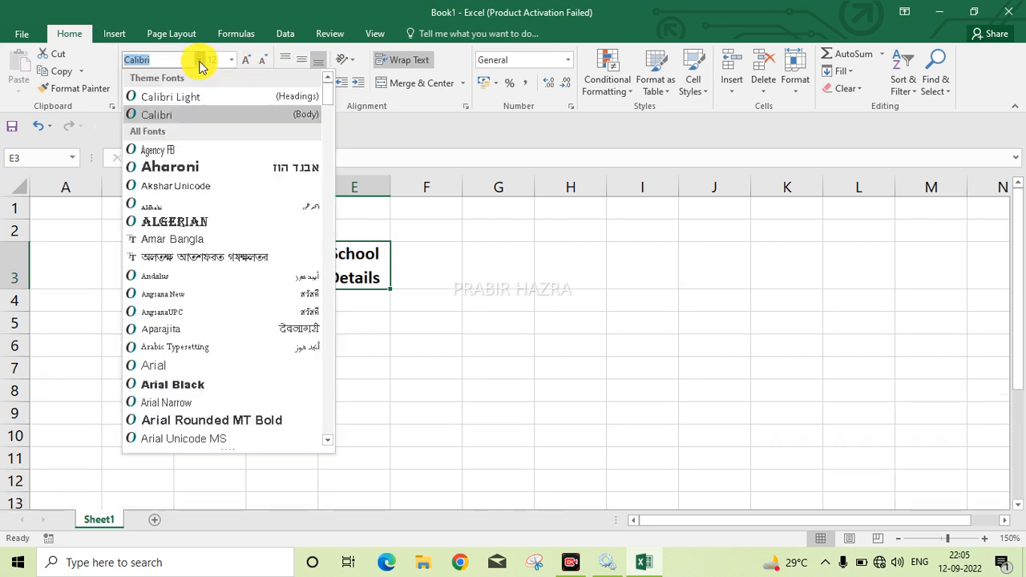
pyautogui.click(200, 66)
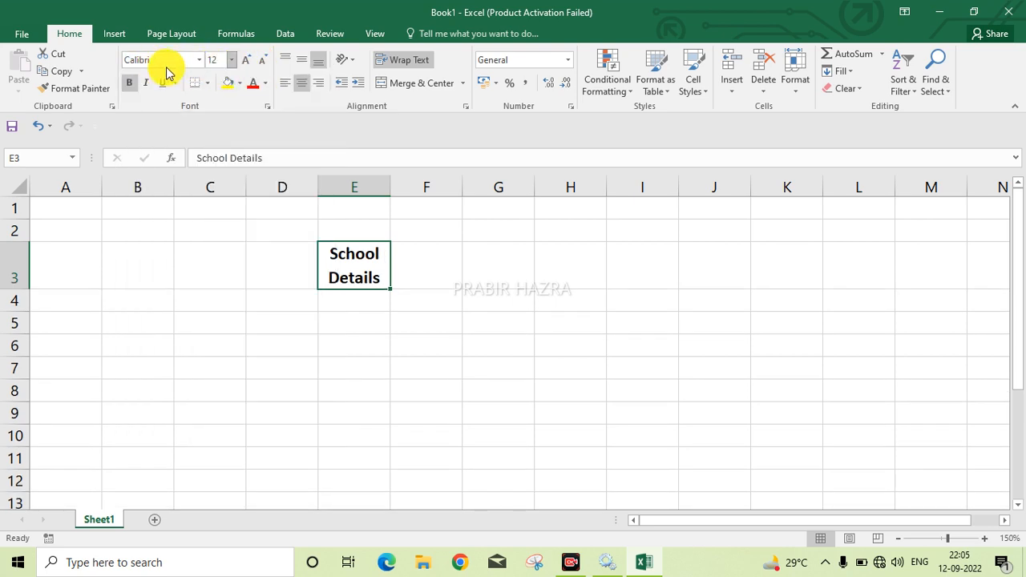
pyautogui.click(200, 62)
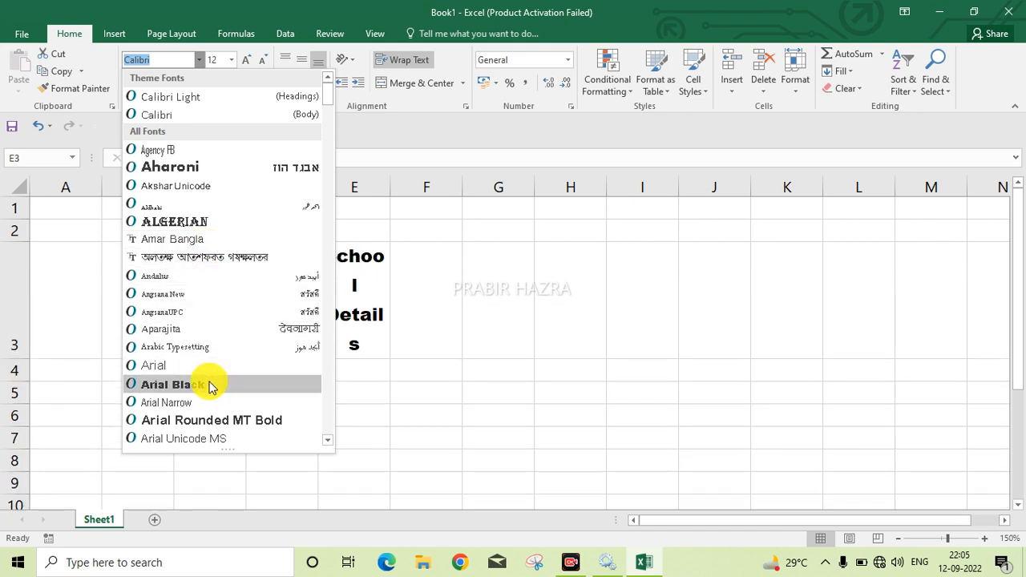
pyautogui.click(212, 420)
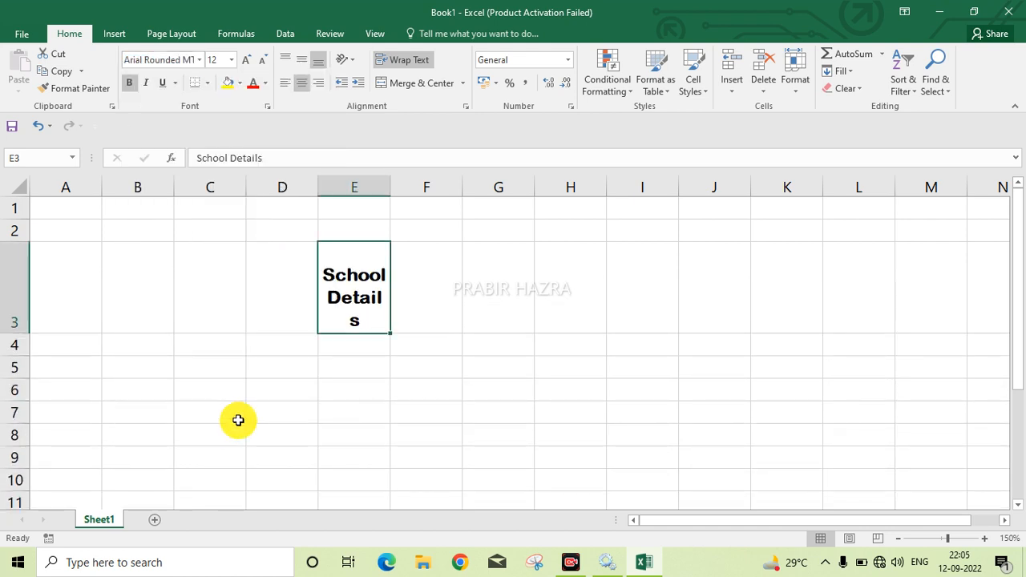
pyautogui.moveTo(391, 187); pyautogui.dragTo(396, 187)
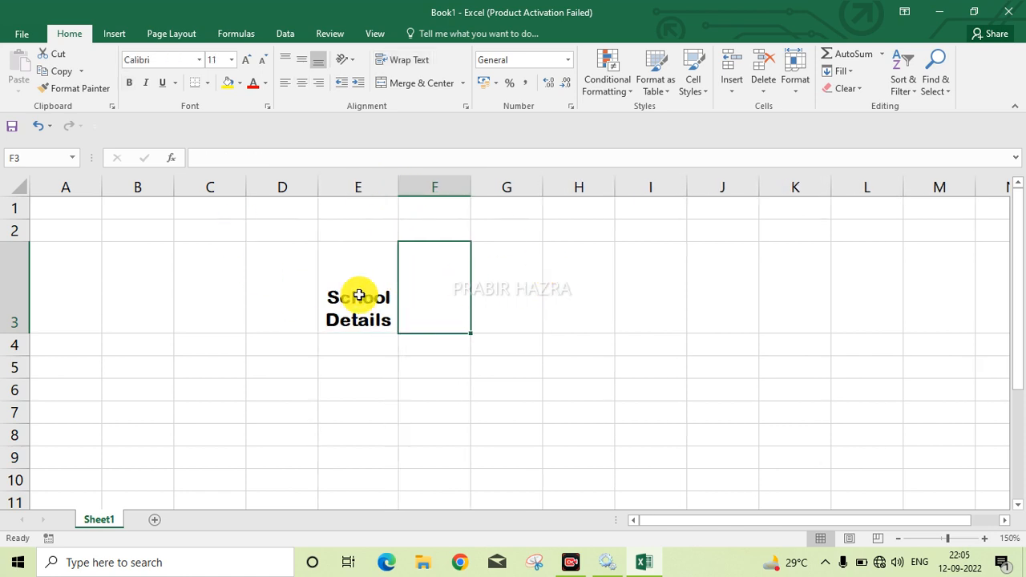
pyautogui.click(486, 302)
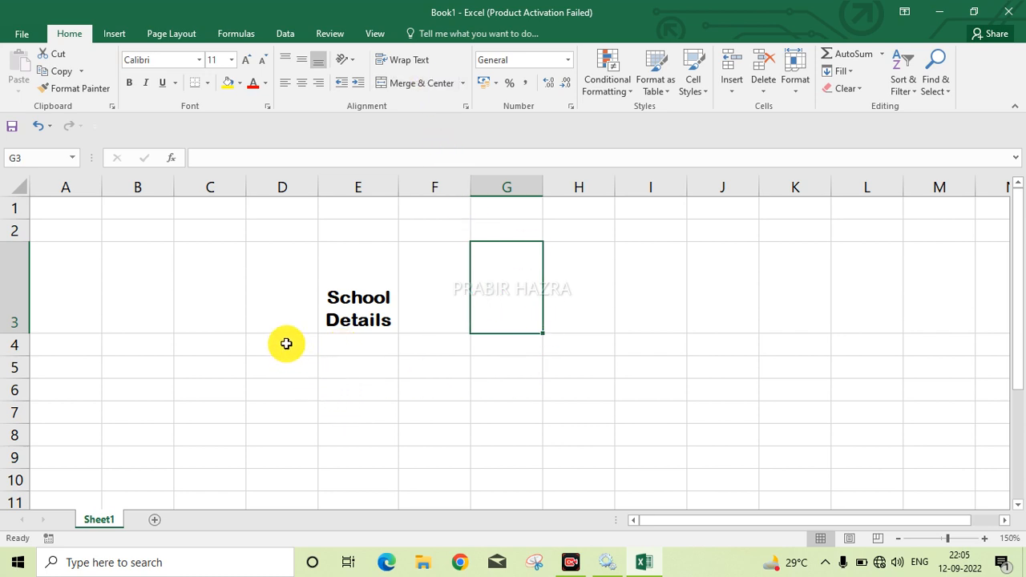
# Delete the contents of cell E3 and turn off its text wrapping.
pyautogui.moveTo(284, 343); pyautogui.dragTo(296, 369)
pyautogui.click(349, 287)
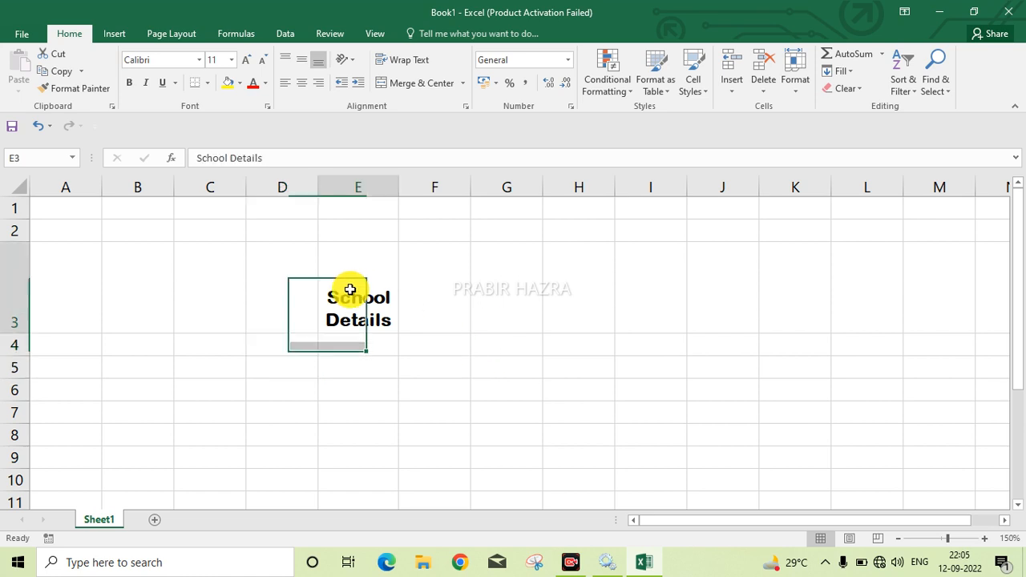
pyautogui.press('Delete')
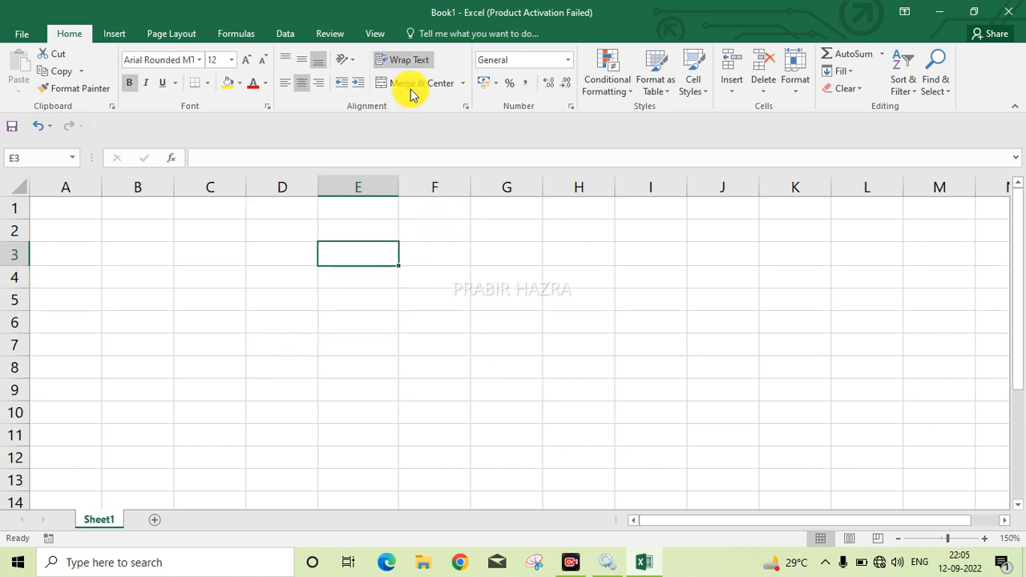
pyautogui.click(408, 61)
pyautogui.click(449, 254)
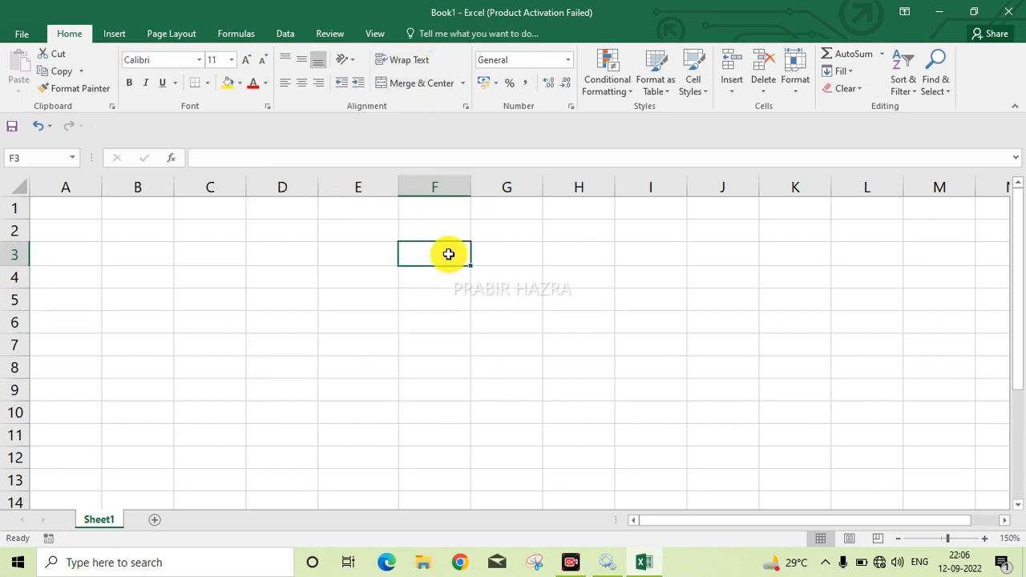
pyautogui.moveTo(56, 210); pyautogui.dragTo(717, 211)
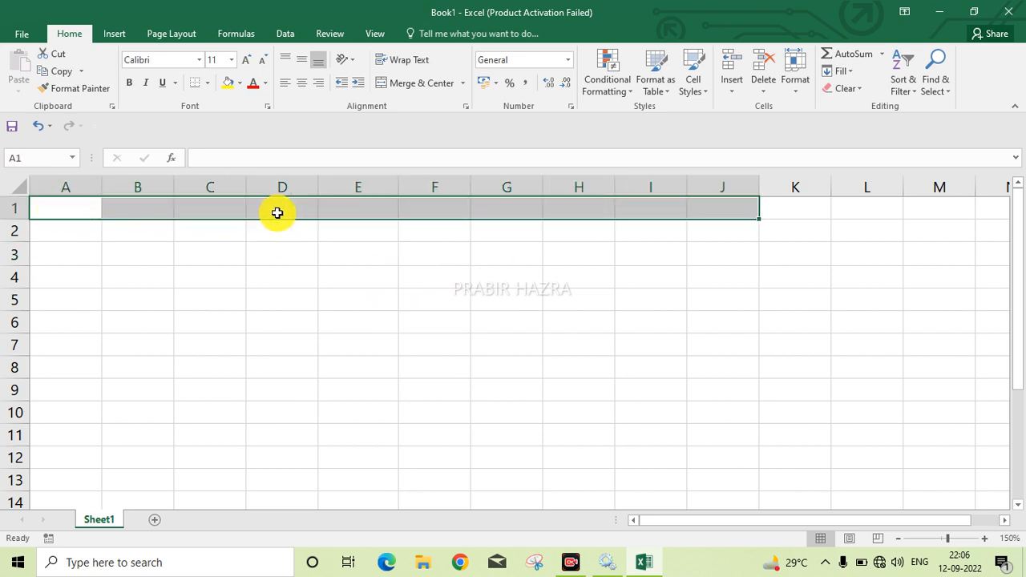
pyautogui.click(653, 207)
pyautogui.click(80, 213)
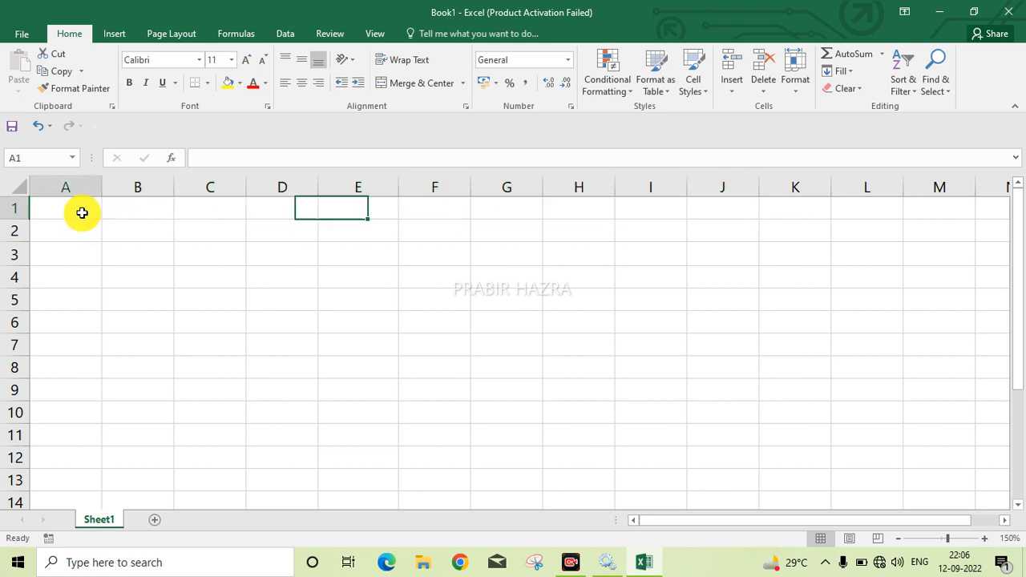
pyautogui.click(138, 212)
pyautogui.click(193, 214)
pyautogui.click(355, 210)
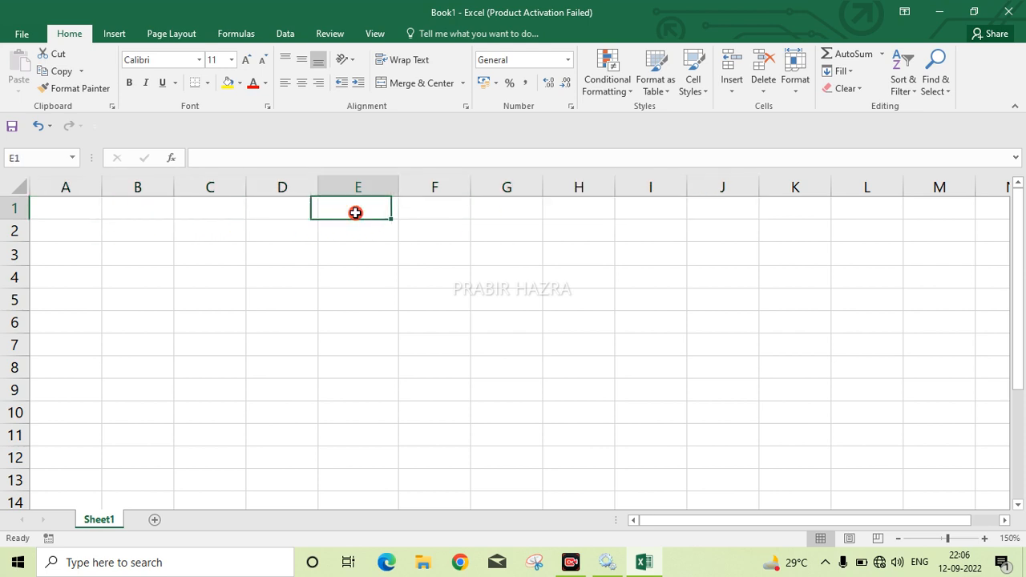
pyautogui.click(469, 206)
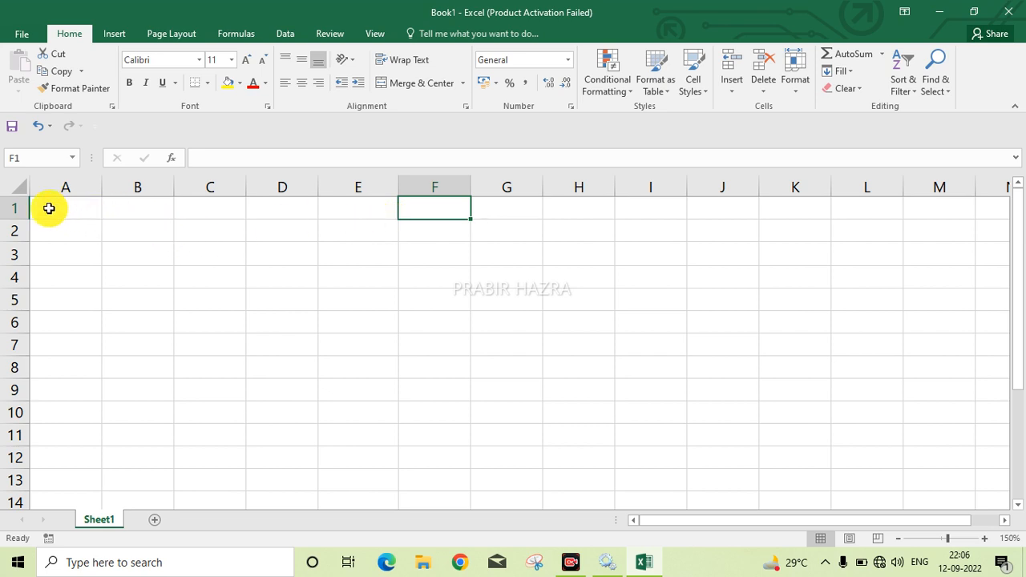
pyautogui.moveTo(49, 208); pyautogui.dragTo(637, 203)
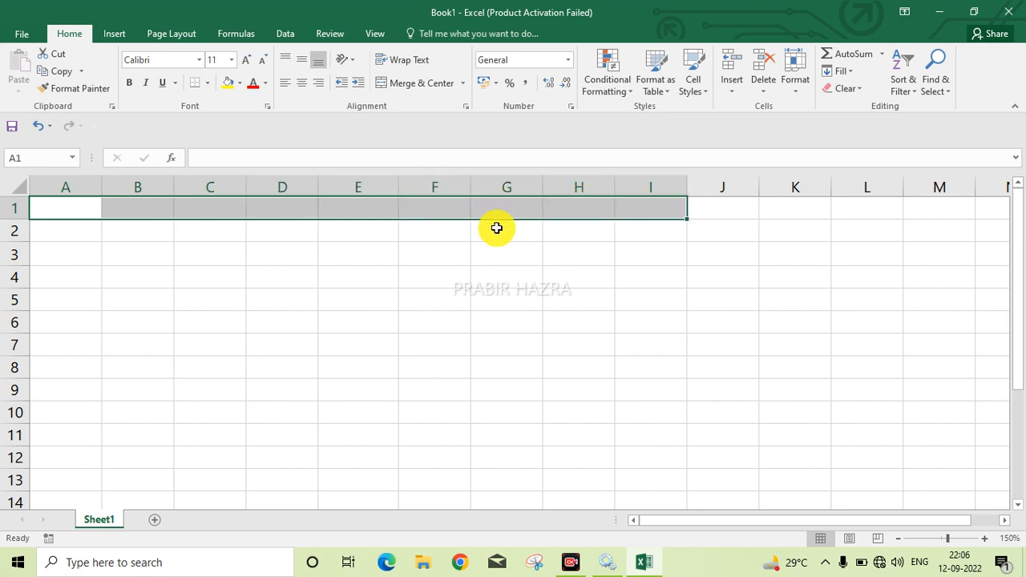
pyautogui.click(326, 293)
# Merge and center cells A1 through I1 into a single title cell.
pyautogui.click(80, 213)
pyautogui.moveTo(89, 216); pyautogui.dragTo(635, 208)
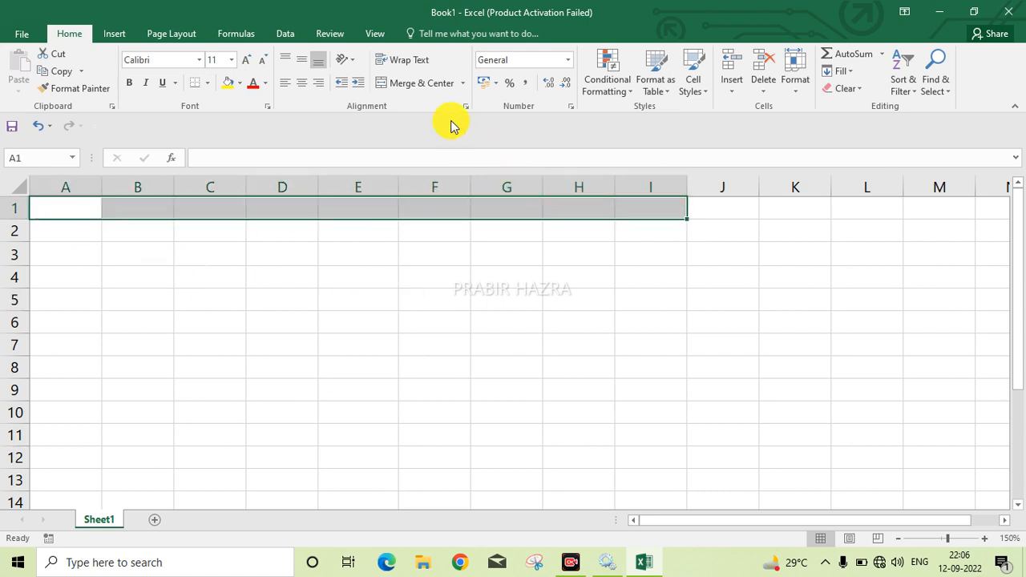
pyautogui.click(426, 88)
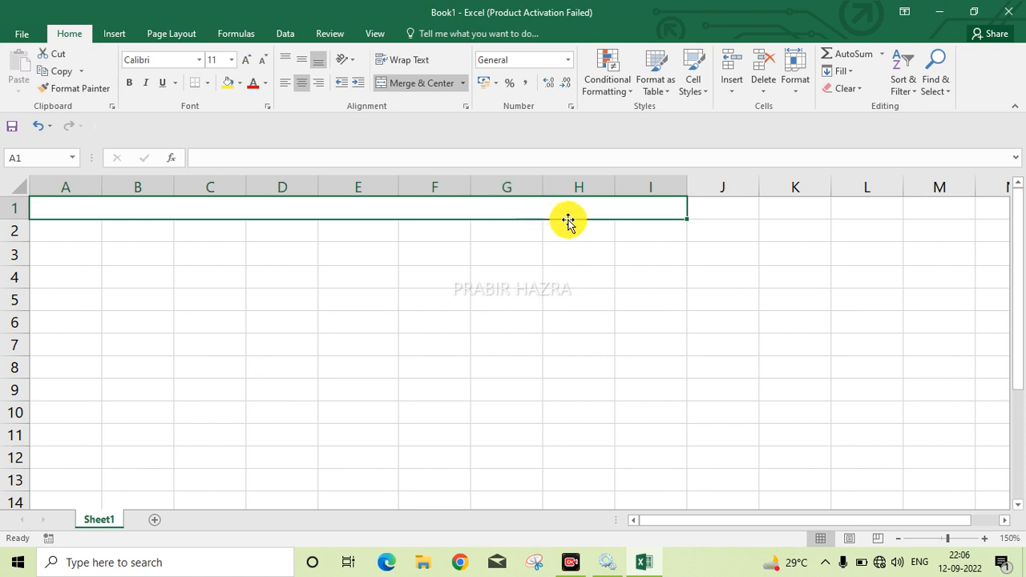
pyautogui.click(289, 299)
# Enter the title "Webel Data Entry Operator" in the merged cell A1.
pyautogui.click(256, 212)
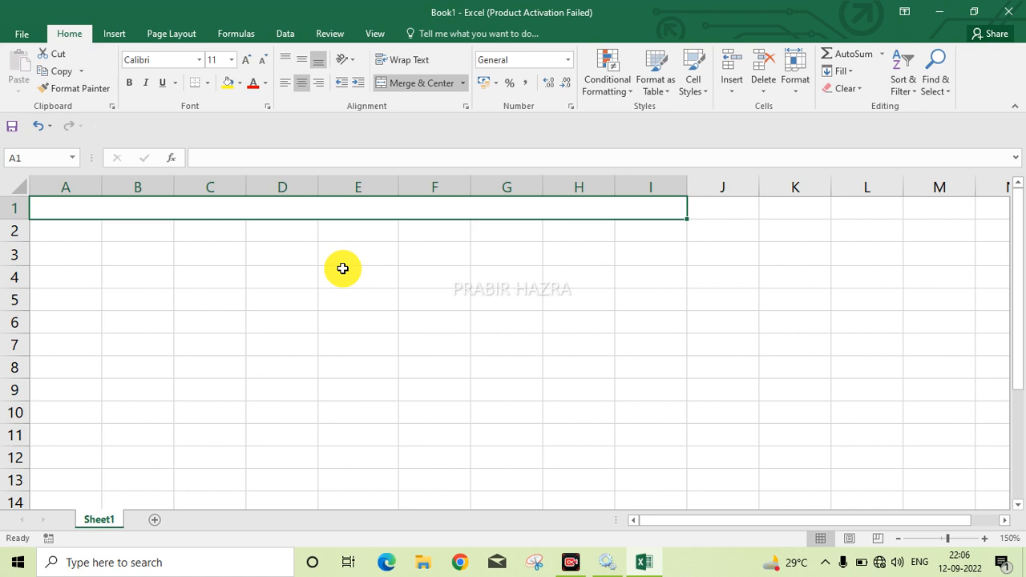
pyautogui.write('Web')
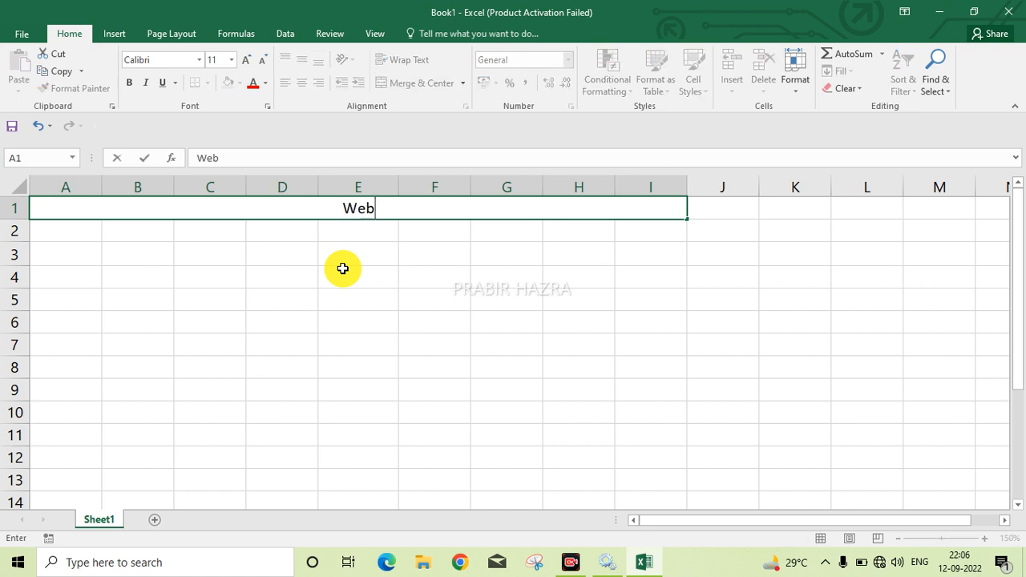
pyautogui.write('el Dat')
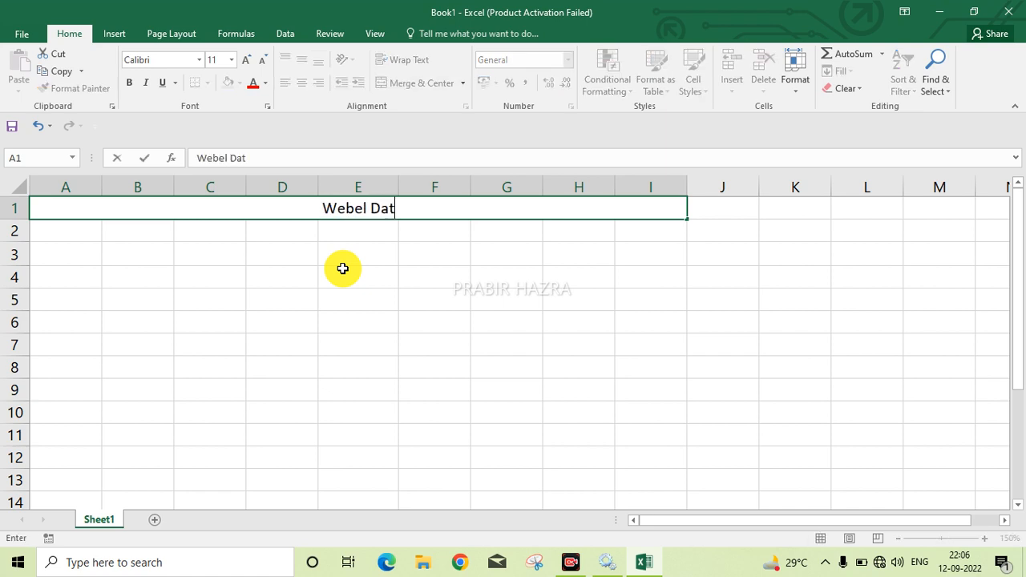
pyautogui.write('a Entr')
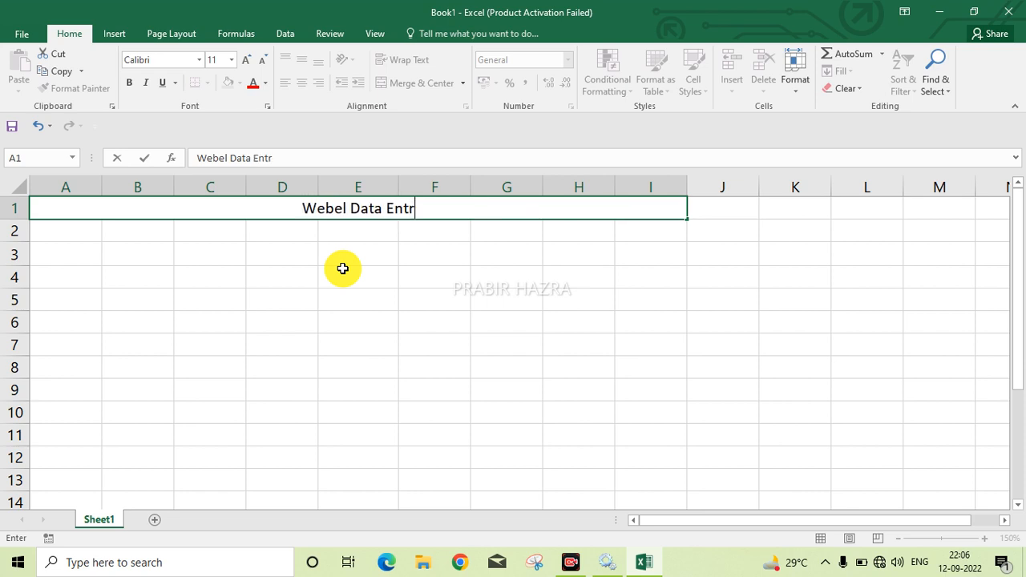
pyautogui.write('y Op')
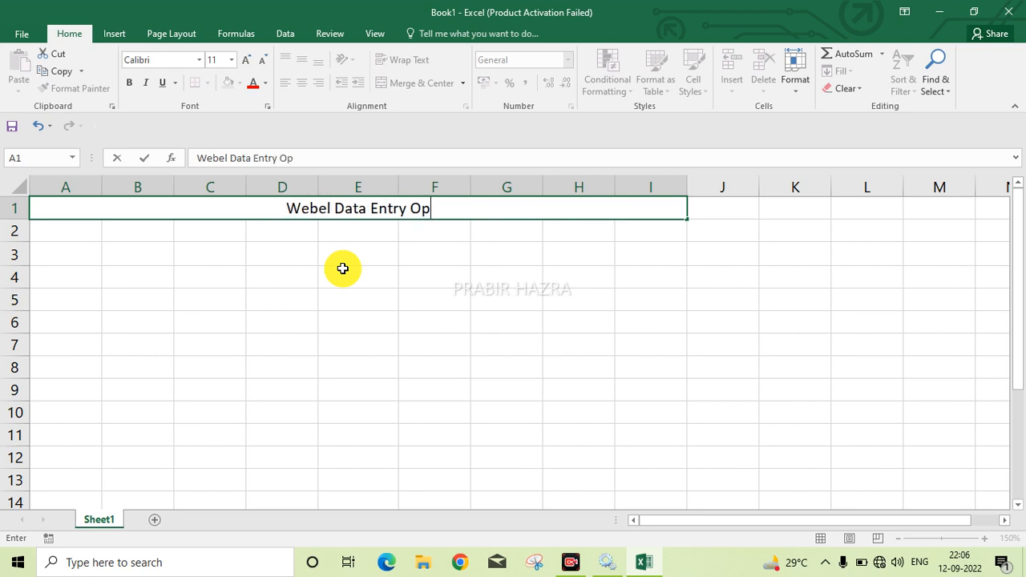
pyautogui.write('erato')
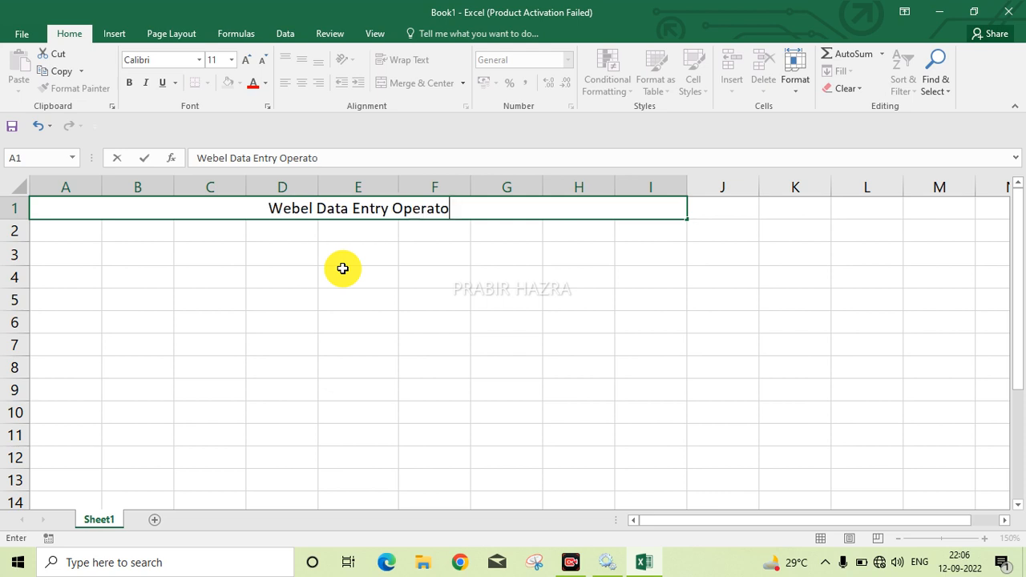
pyautogui.write('r')
pyautogui.click(342, 268)
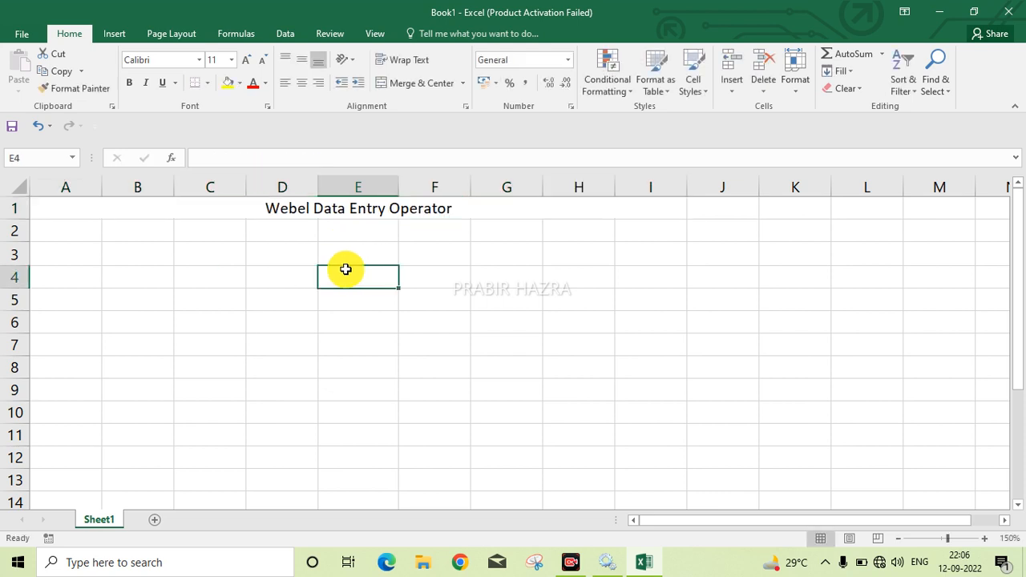
pyautogui.click(348, 211)
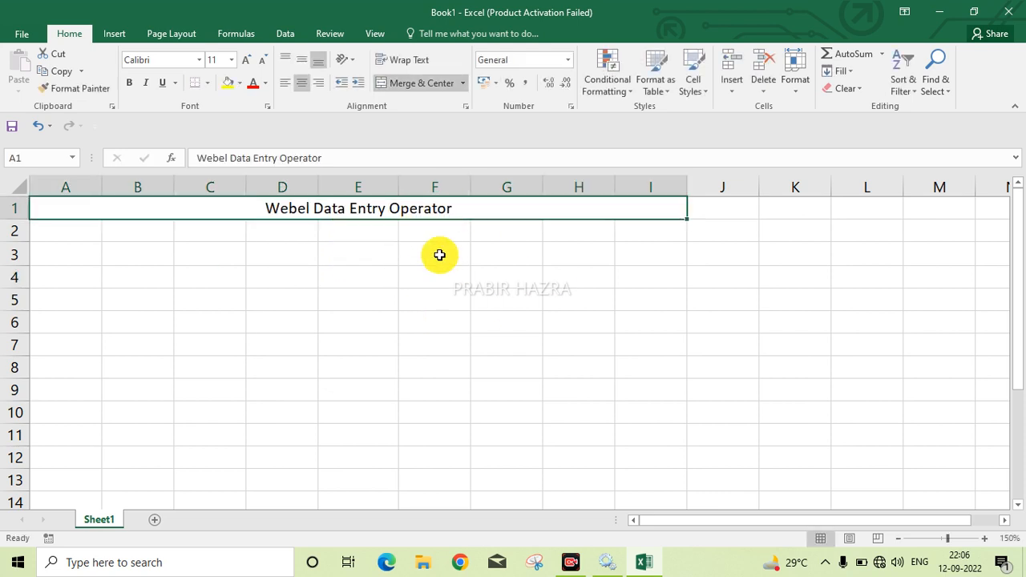
pyautogui.click(458, 295)
pyautogui.click(470, 219)
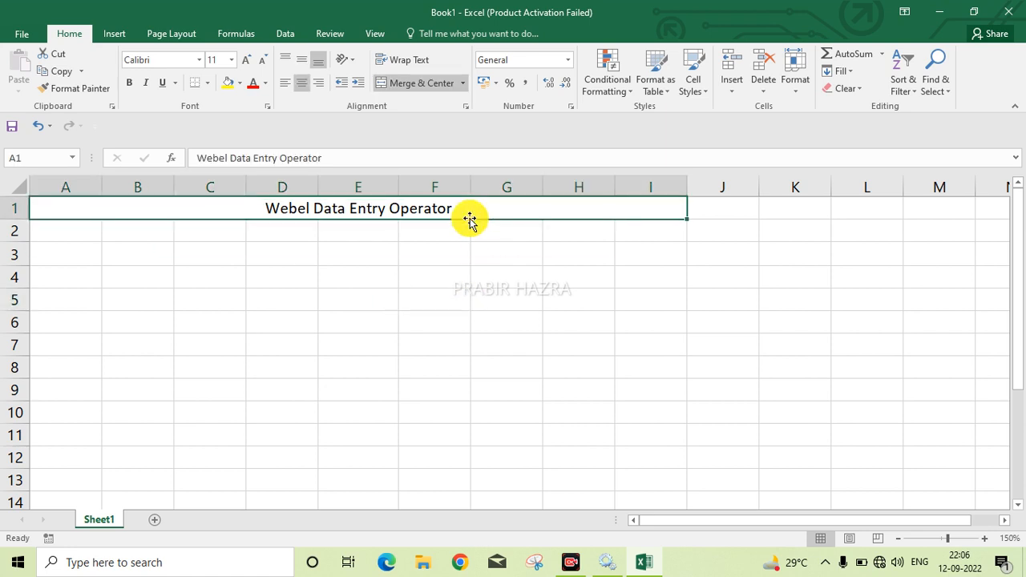
pyautogui.click(518, 247)
pyautogui.moveTo(69, 233); pyautogui.dragTo(120, 276)
pyautogui.click(83, 243)
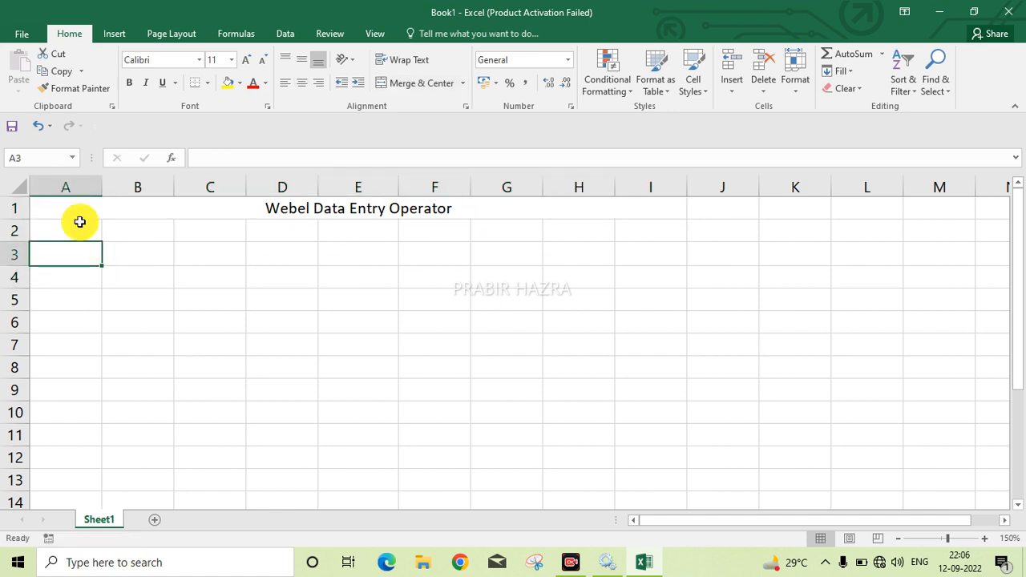
pyautogui.click(150, 213)
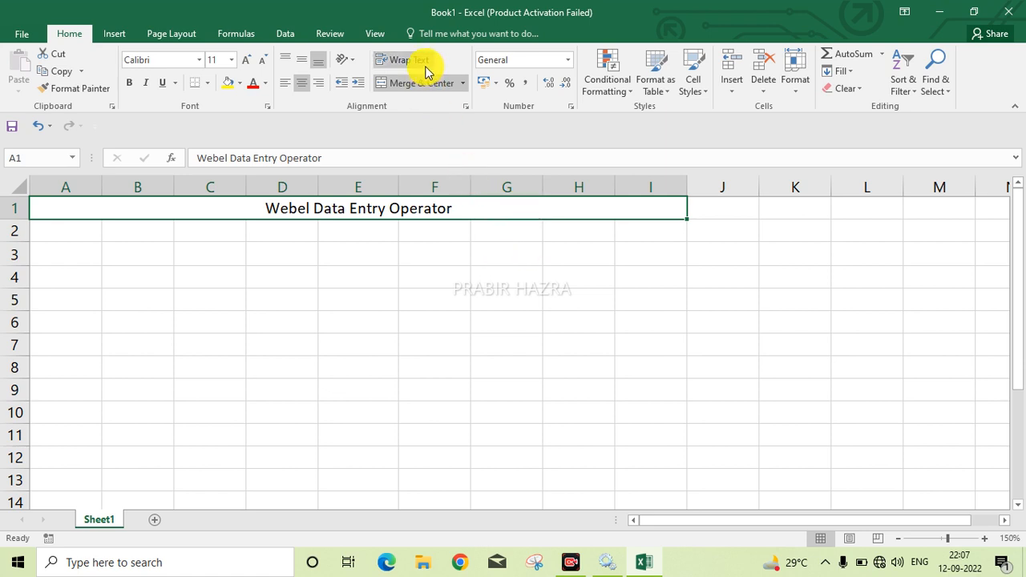
pyautogui.click(489, 365)
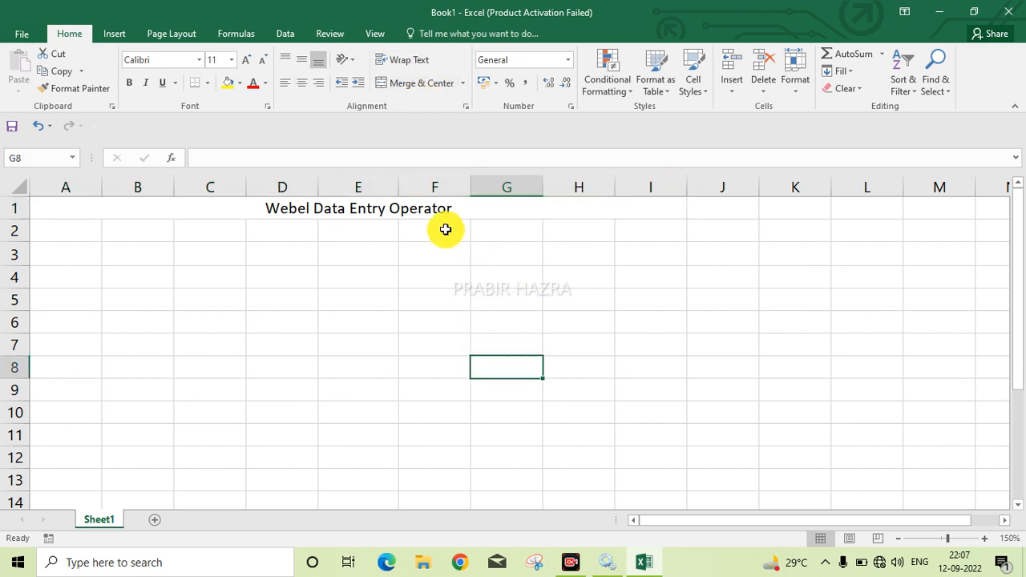
# Make the "Webel Data Entry Operator" title bold and increase its font size to 20.
pyautogui.click(409, 213)
pyautogui.click(127, 85)
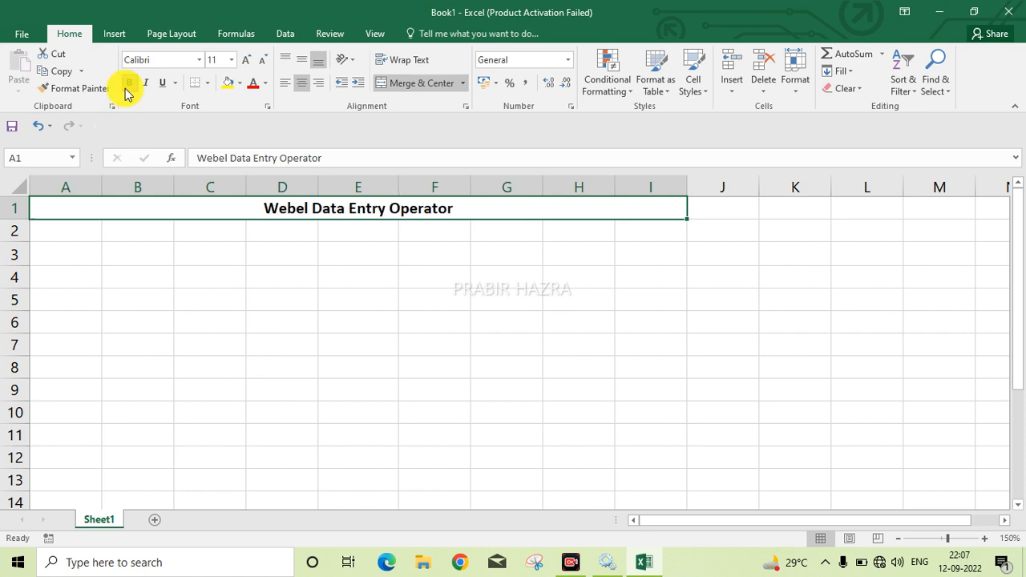
pyautogui.click(244, 64)
pyautogui.click(243, 64)
pyautogui.click(245, 61)
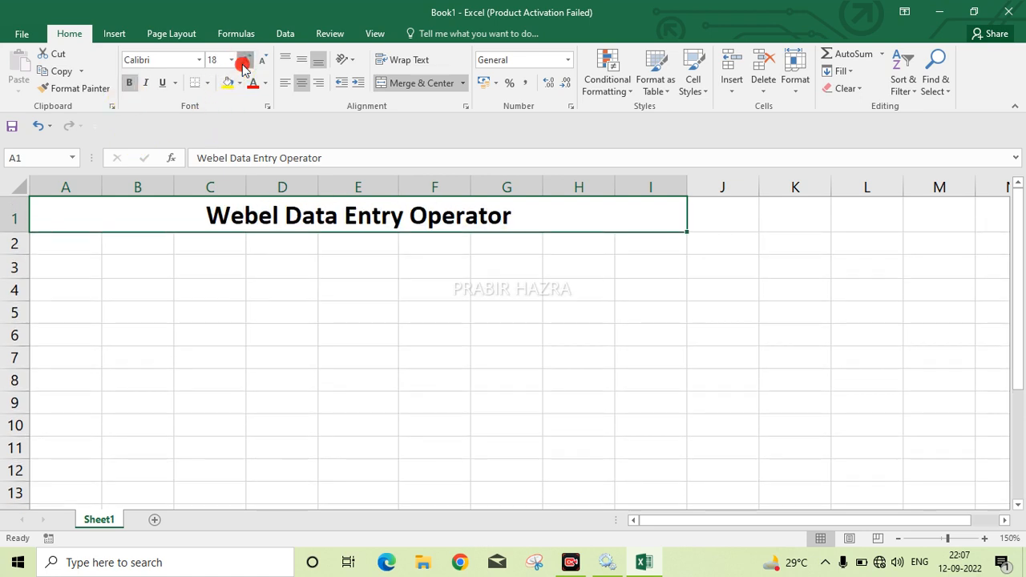
pyautogui.click(244, 62)
pyautogui.click(245, 62)
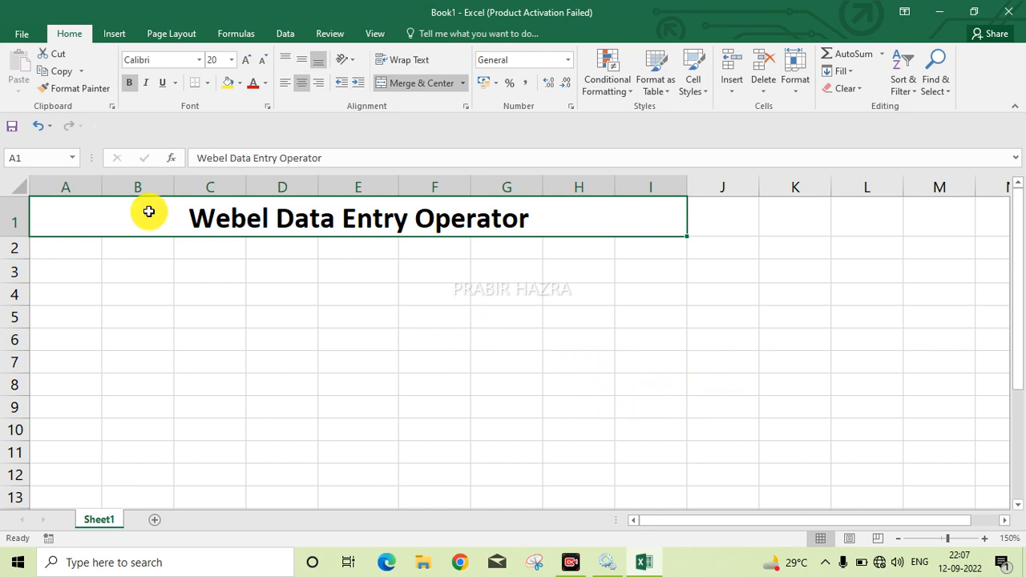
# Color the title text in the merged cell A1 red and fill the cell with yellow.
pyautogui.click(265, 85)
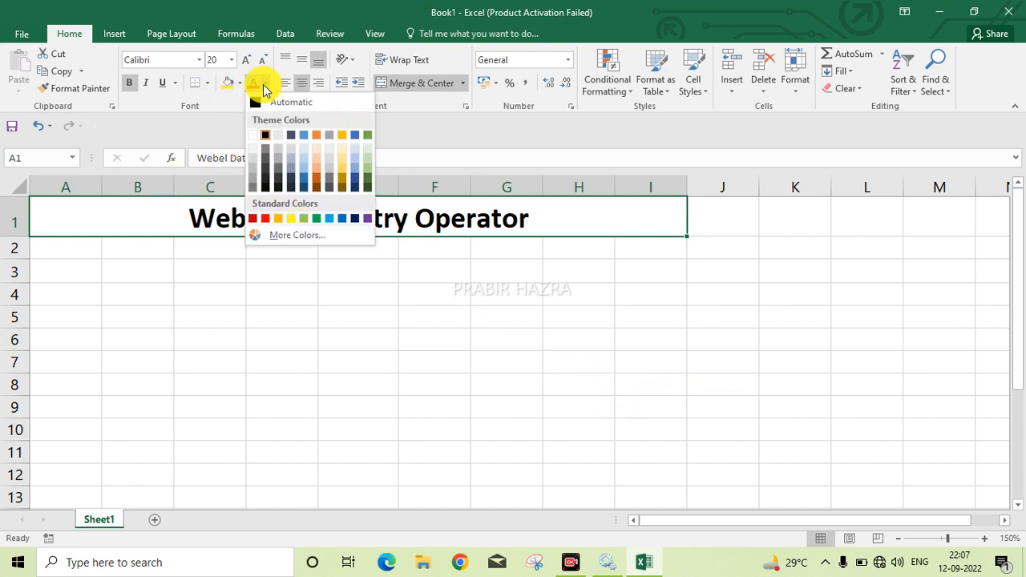
pyautogui.click(264, 219)
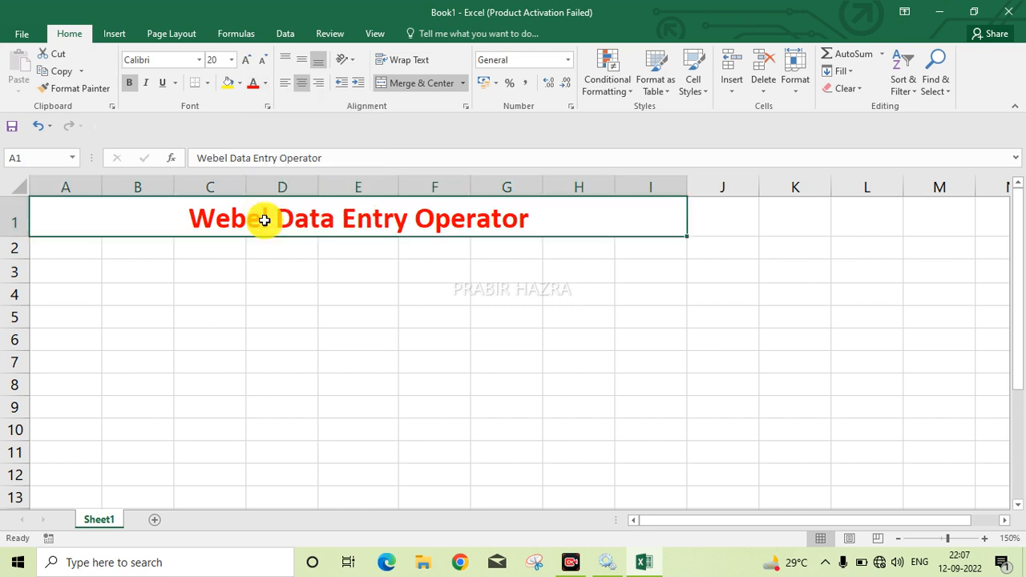
pyautogui.click(239, 83)
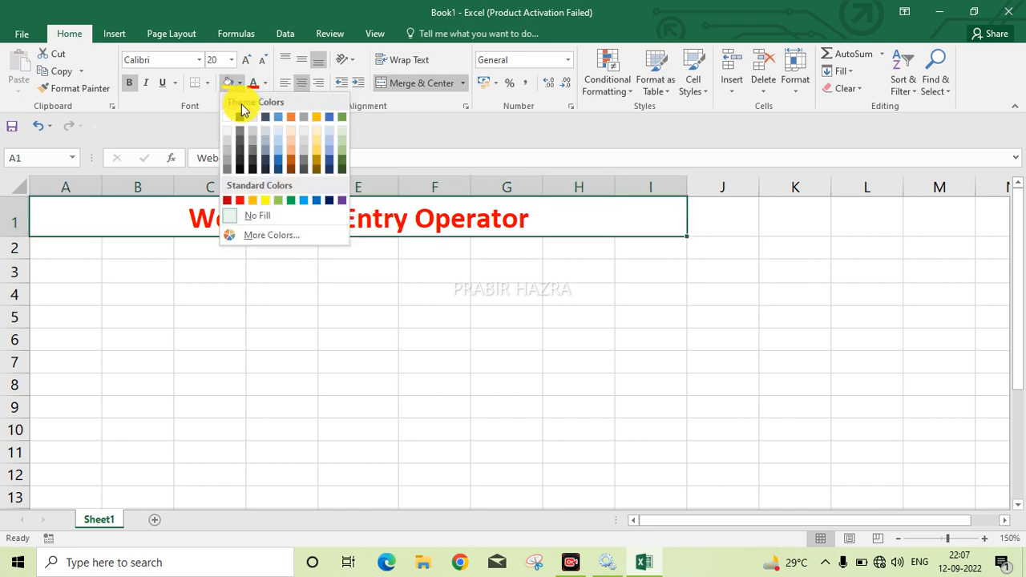
pyautogui.click(269, 200)
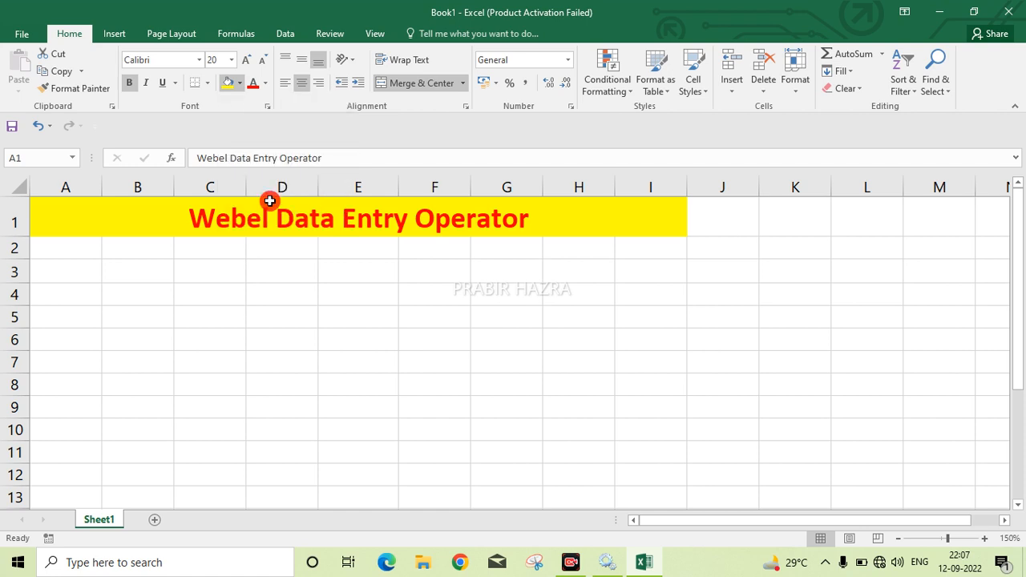
# Change the font color of the title in merged cell A1 to black.
pyautogui.click(265, 83)
pyautogui.click(265, 138)
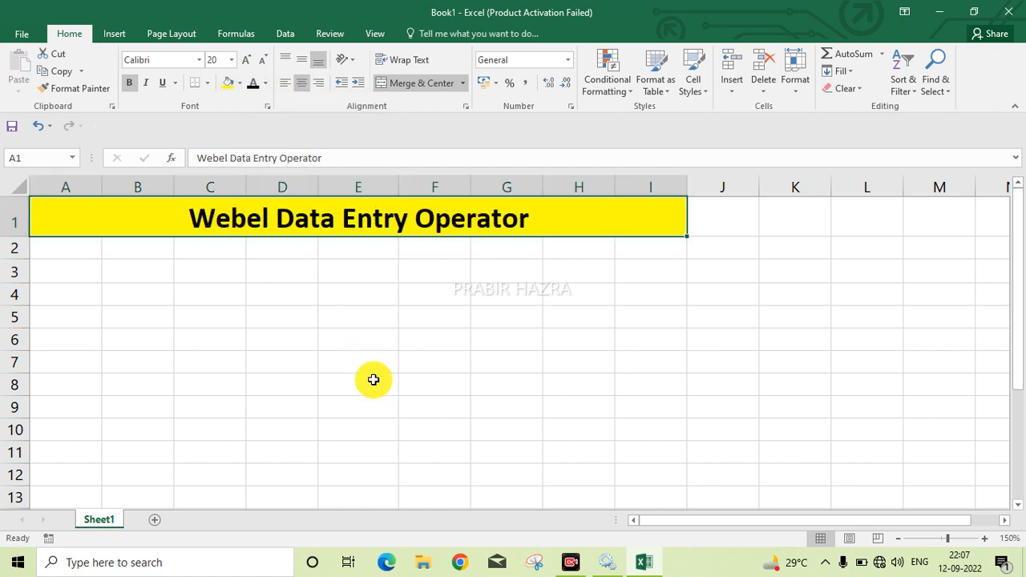
pyautogui.click(373, 380)
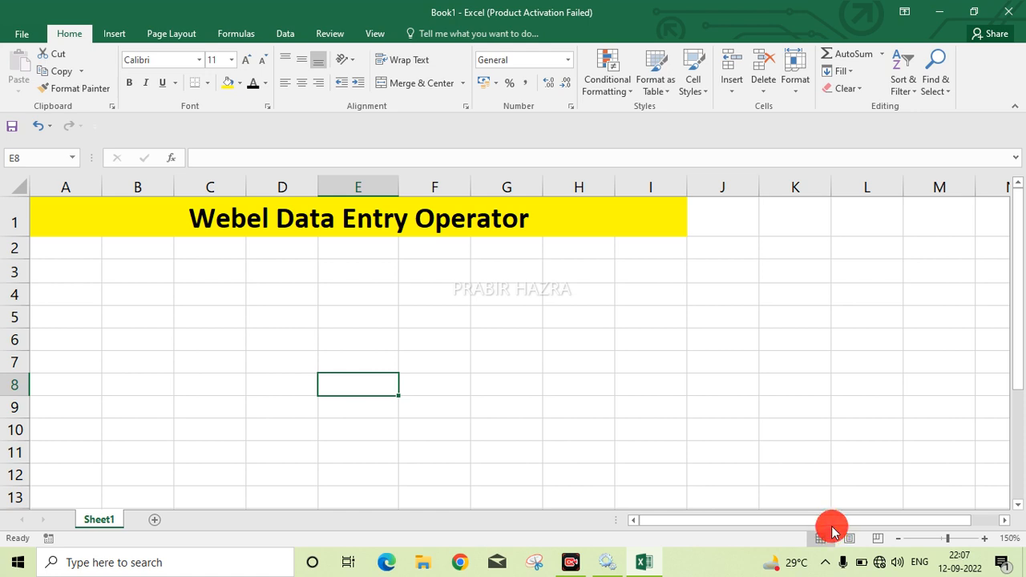
# Enter 20*5 in cell E3 without a leading equals sign.
pyautogui.click(433, 275)
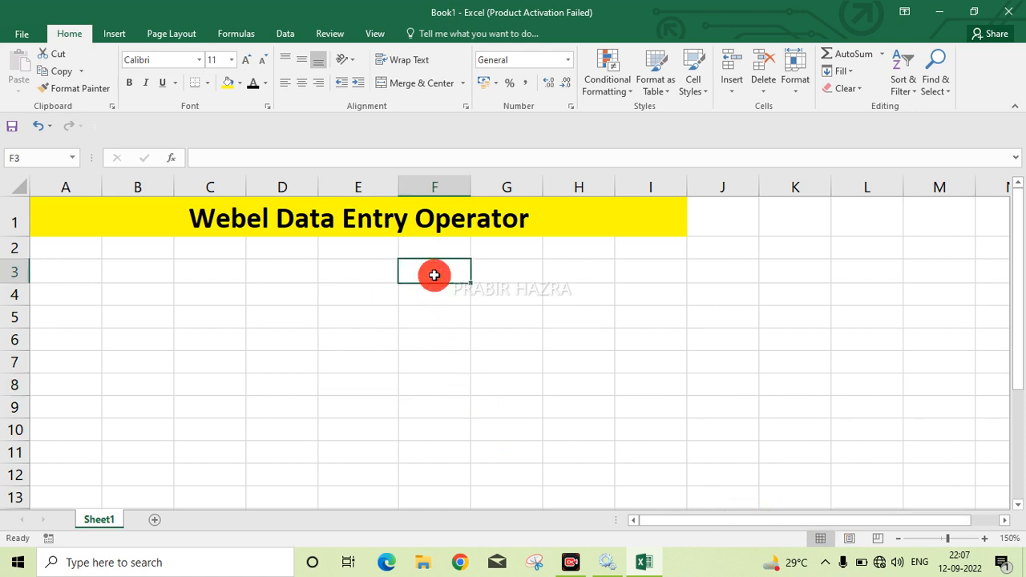
pyautogui.click(361, 281)
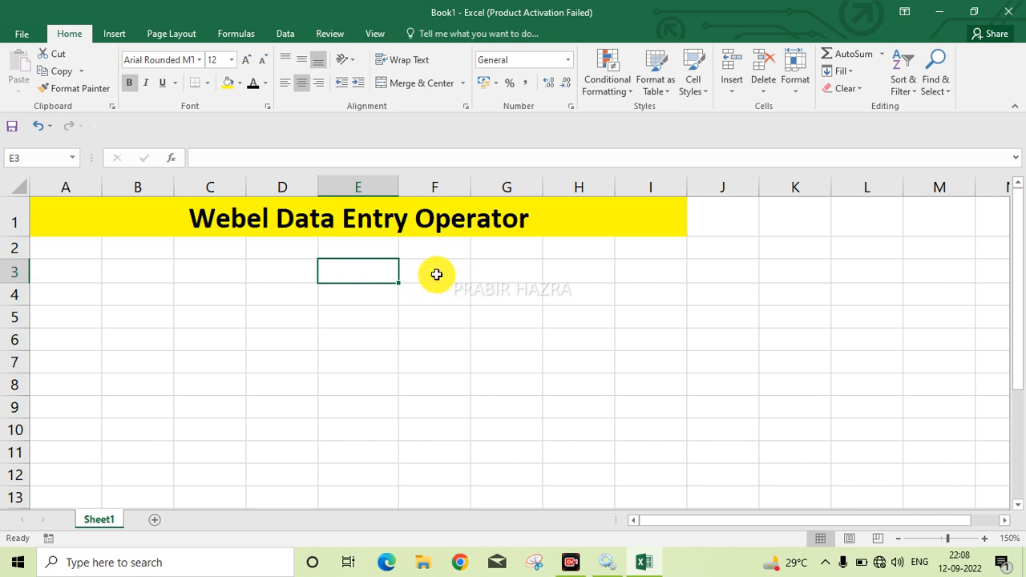
pyautogui.click(383, 297)
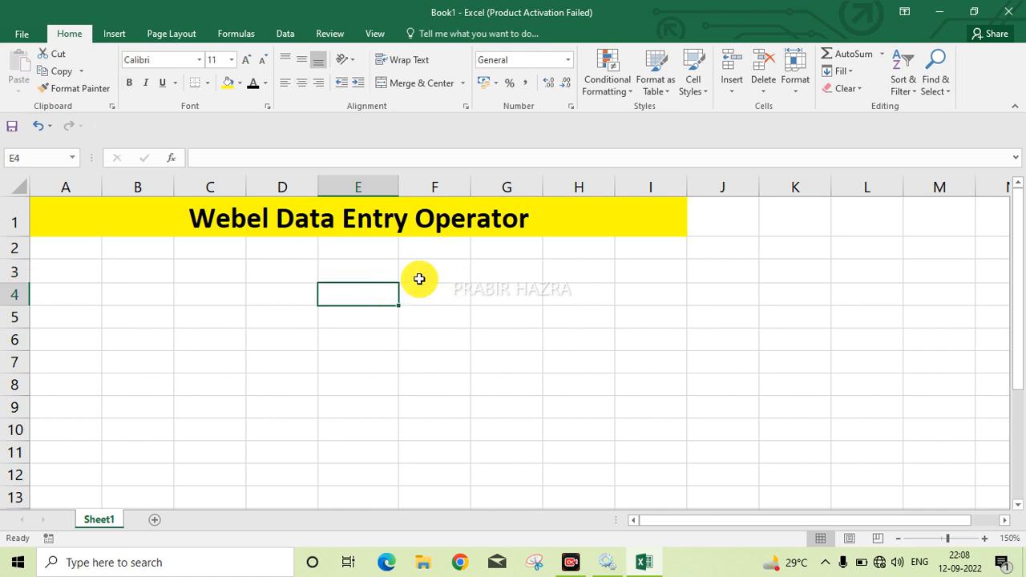
pyautogui.click(376, 271)
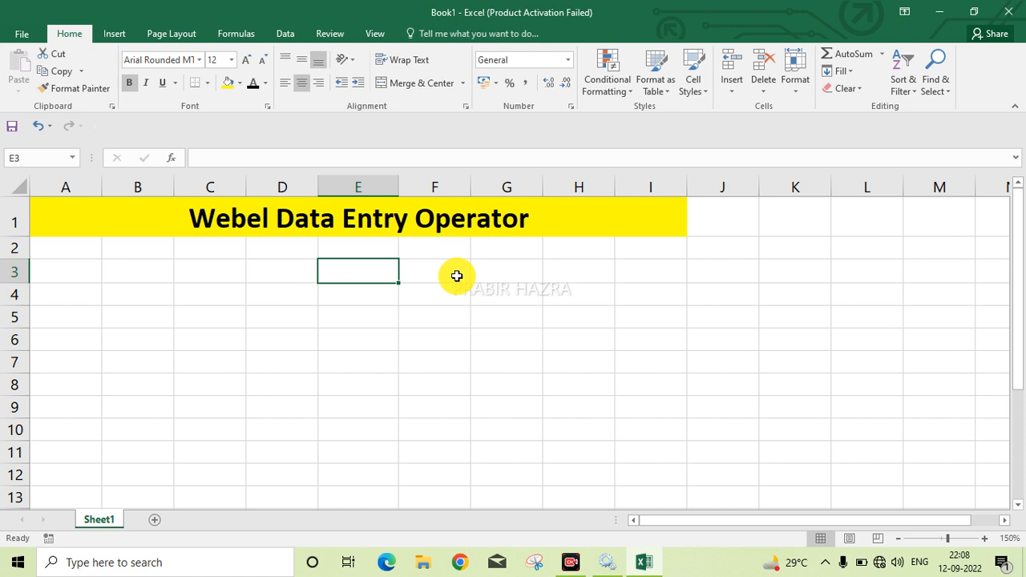
pyautogui.write('20')
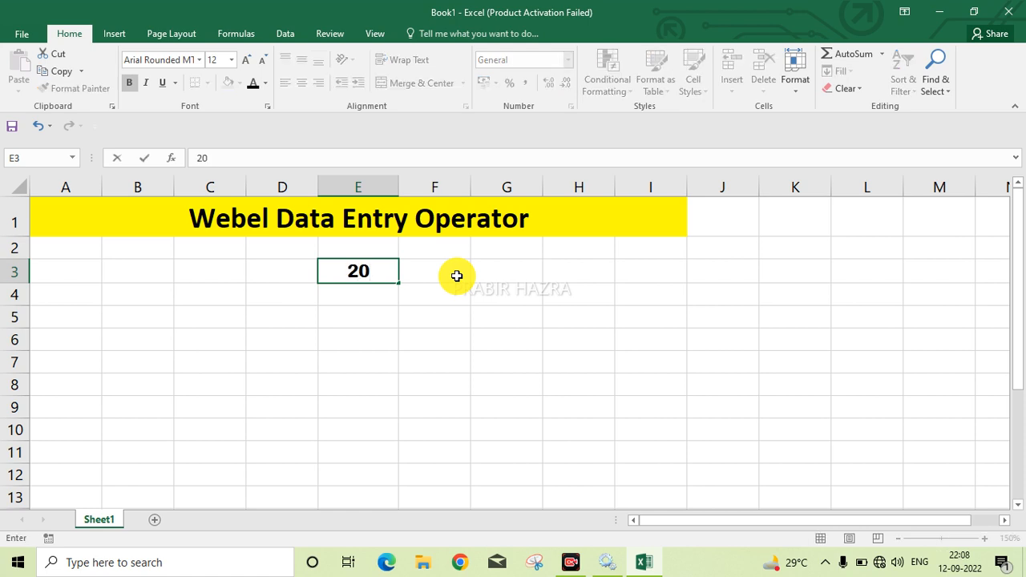
pyautogui.write('*5')
pyautogui.click(457, 276)
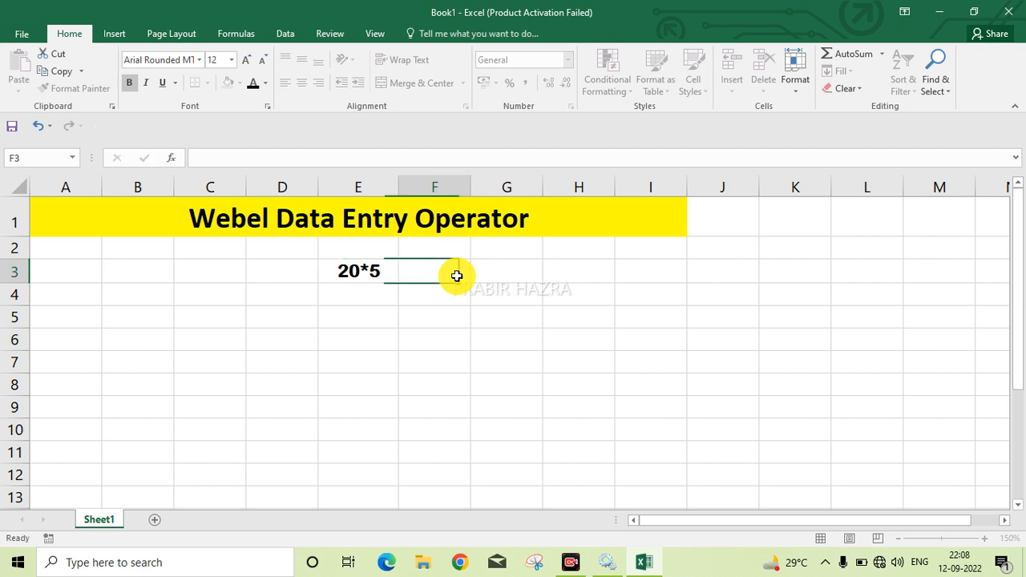
pyautogui.click(379, 271)
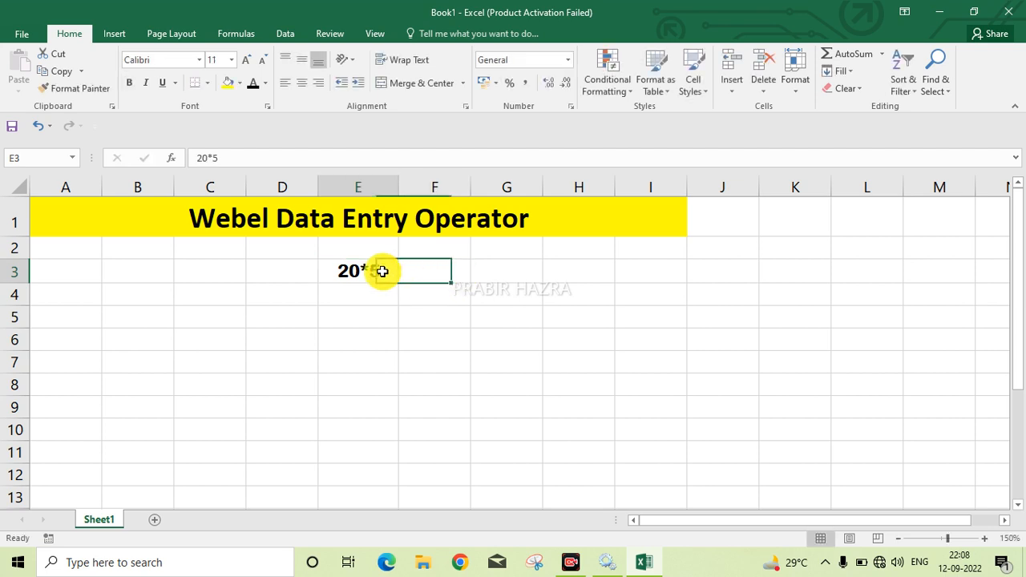
pyautogui.click(419, 300)
pyautogui.click(428, 273)
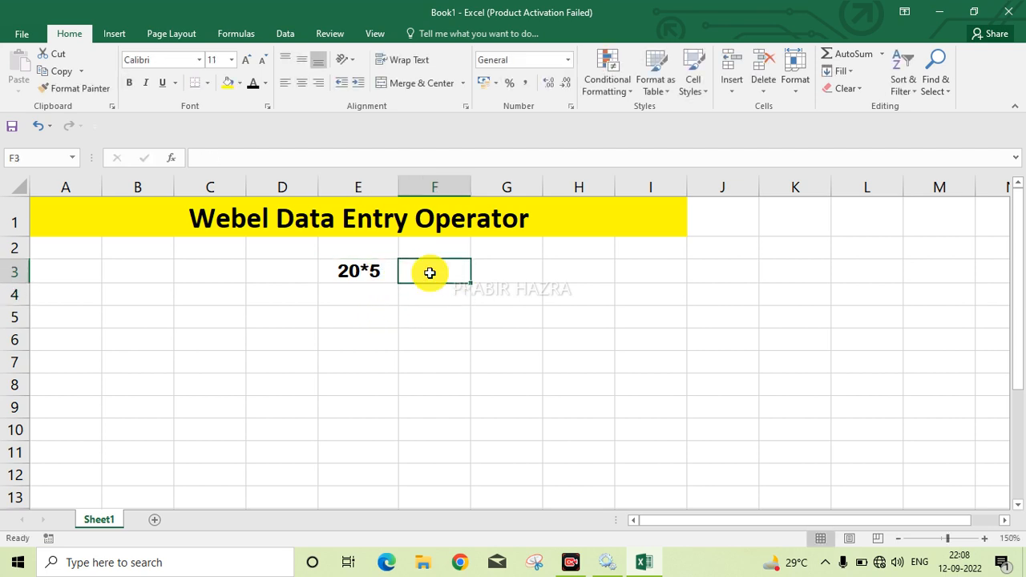
# Replace the content of cell E3 with the multiplication formula =20*5.
pyautogui.click(388, 273)
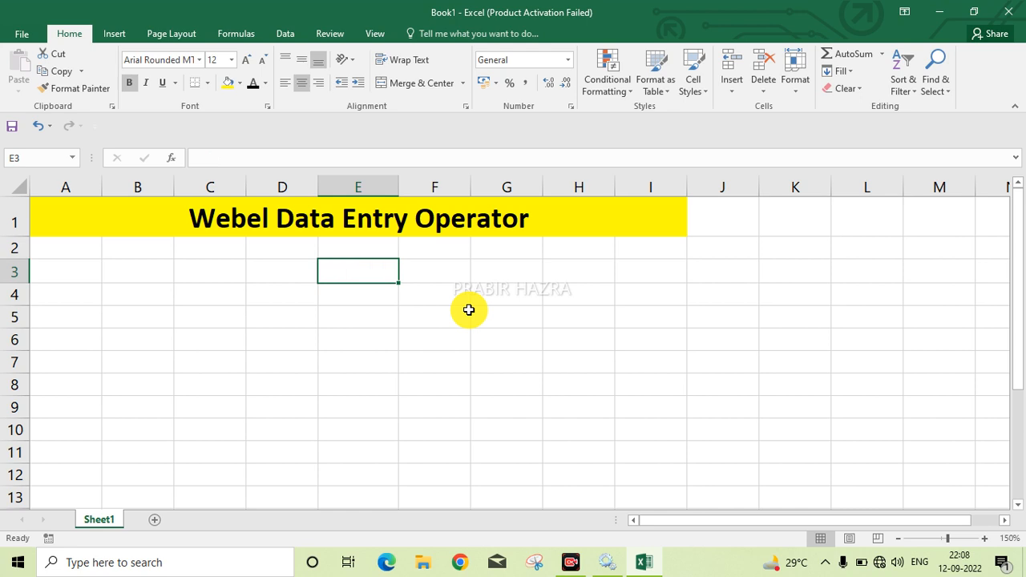
pyautogui.write('=')
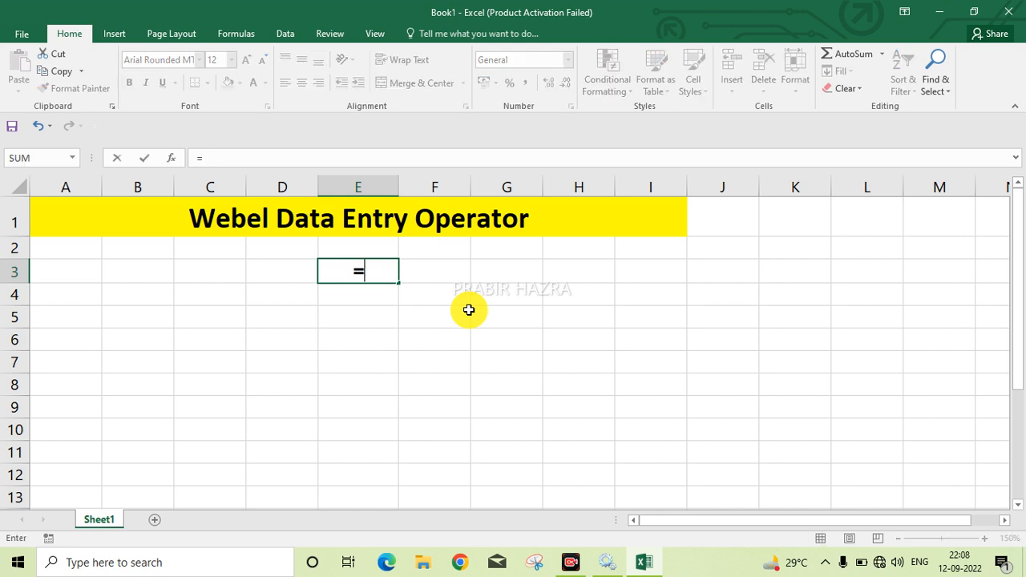
pyautogui.write('20')
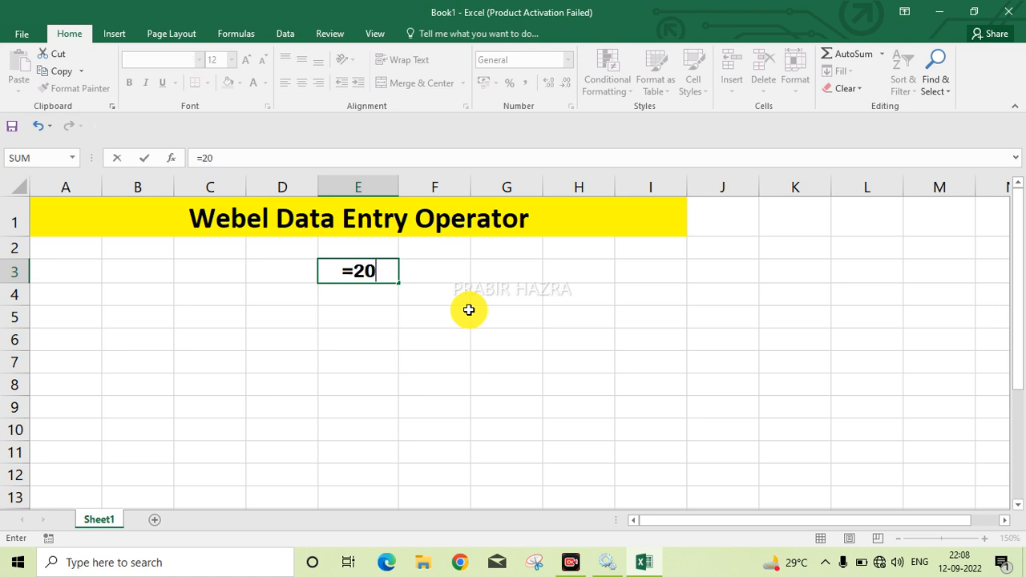
pyautogui.write('*5')
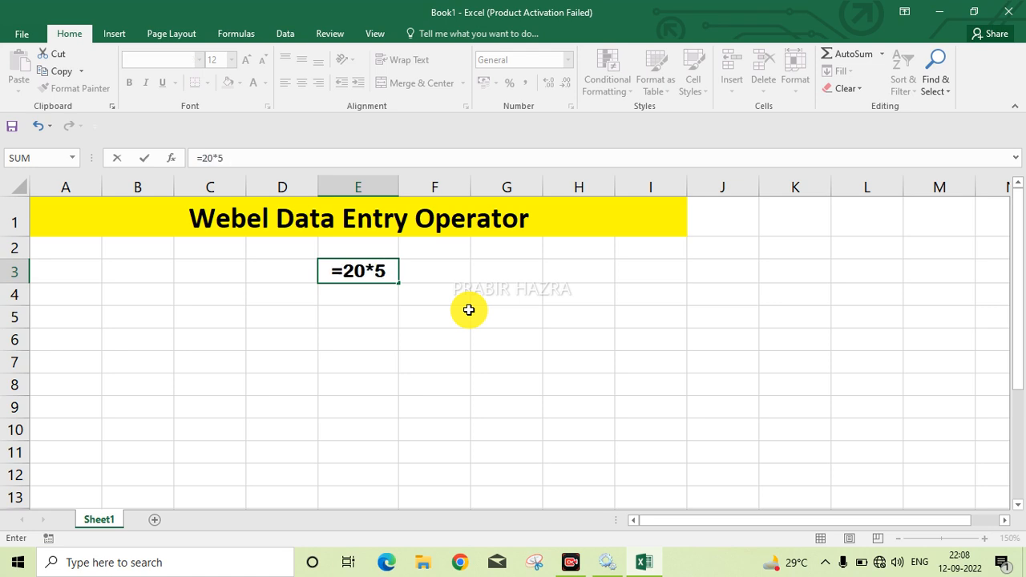
pyautogui.press('Return')
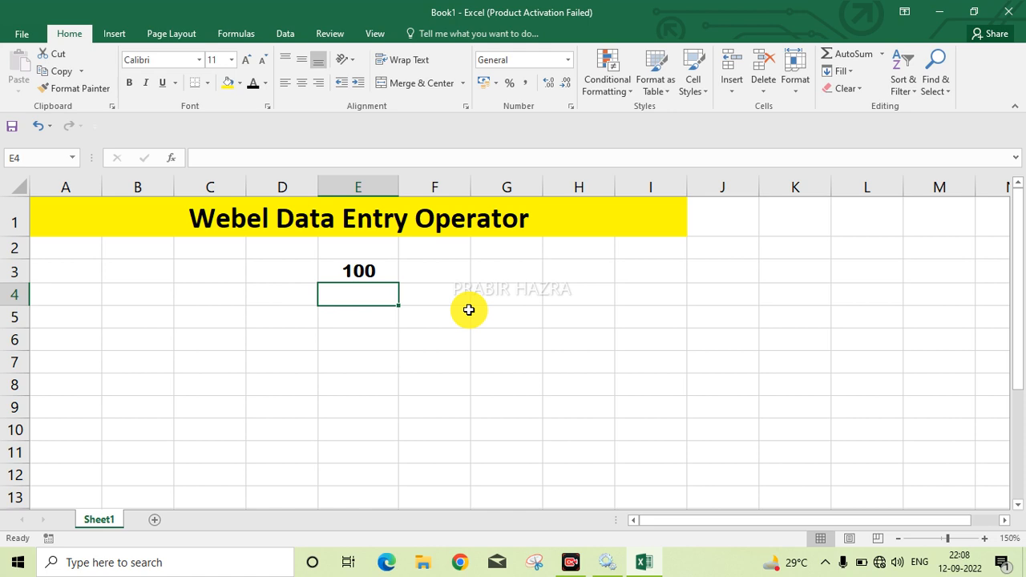
pyautogui.click(469, 310)
pyautogui.click(355, 270)
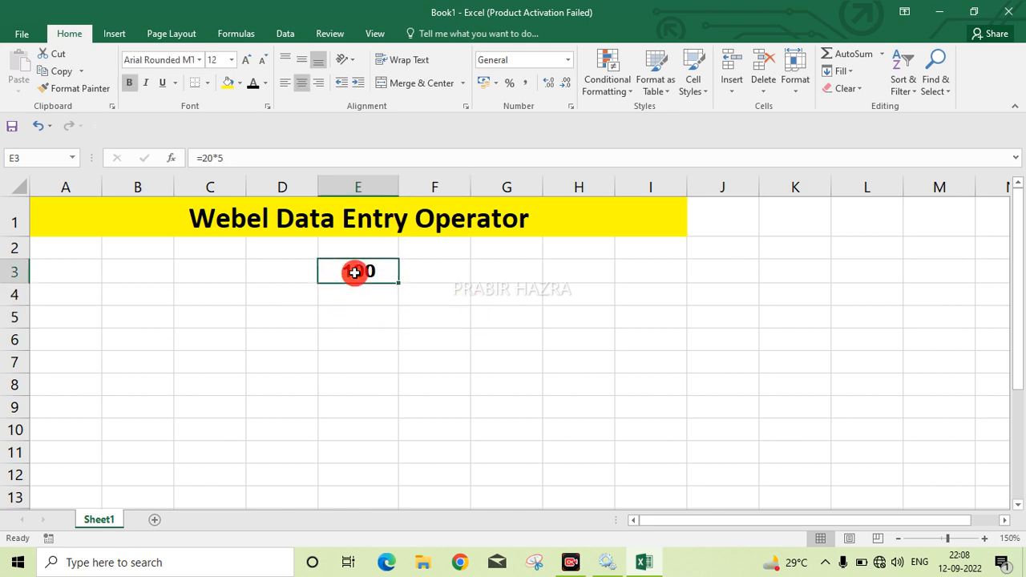
pyautogui.click(420, 297)
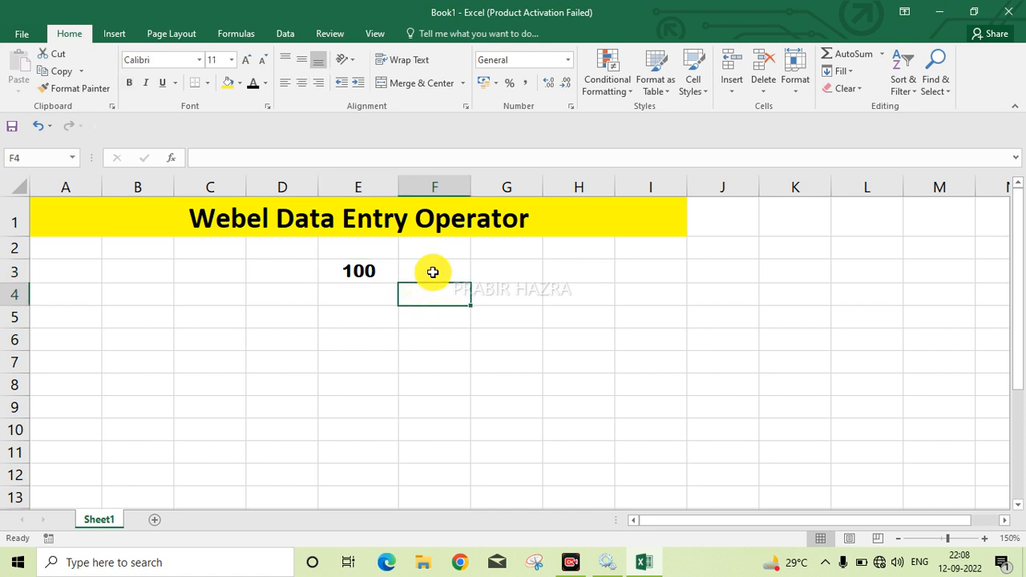
# Enter the numbers 3, 4 and 5 in cells F3 through F5.
pyautogui.click(433, 271)
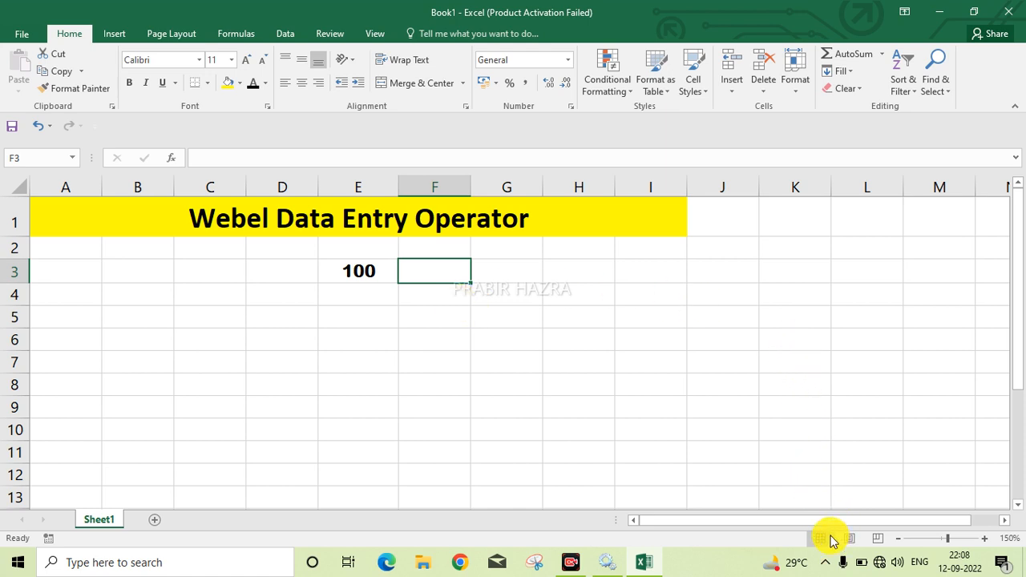
pyautogui.click(507, 311)
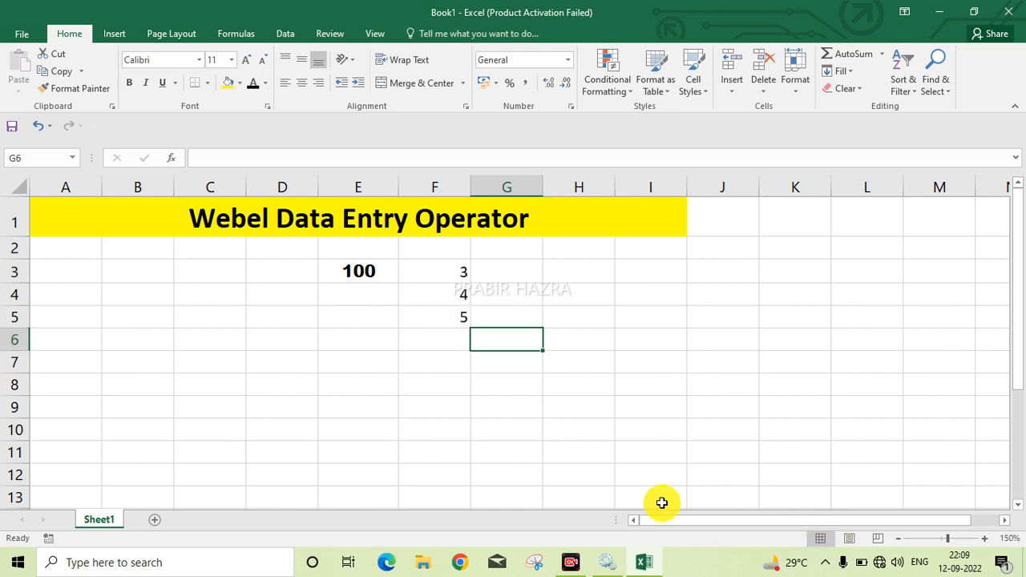
pyautogui.press('Up')
pyautogui.press('Up')
pyautogui.press('Up')
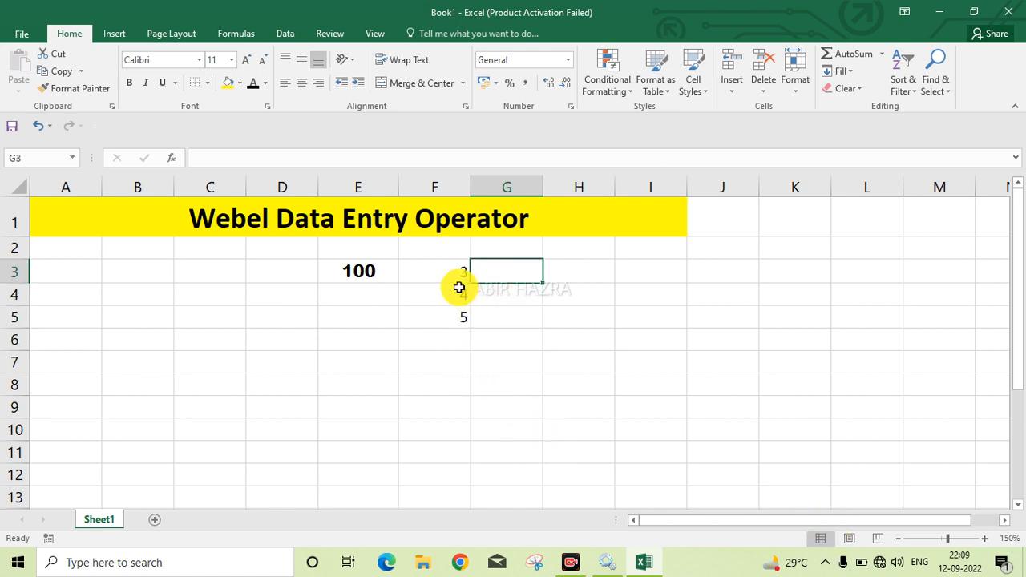
pyautogui.moveTo(451, 272); pyautogui.dragTo(458, 314)
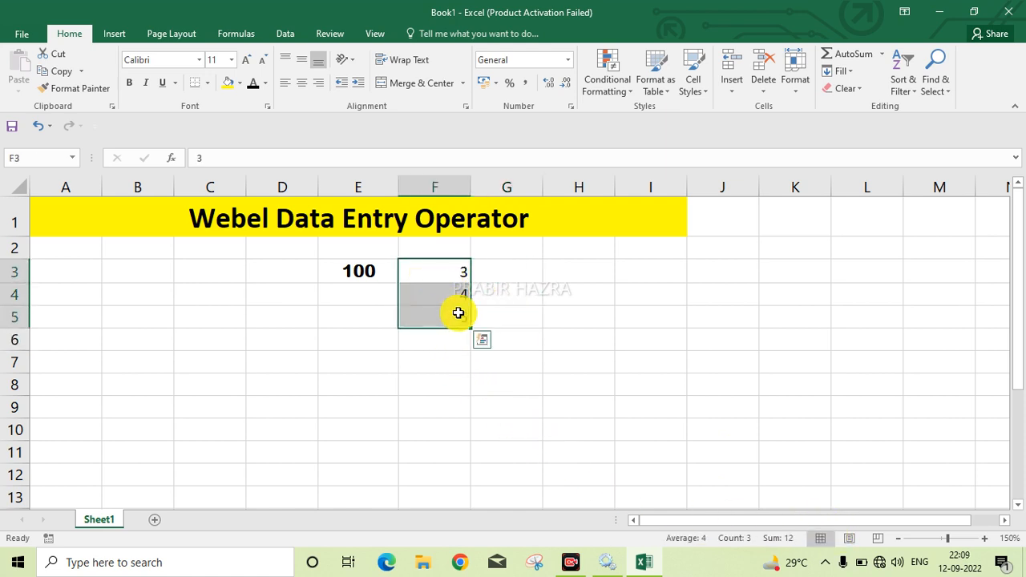
pyautogui.click(500, 307)
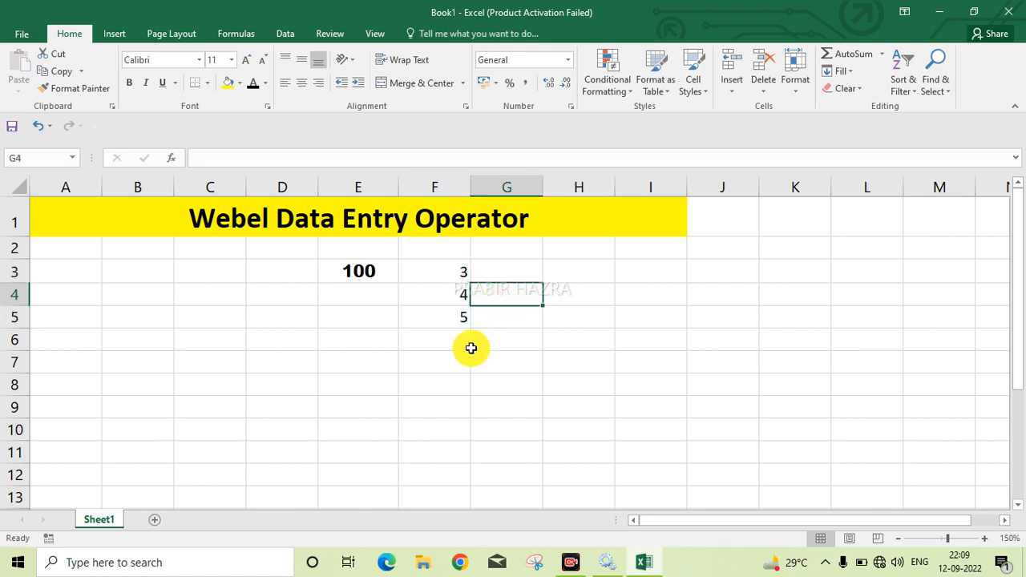
# Multiply the three numbers in column F with the formula =F3*F4*F5 in cell F6.
pyautogui.click(445, 340)
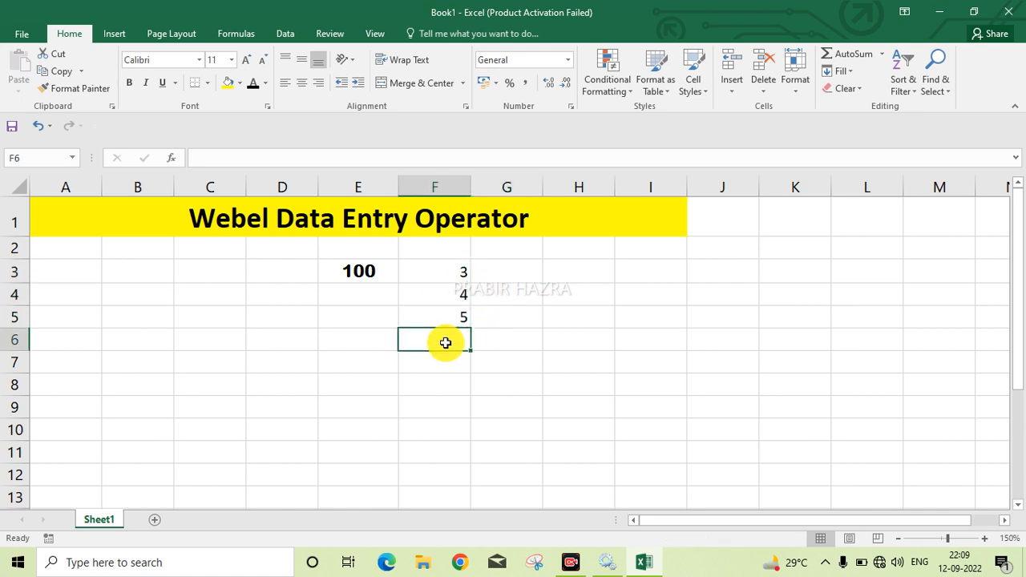
pyautogui.write('=')
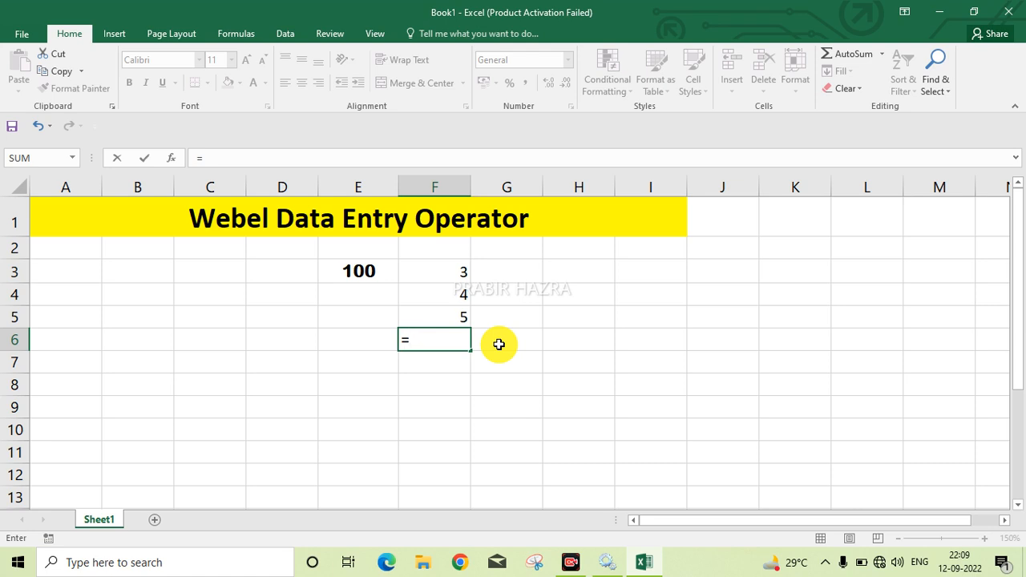
pyautogui.click(455, 274)
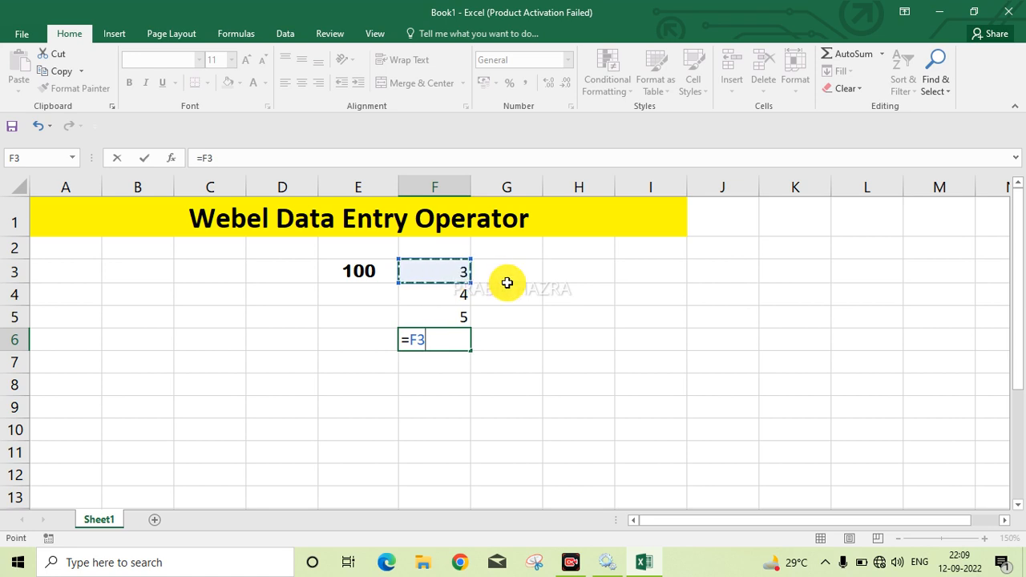
pyautogui.write('*')
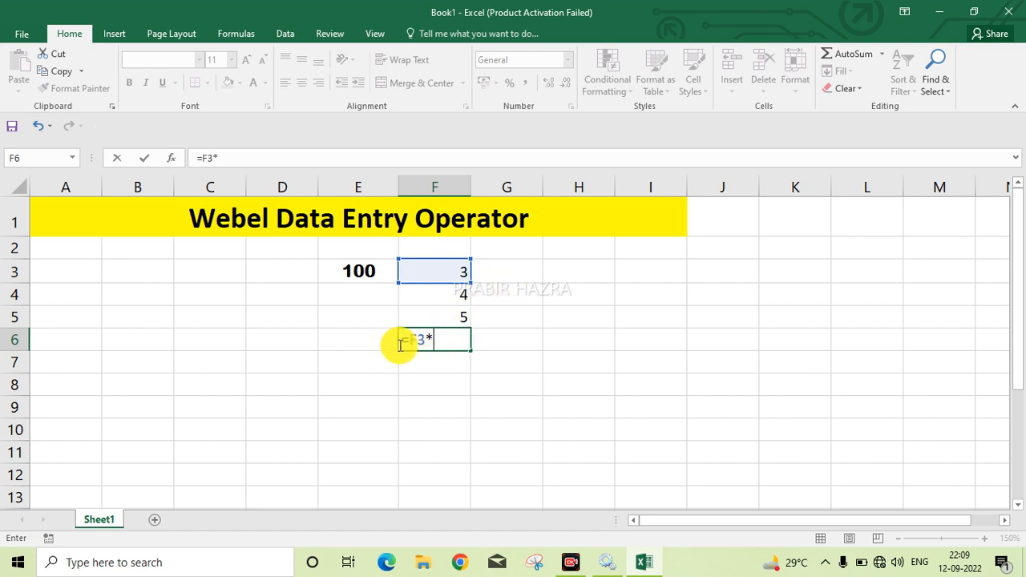
pyautogui.click(448, 298)
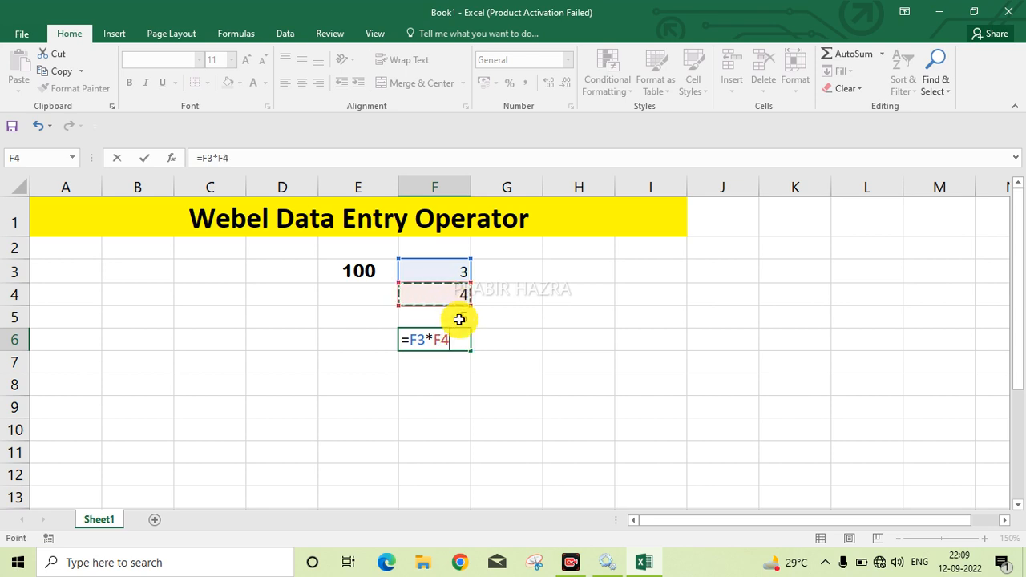
pyautogui.write('*')
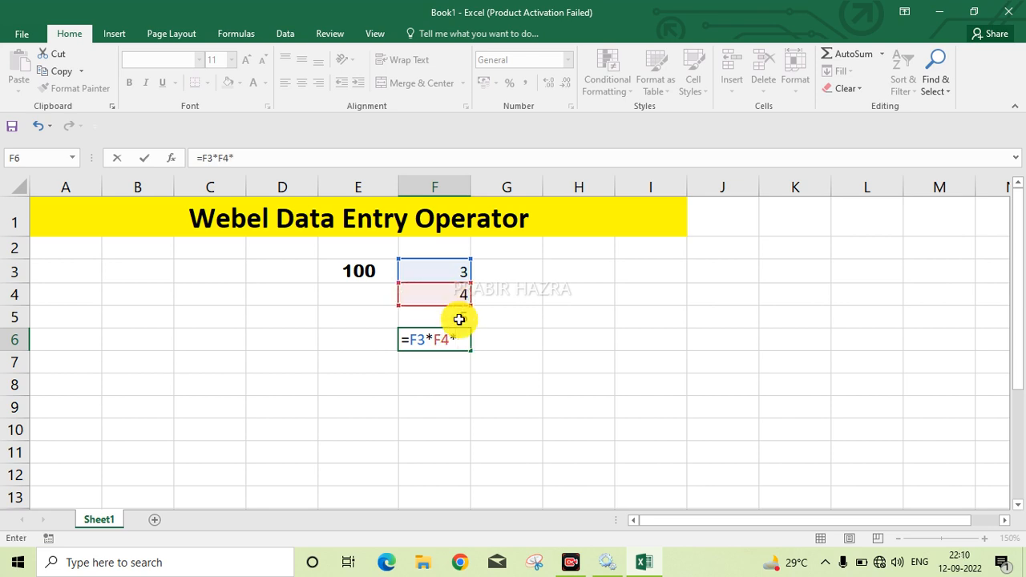
pyautogui.click(459, 319)
pyautogui.press('Return')
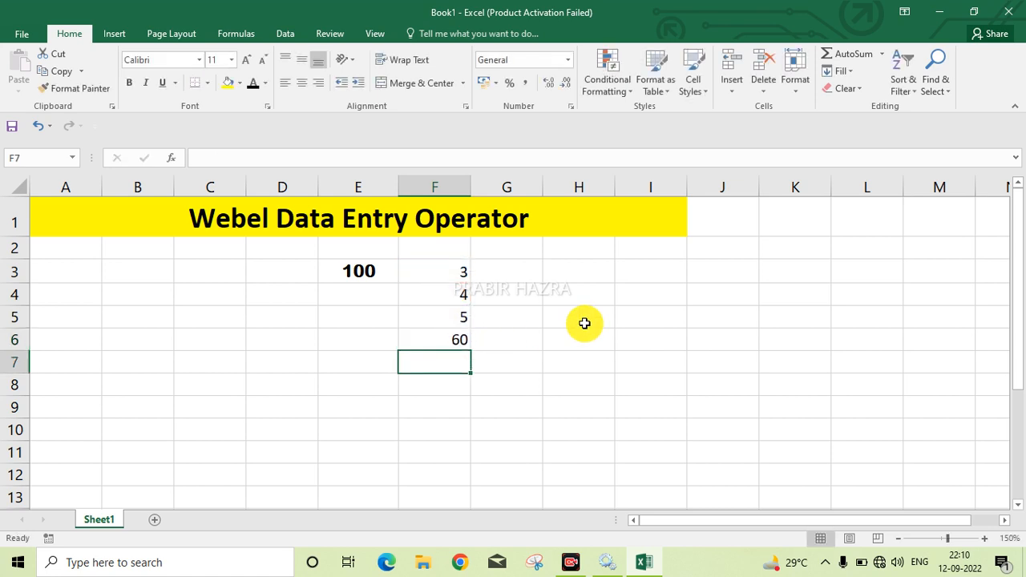
# Examine the multiplication formula stored in cell F6 and the cells it references.
pyautogui.click(438, 342)
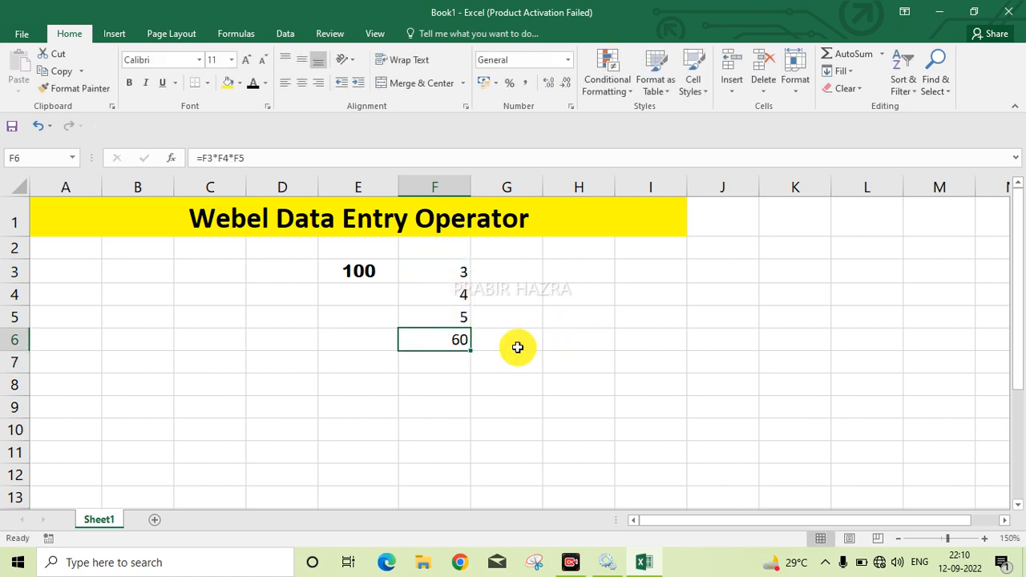
pyautogui.click(517, 347)
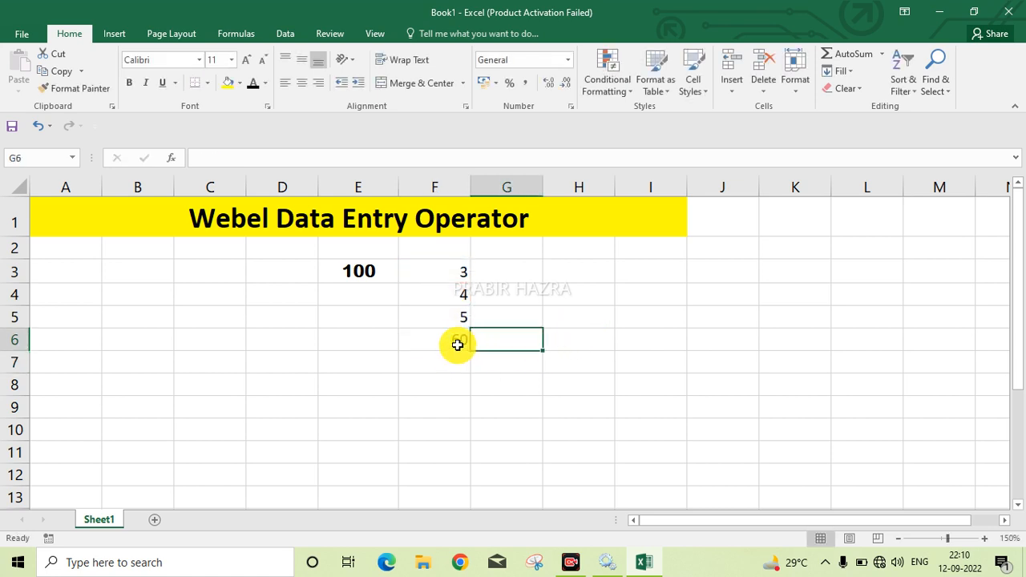
pyautogui.click(475, 362)
pyautogui.click(438, 344)
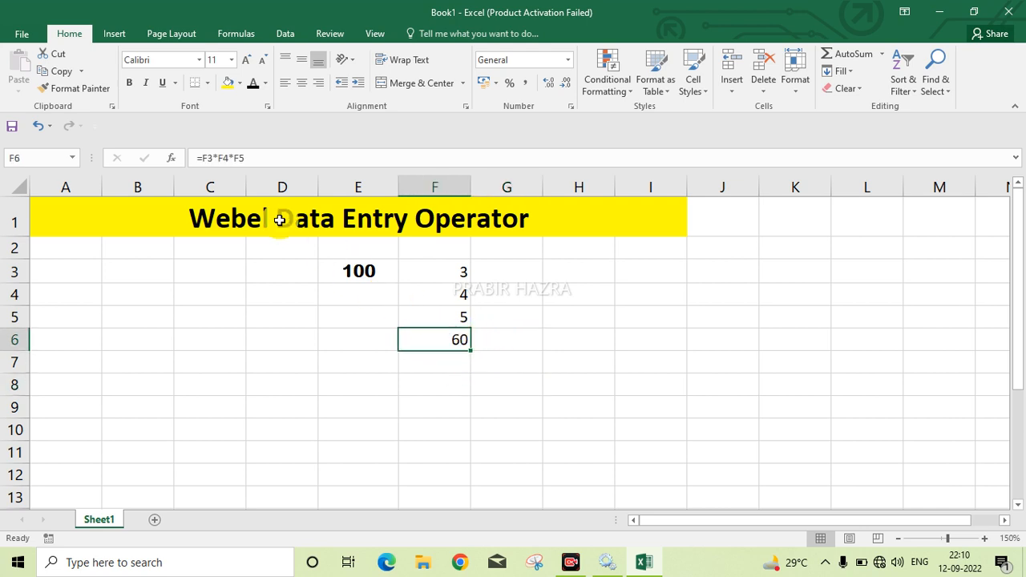
pyautogui.moveTo(194, 158); pyautogui.dragTo(252, 158)
pyautogui.click(271, 160)
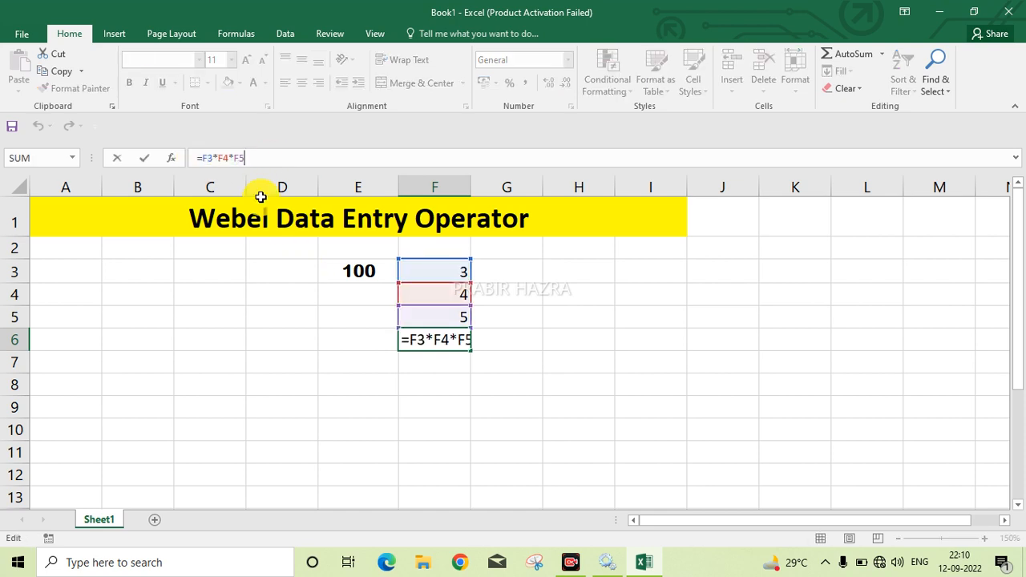
pyautogui.click(504, 428)
# Delete the multiplication formula from cell F6.
pyautogui.click(449, 344)
pyautogui.press('Delete')
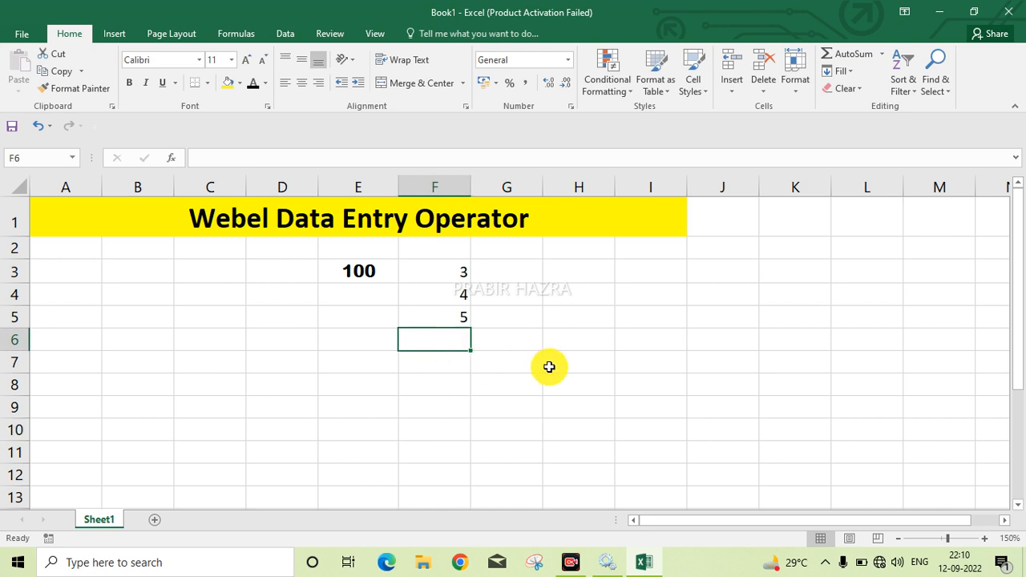
pyautogui.click(633, 354)
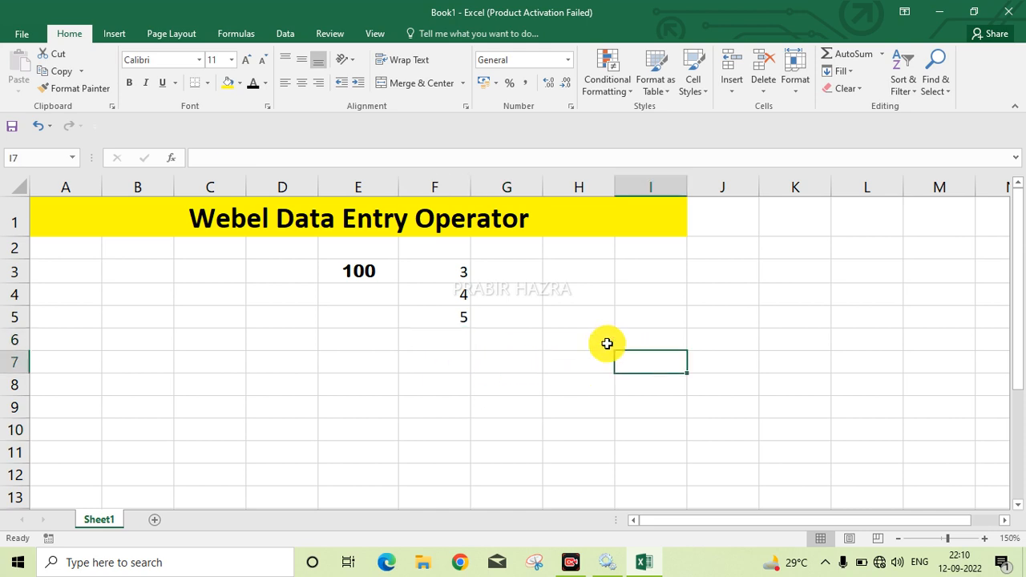
# Enter the numbers 10, 20, 30, 40, 50, 60 and 70 in cells H3 through H9.
pyautogui.click(575, 271)
pyautogui.write('10')
pyautogui.press('Return')
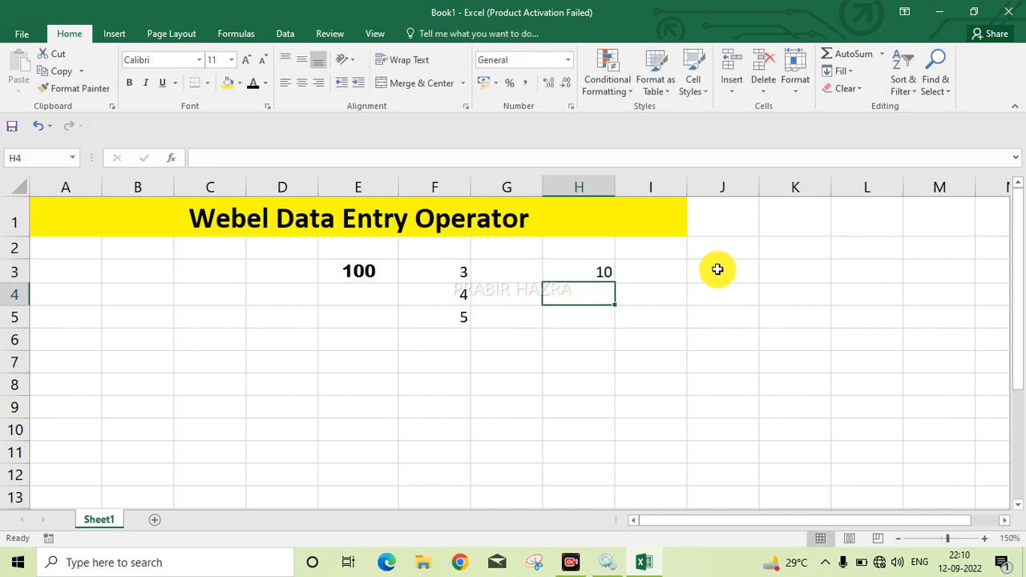
pyautogui.write('20')
pyautogui.press('Return')
pyautogui.write('30')
pyautogui.press('Return')
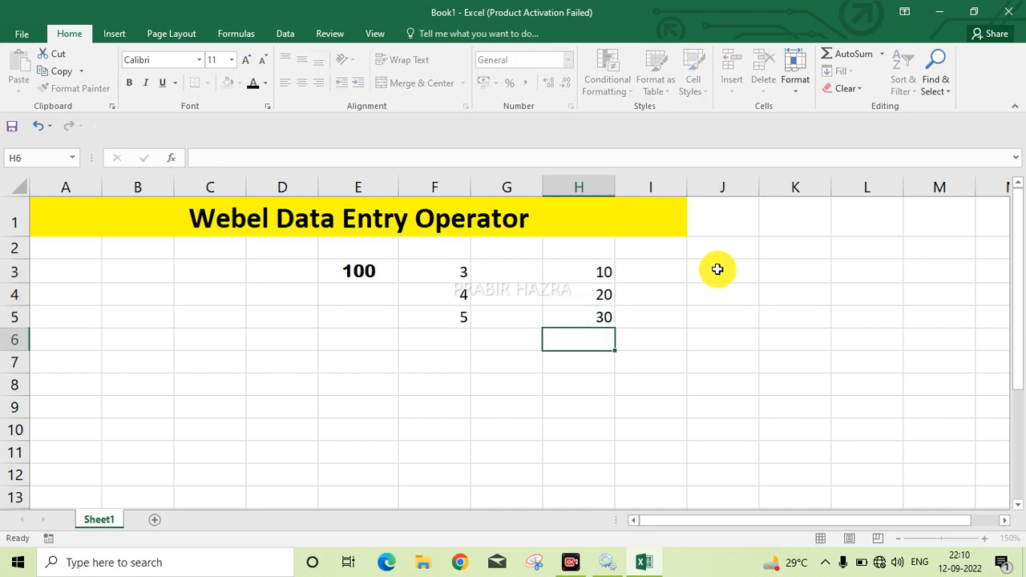
pyautogui.write('40')
pyautogui.press('Return')
pyautogui.write('50')
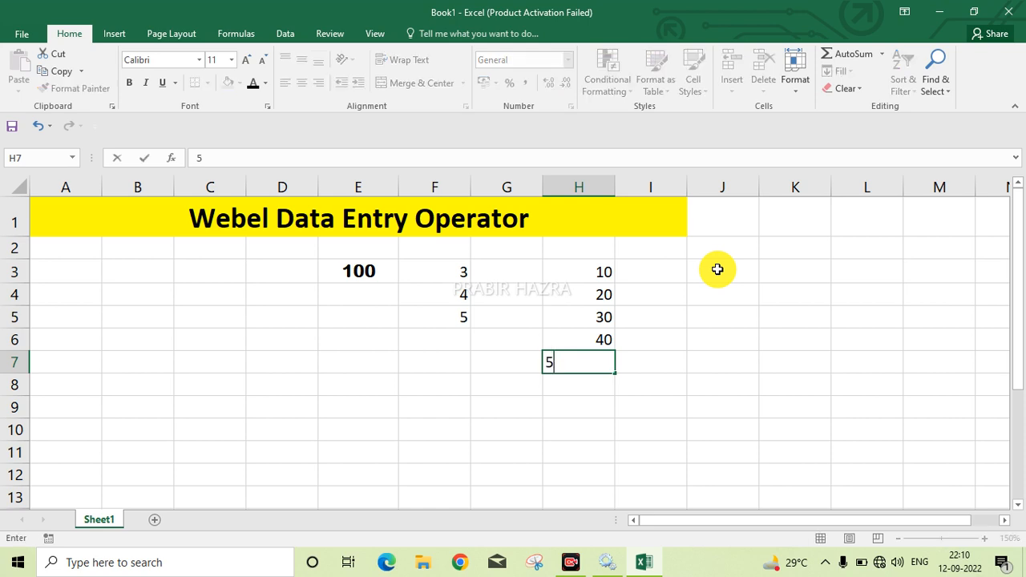
pyautogui.press('Return')
pyautogui.write('60')
pyautogui.press('Return')
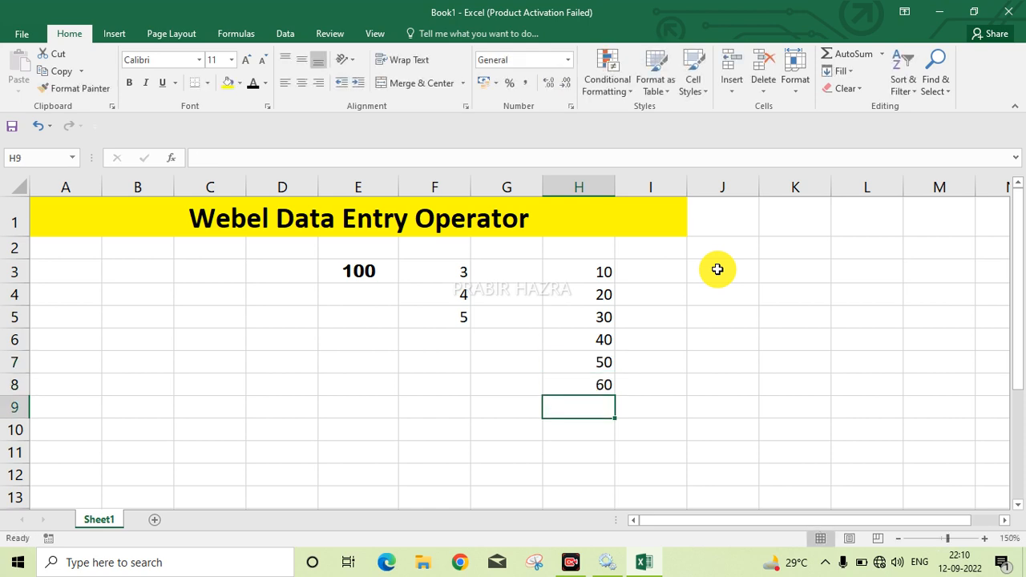
pyautogui.write('70')
pyautogui.press('Return')
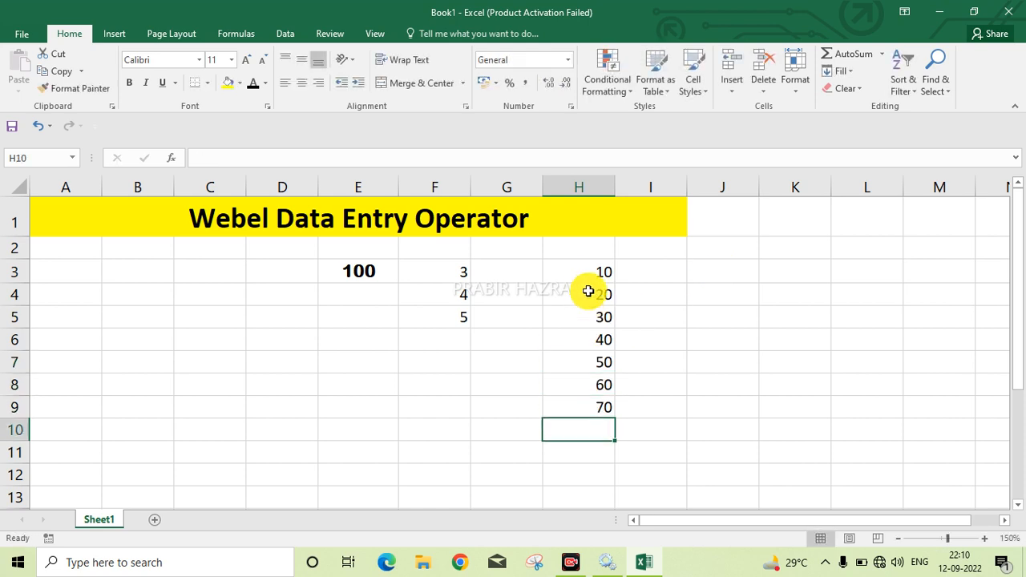
pyautogui.moveTo(584, 271); pyautogui.dragTo(600, 398)
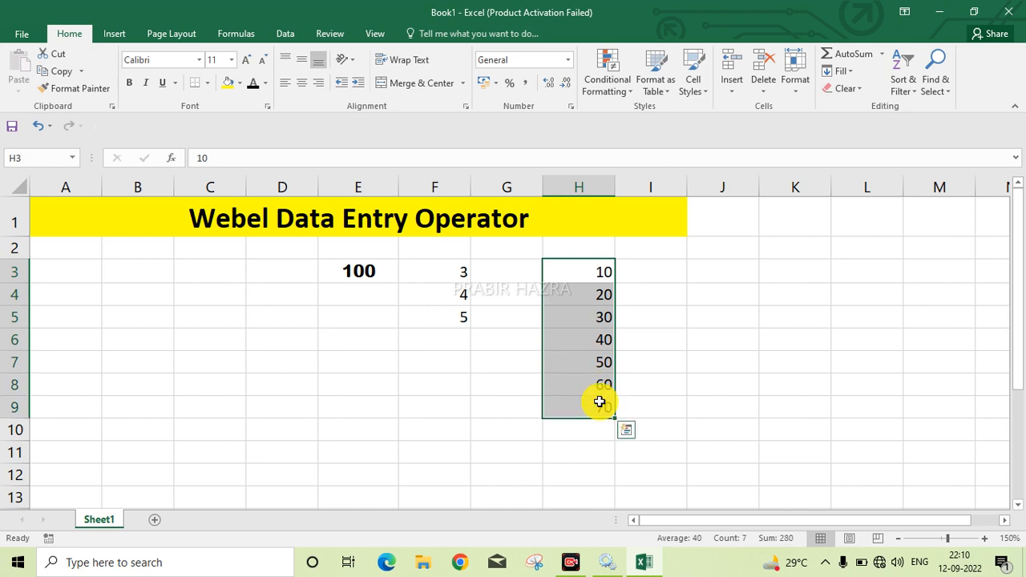
pyautogui.click(641, 384)
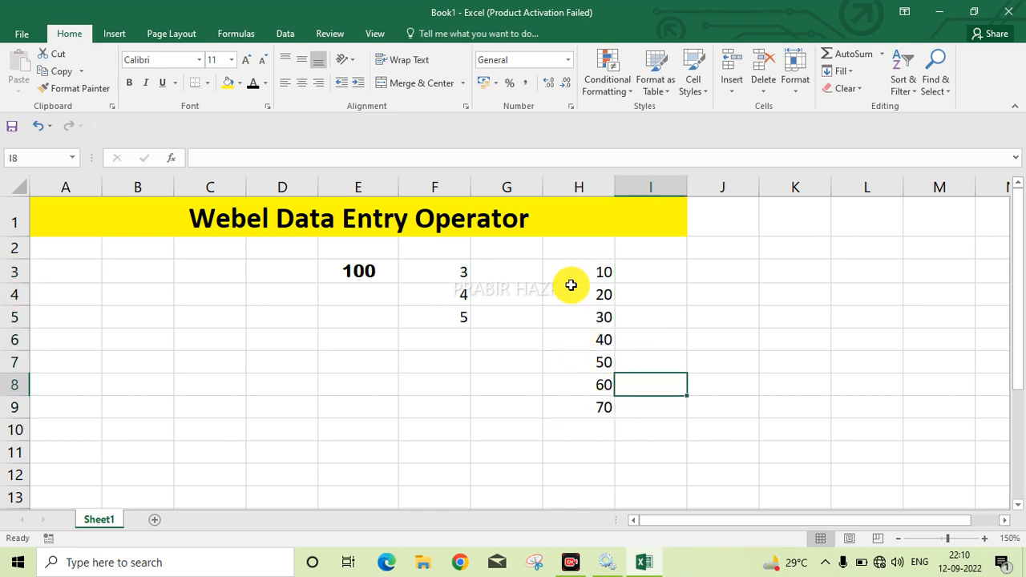
pyautogui.click(592, 433)
pyautogui.click(693, 391)
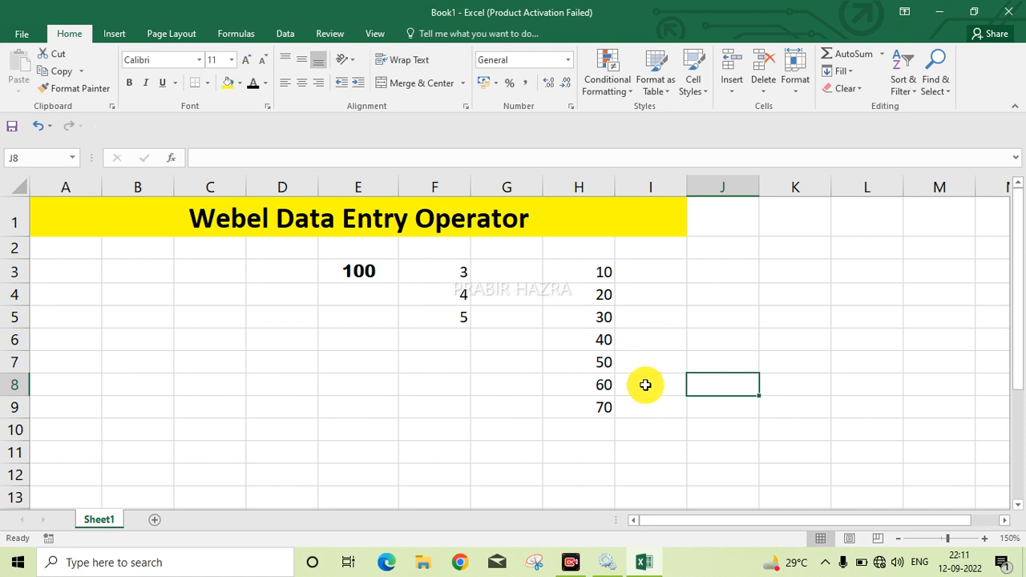
# Calculate the average of the column H numbers with the formula =average(H3:H9) in cell H10.
pyautogui.click(599, 430)
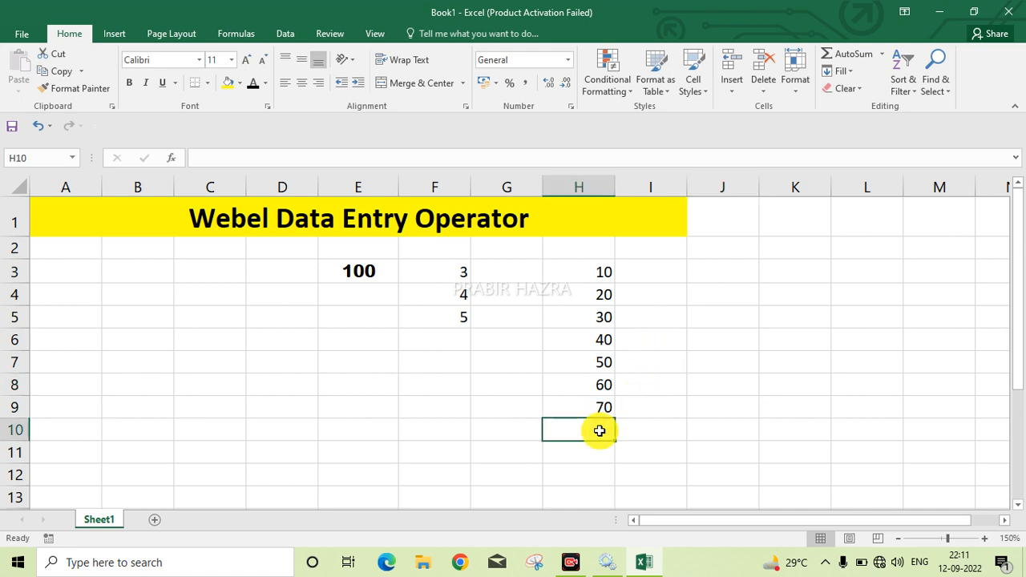
pyautogui.click(672, 433)
pyautogui.click(594, 431)
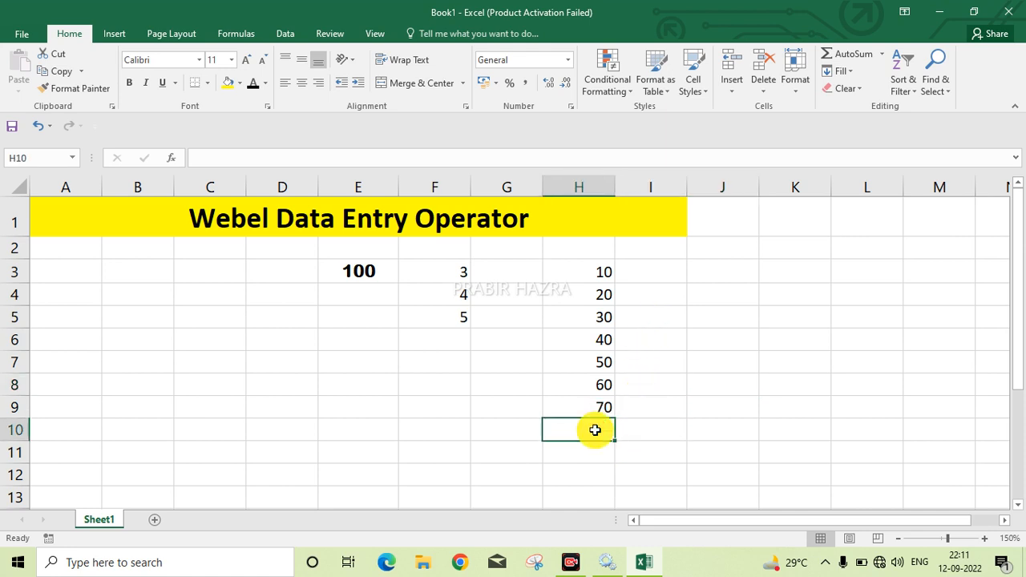
pyautogui.write('=')
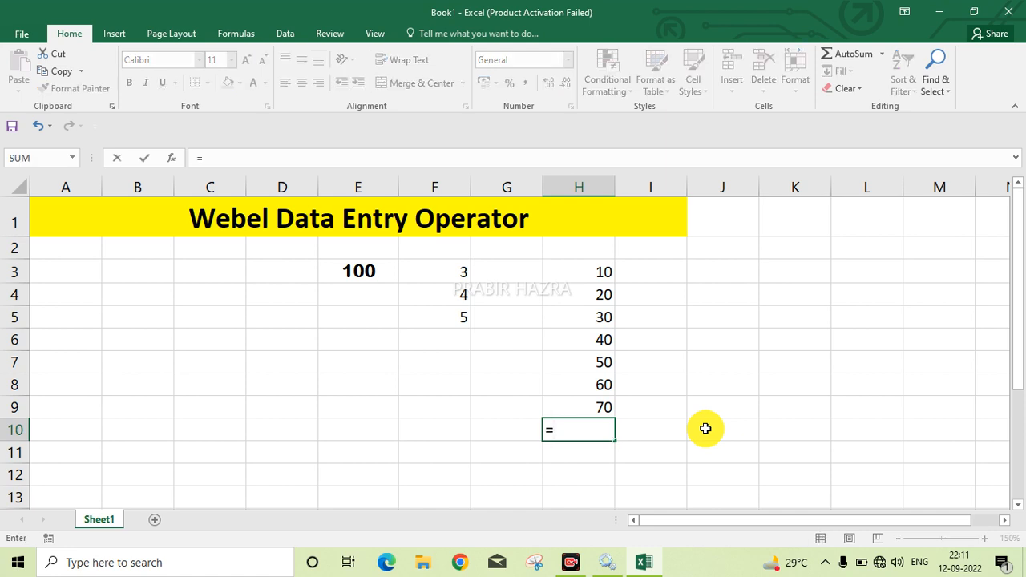
pyautogui.write('a')
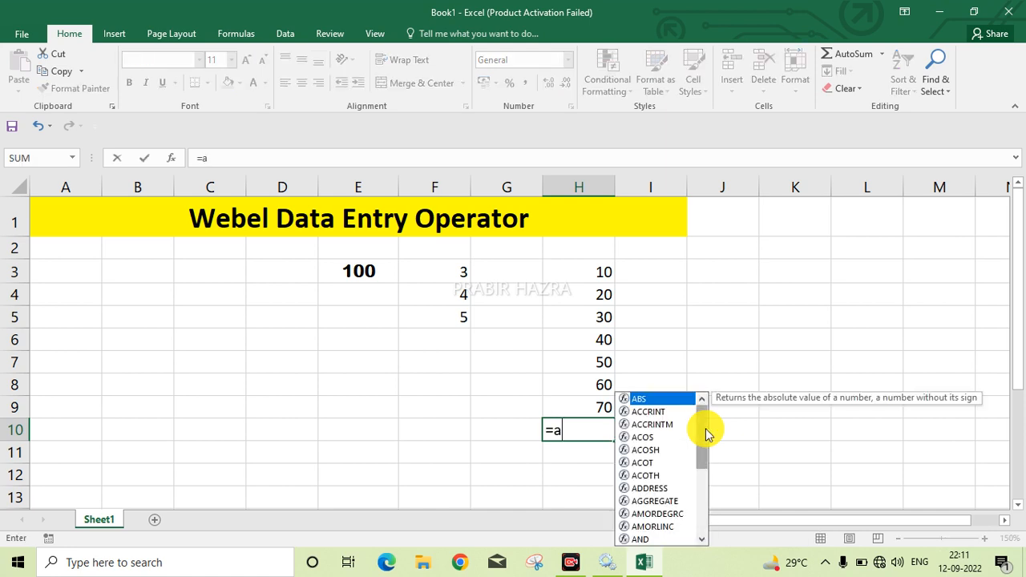
pyautogui.write('v')
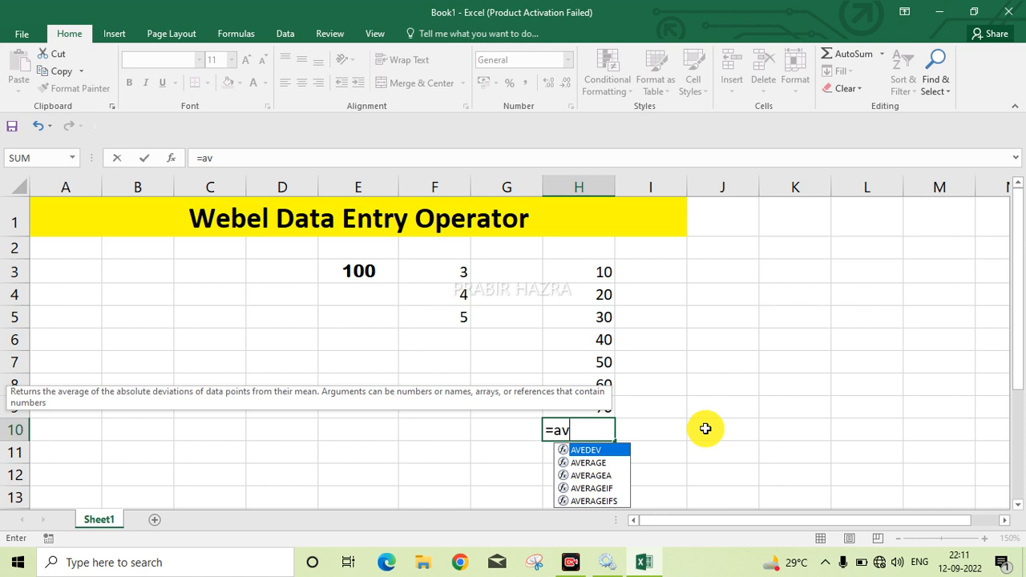
pyautogui.write('er')
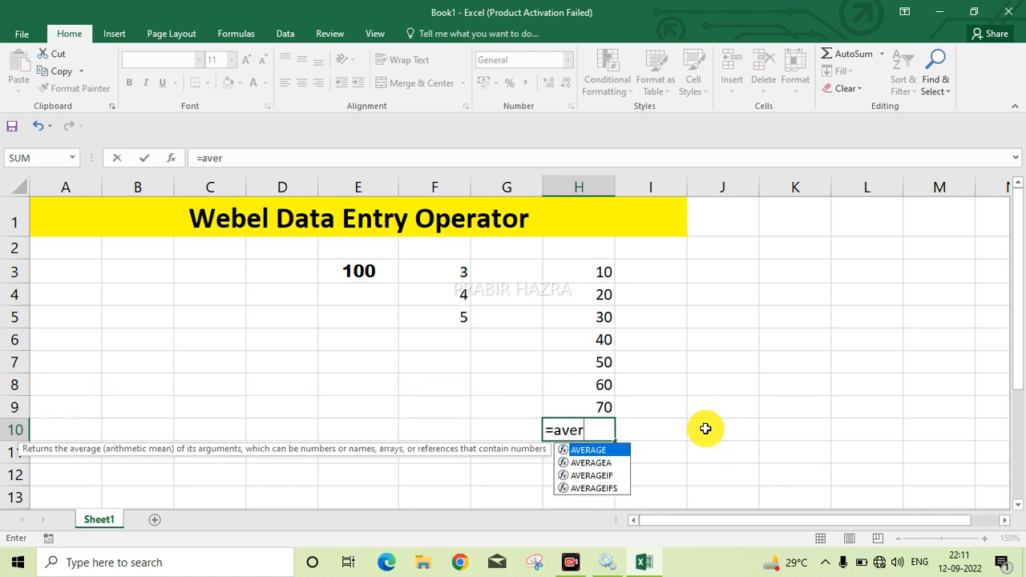
pyautogui.write('age')
pyautogui.write('(')
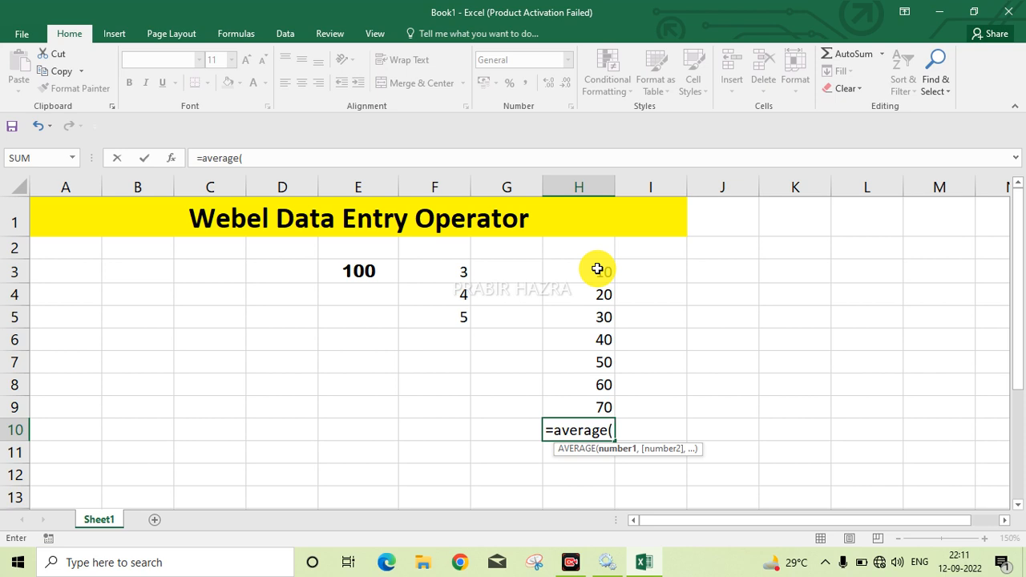
pyautogui.moveTo(598, 269); pyautogui.dragTo(603, 412)
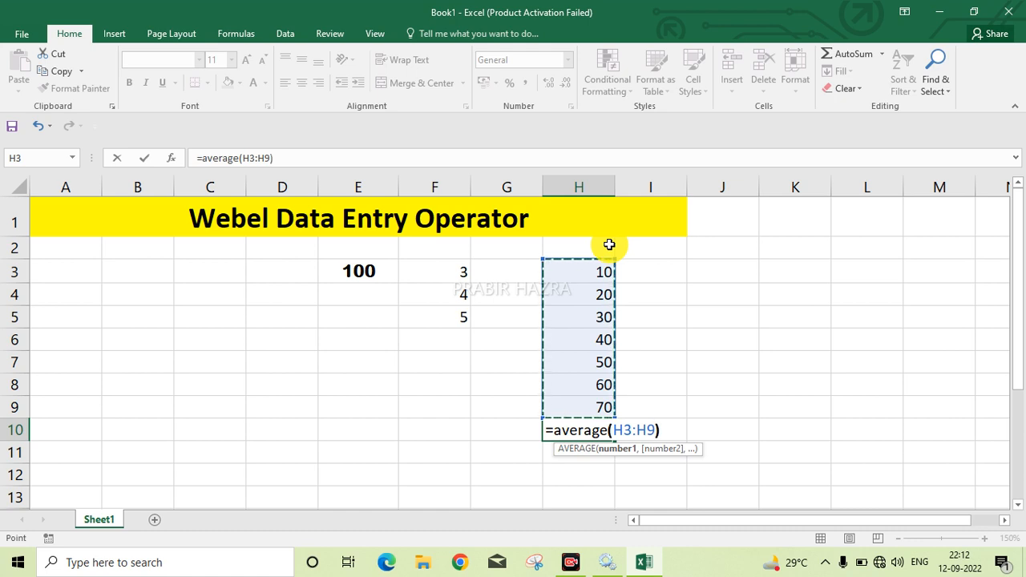
pyautogui.press('Return')
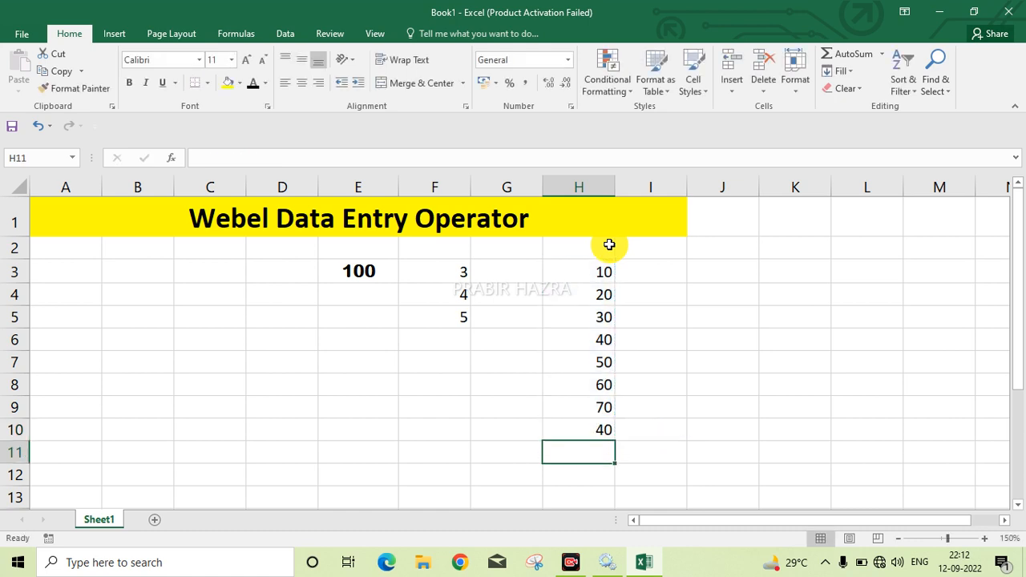
# Examine the AVERAGE formula stored in cell H10.
pyautogui.click(595, 432)
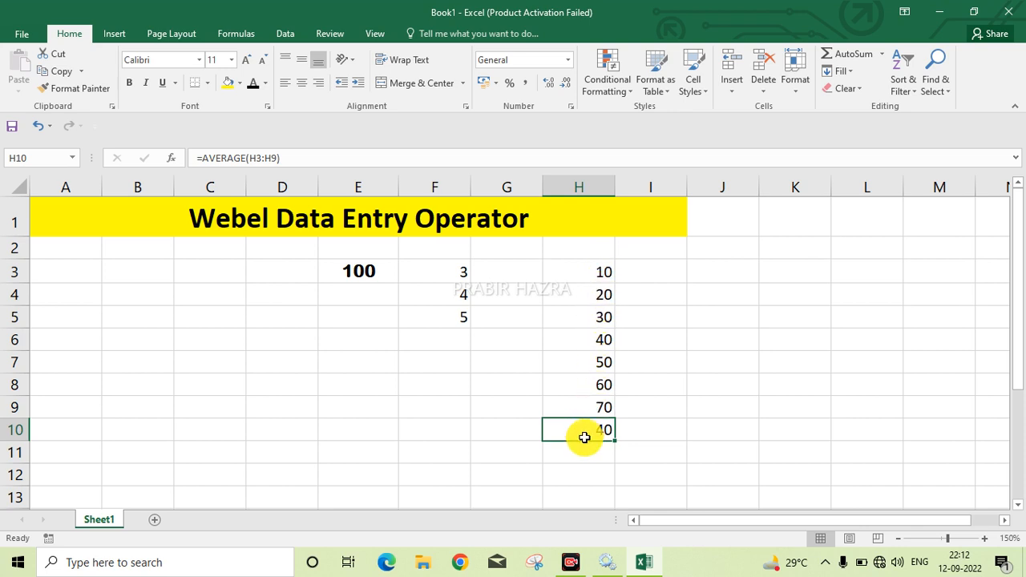
pyautogui.click(651, 431)
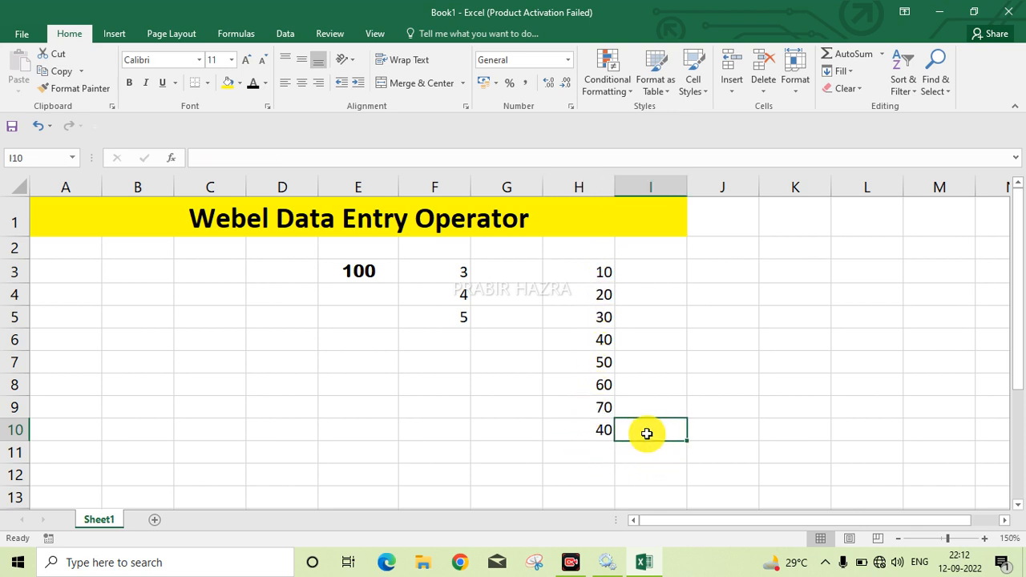
pyautogui.click(597, 431)
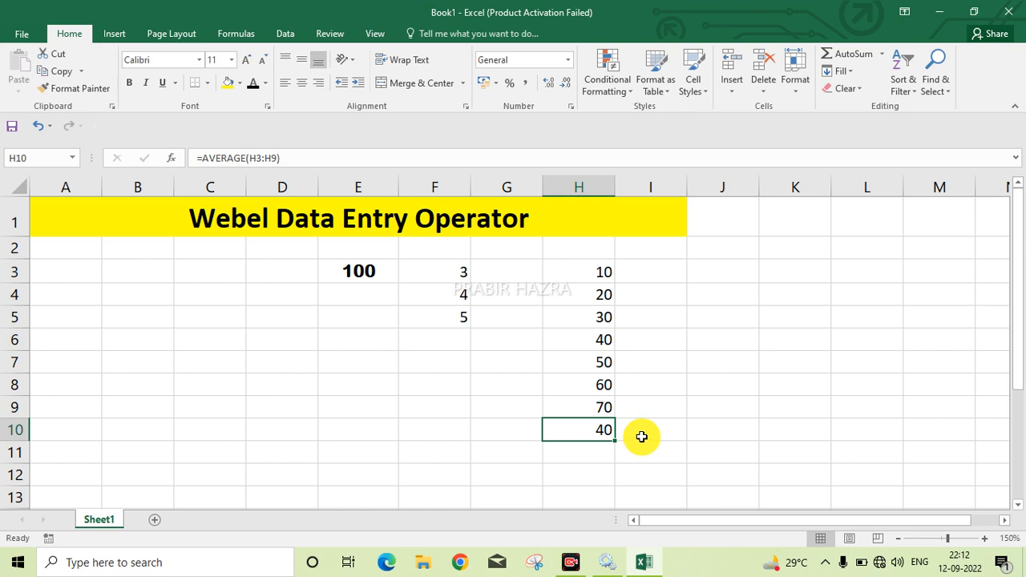
# Calculate the same average by dividing the total by the number of values, using =sum(H3:H9)/7 in cell I10.
pyautogui.click(641, 436)
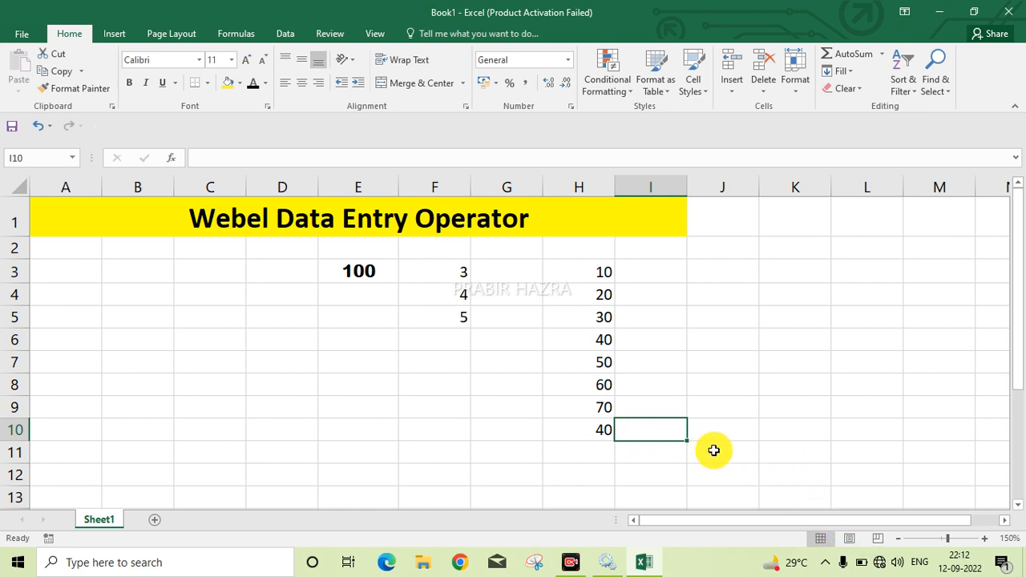
pyautogui.write('=')
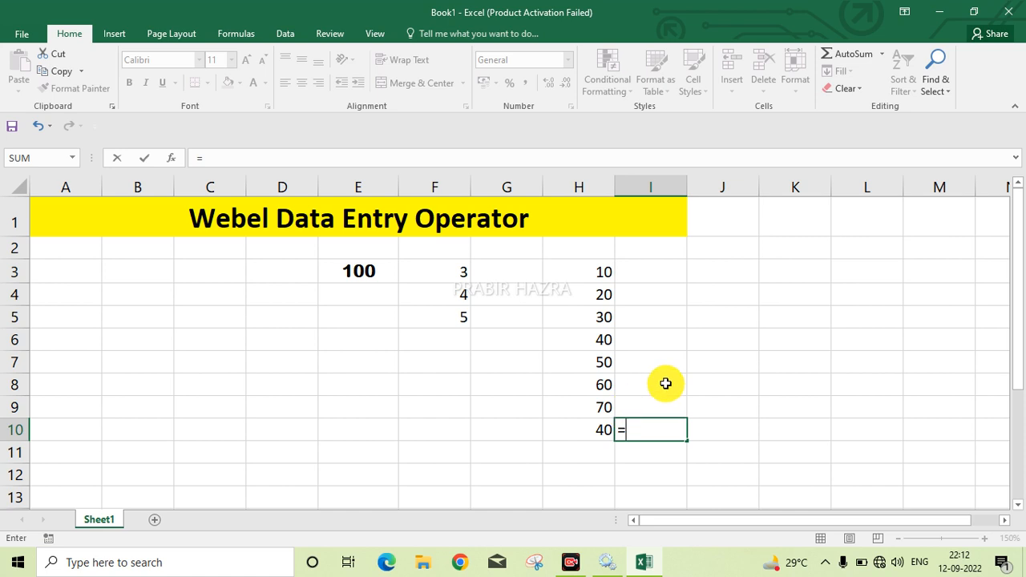
pyautogui.write('sum')
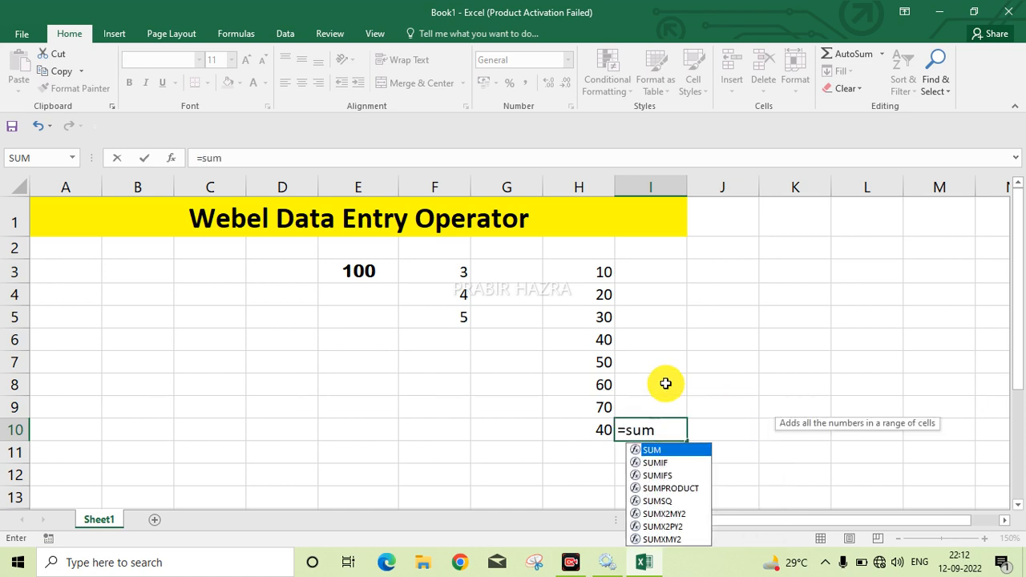
pyautogui.write('(')
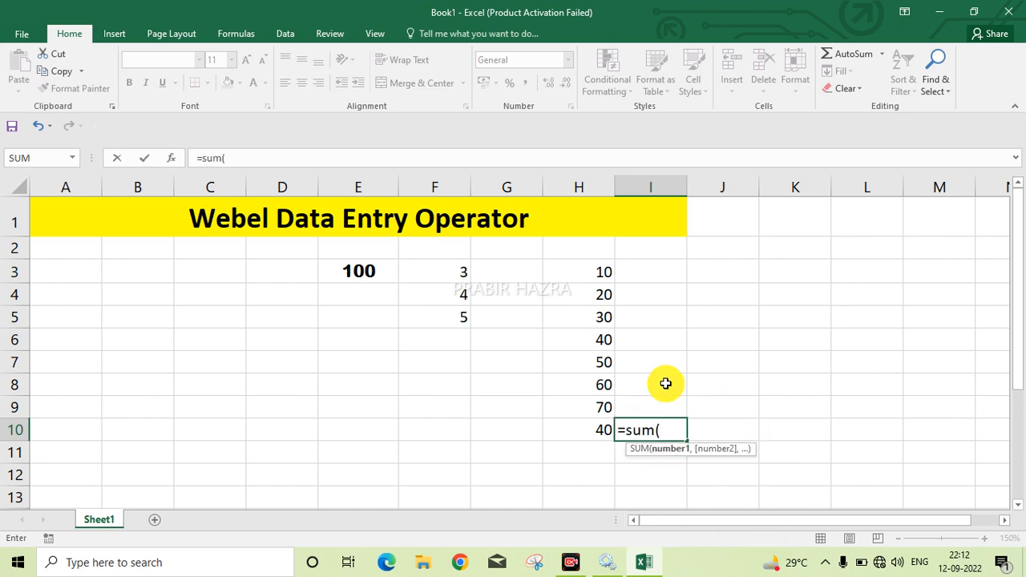
pyautogui.click(600, 274)
pyautogui.moveTo(601, 286); pyautogui.dragTo(600, 405)
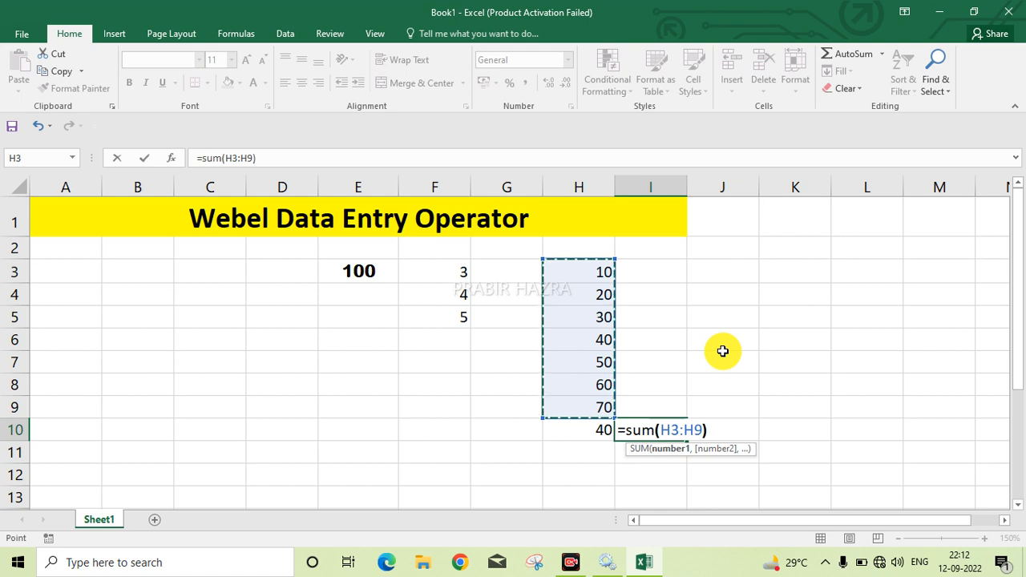
pyautogui.write(')')
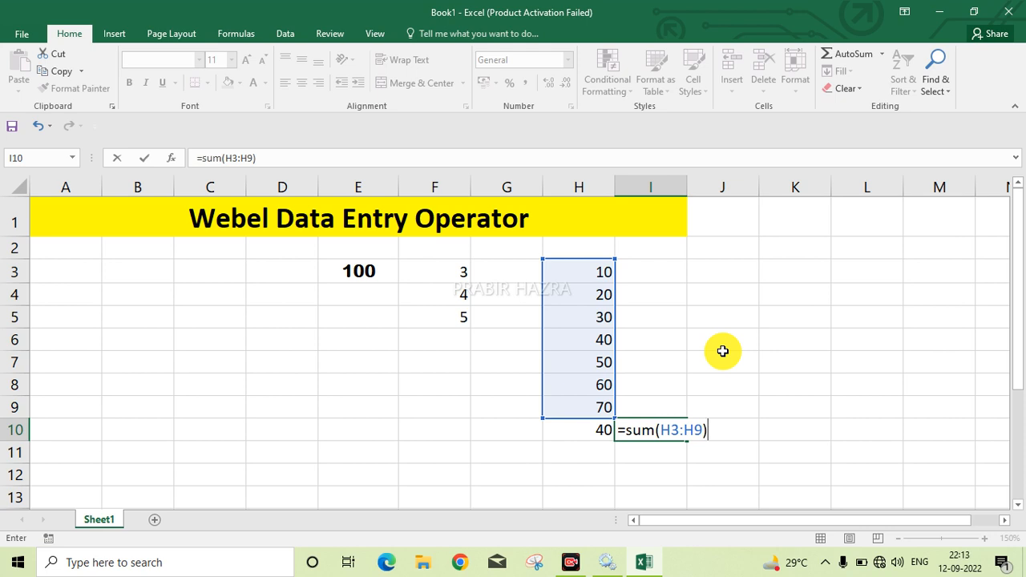
pyautogui.write('/')
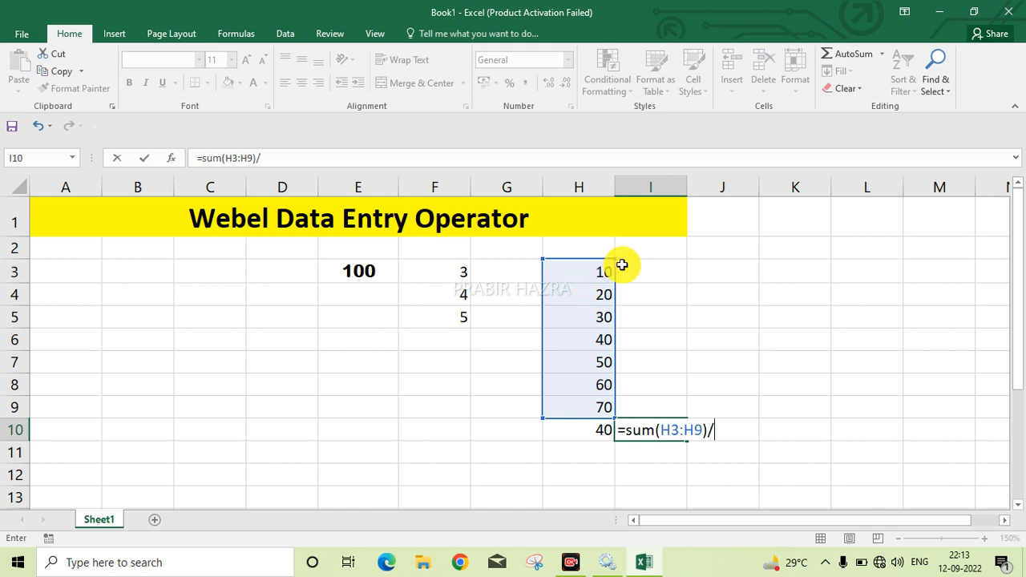
pyautogui.write('7')
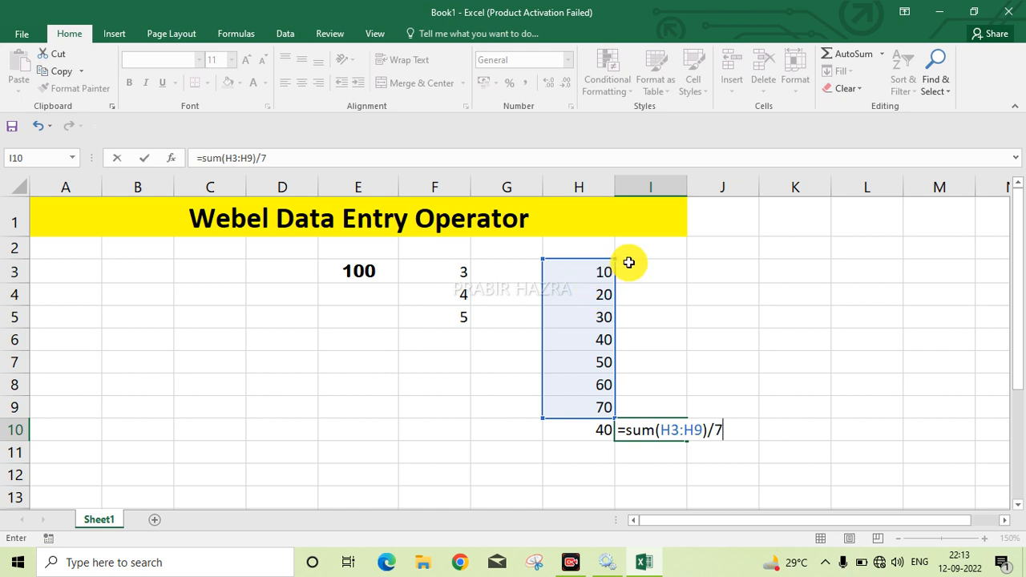
pyautogui.press('Return')
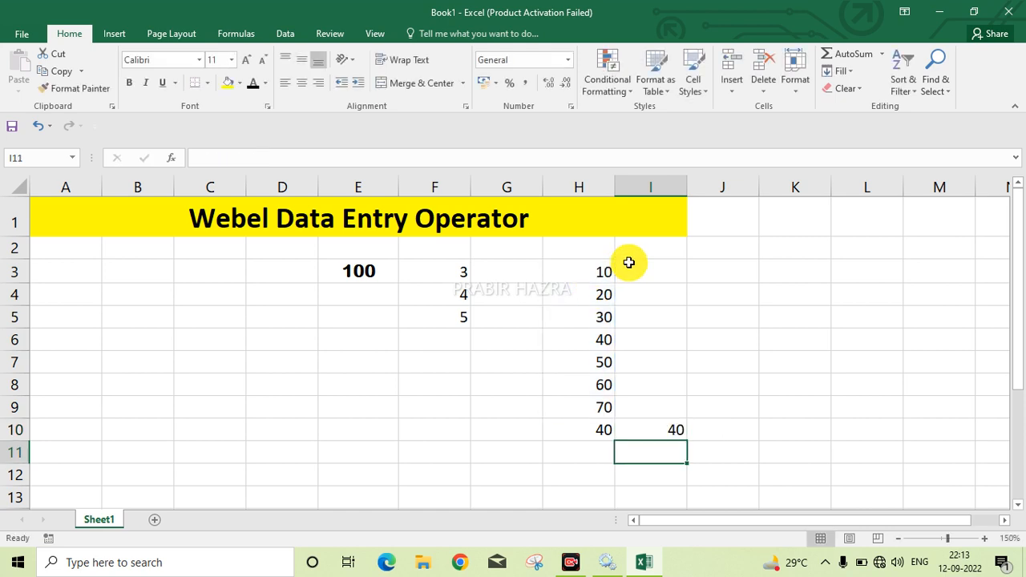
# Compare the AVERAGE formula in cell H10 with the SUM-based formula in cell I10 and review the column H numbers.
pyautogui.click(654, 431)
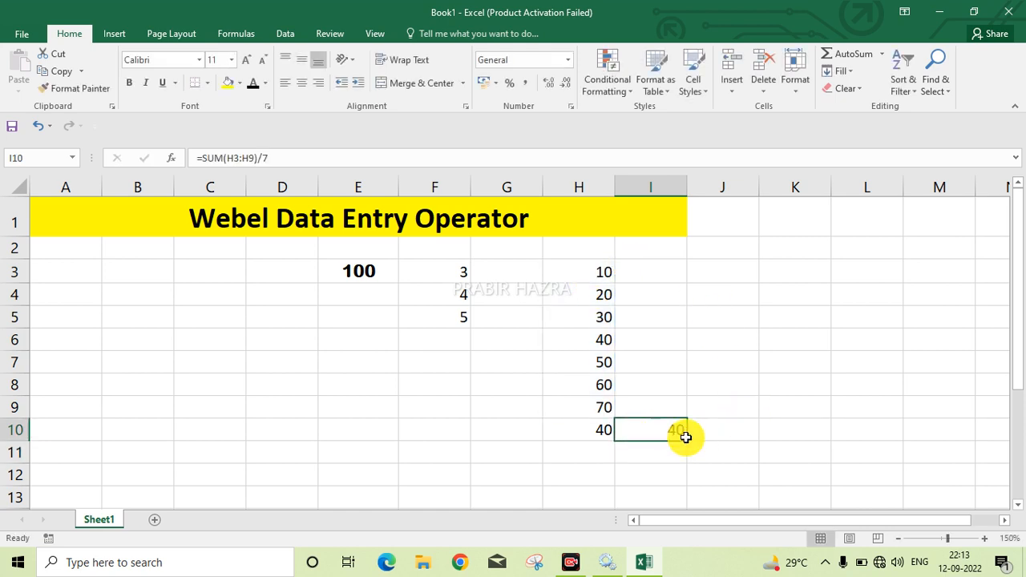
pyautogui.click(588, 435)
pyautogui.click(652, 436)
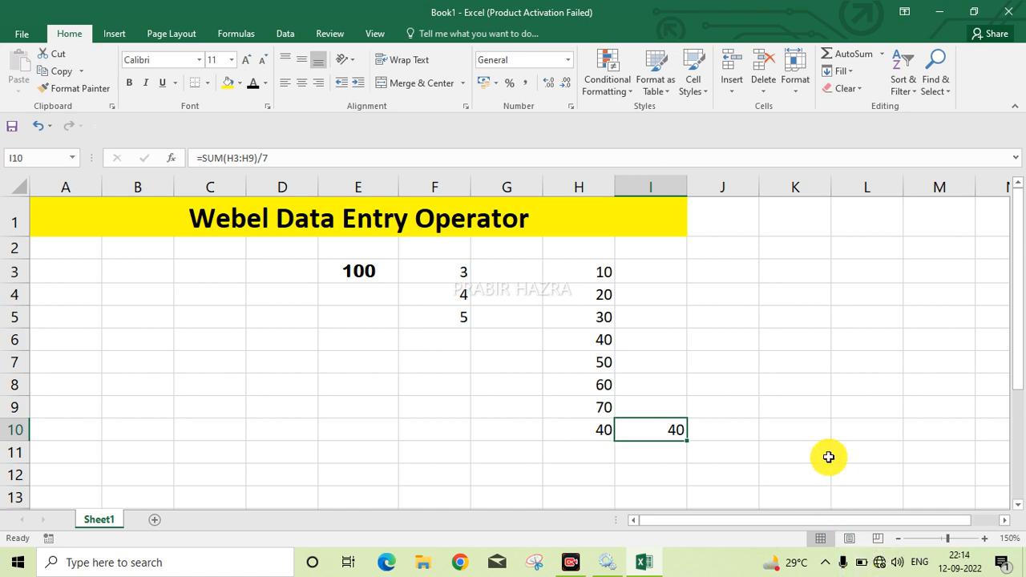
pyautogui.click(588, 431)
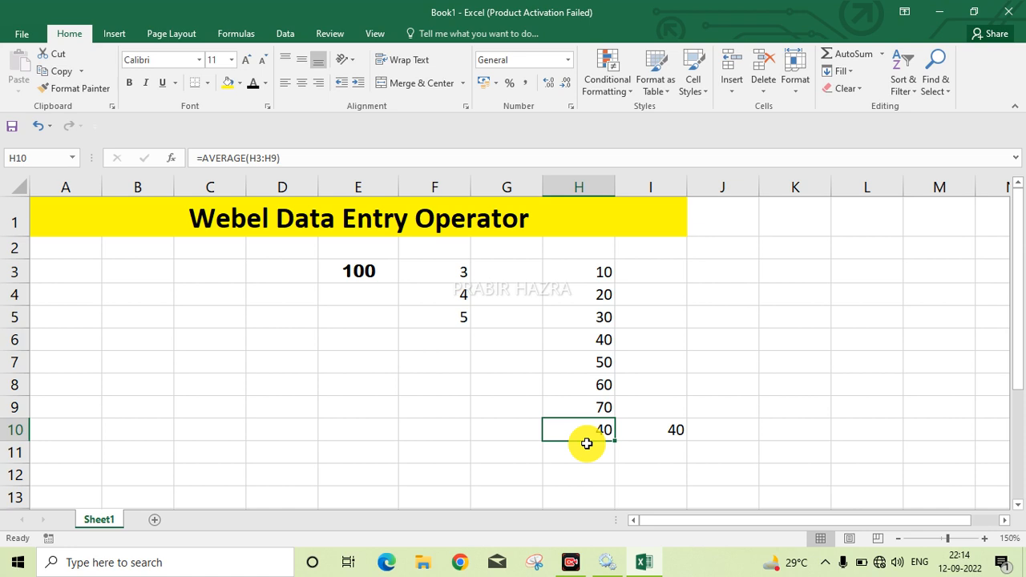
pyautogui.click(671, 433)
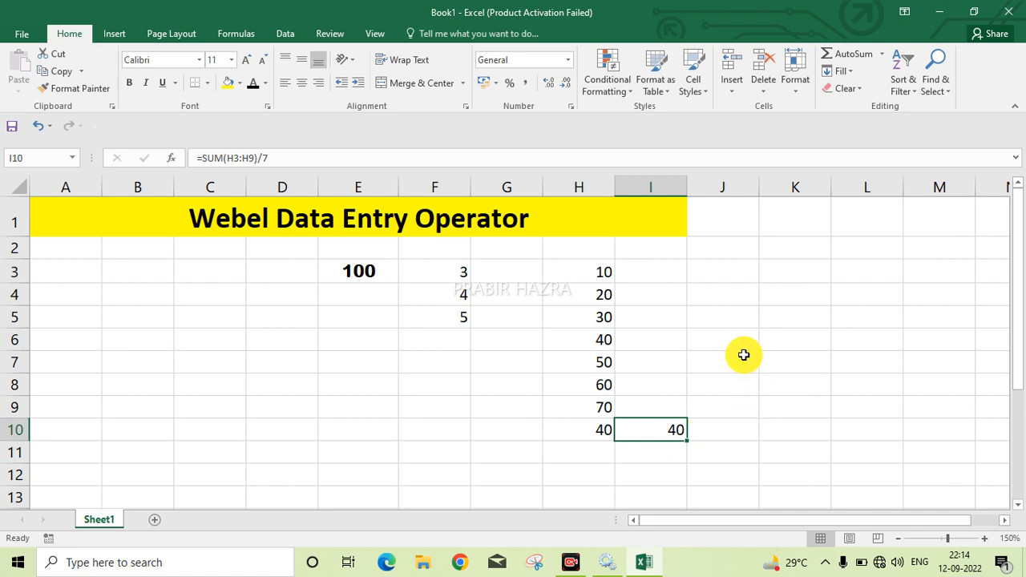
pyautogui.moveTo(608, 281); pyautogui.dragTo(609, 425)
pyautogui.click(706, 405)
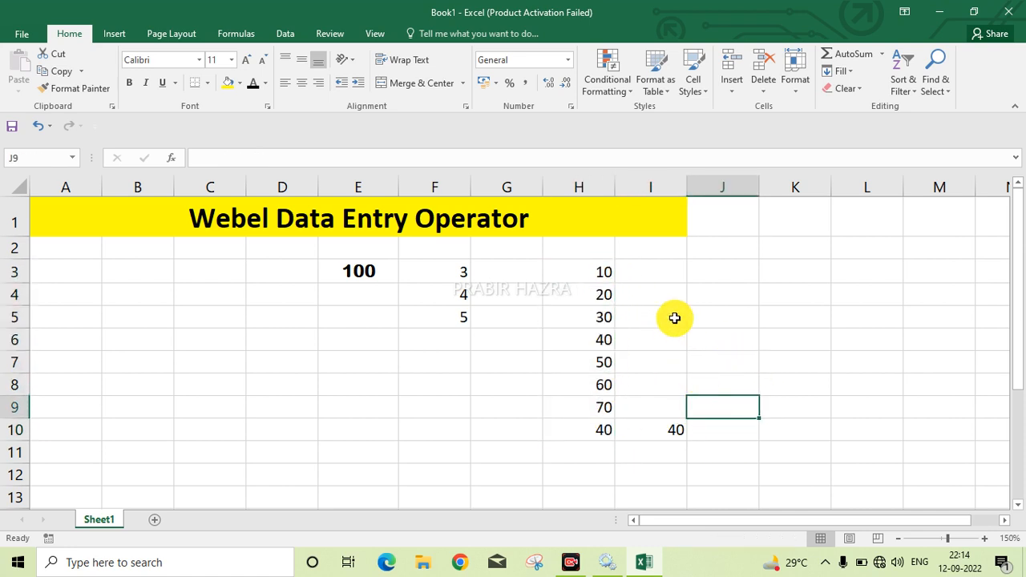
# Enter the numbers 7, 9, 11, 13 and 15 down column B in cells B5 to B9.
pyautogui.click(143, 316)
pyautogui.write('7')
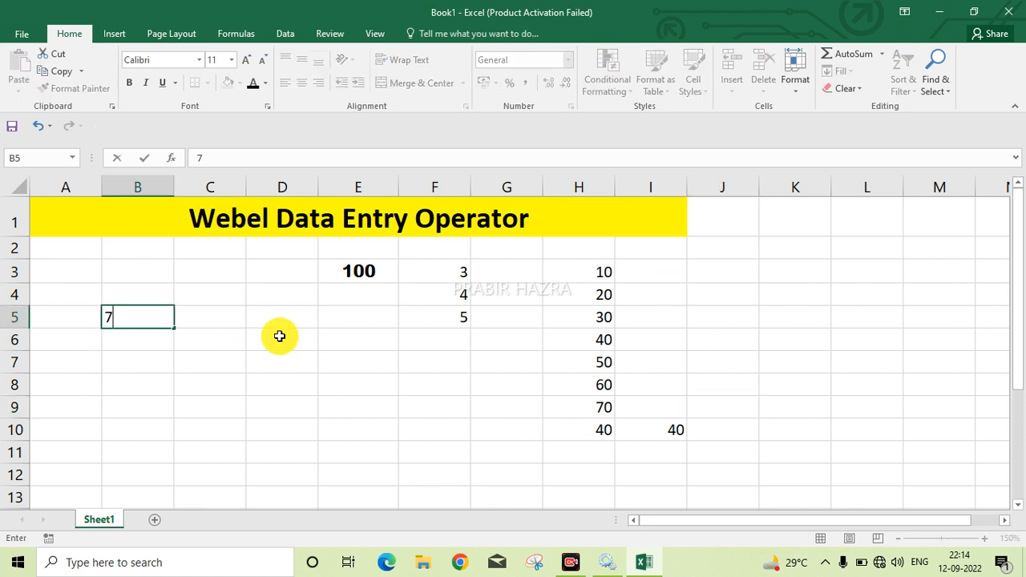
pyautogui.press('Return')
pyautogui.write('9')
pyautogui.press('Return')
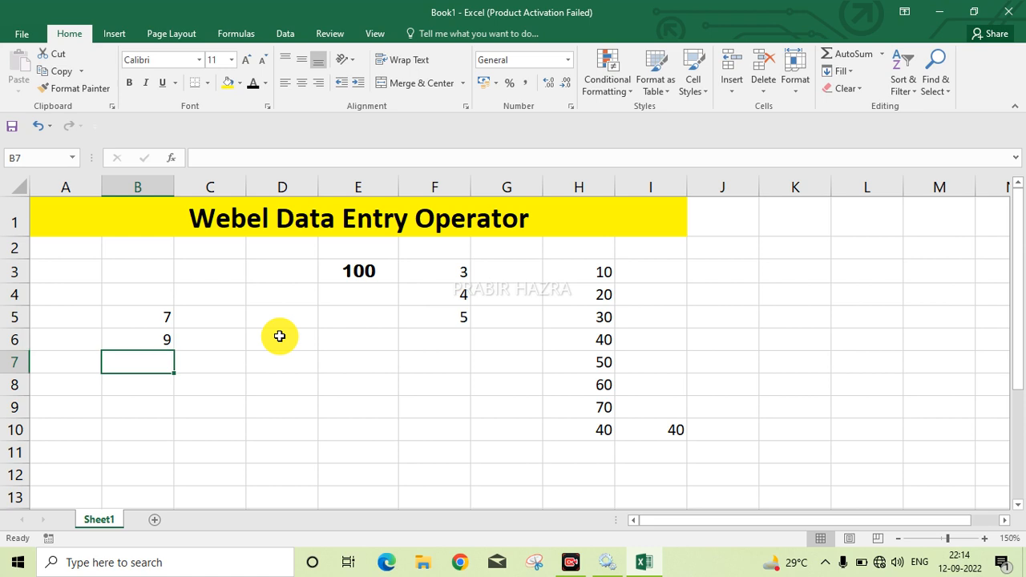
pyautogui.write('11')
pyautogui.press('Return')
pyautogui.write('13')
pyautogui.press('Return')
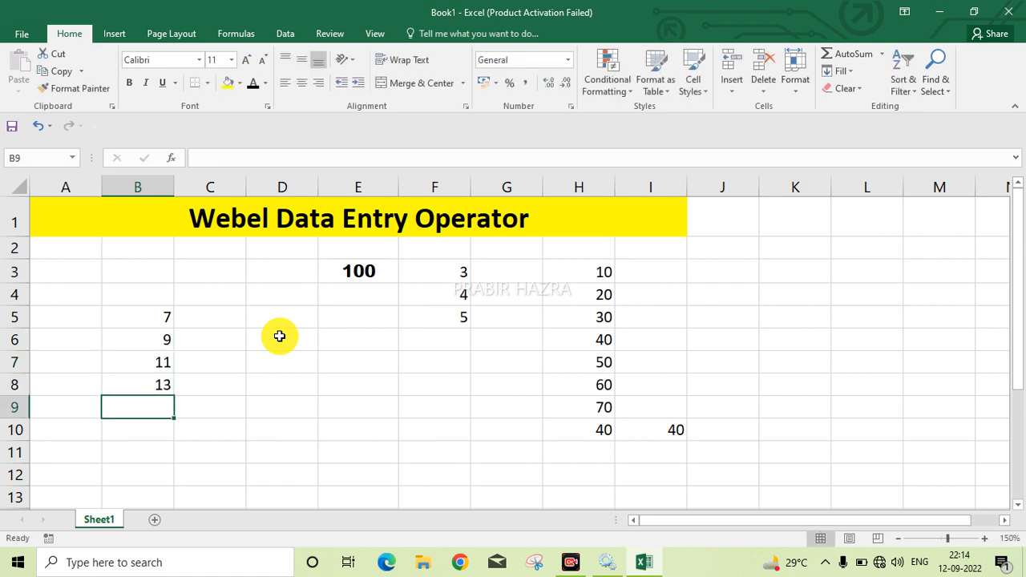
pyautogui.write('15')
pyautogui.press('Return')
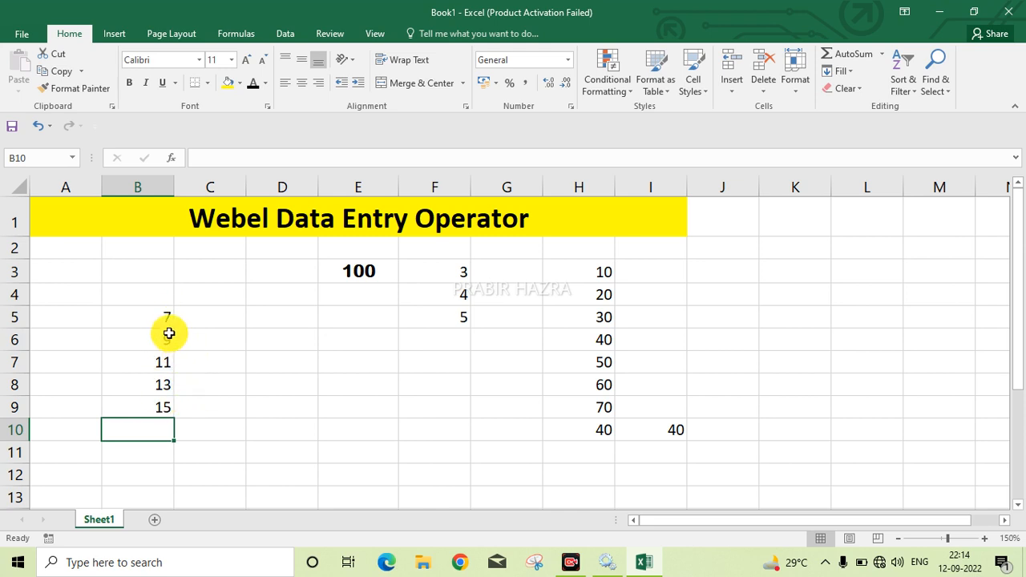
# Clear the values in B8:B9 and extend the number series from B5:B7 down to B12 with AutoFill.
pyautogui.click(210, 317)
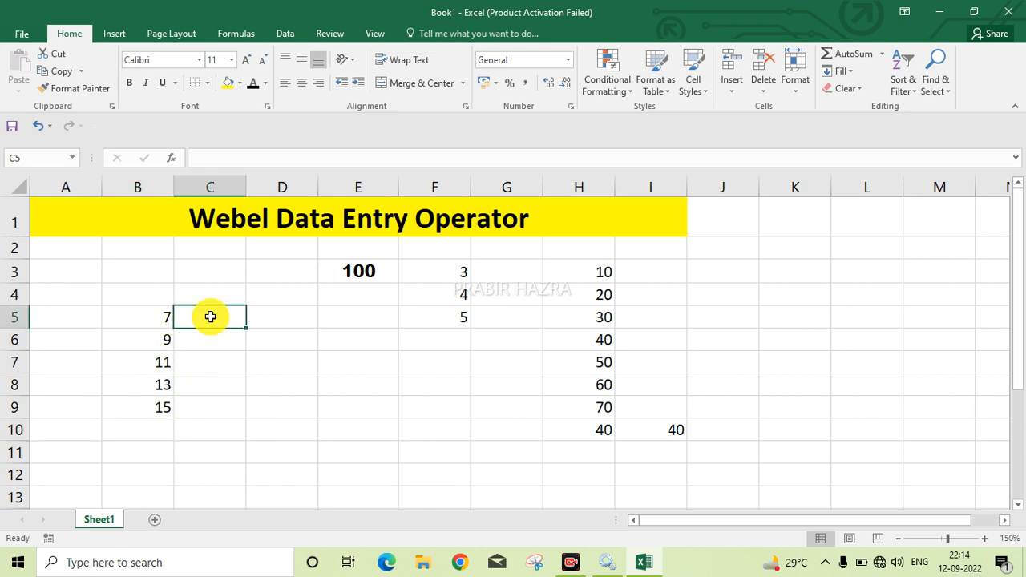
pyautogui.moveTo(161, 384); pyautogui.dragTo(160, 411)
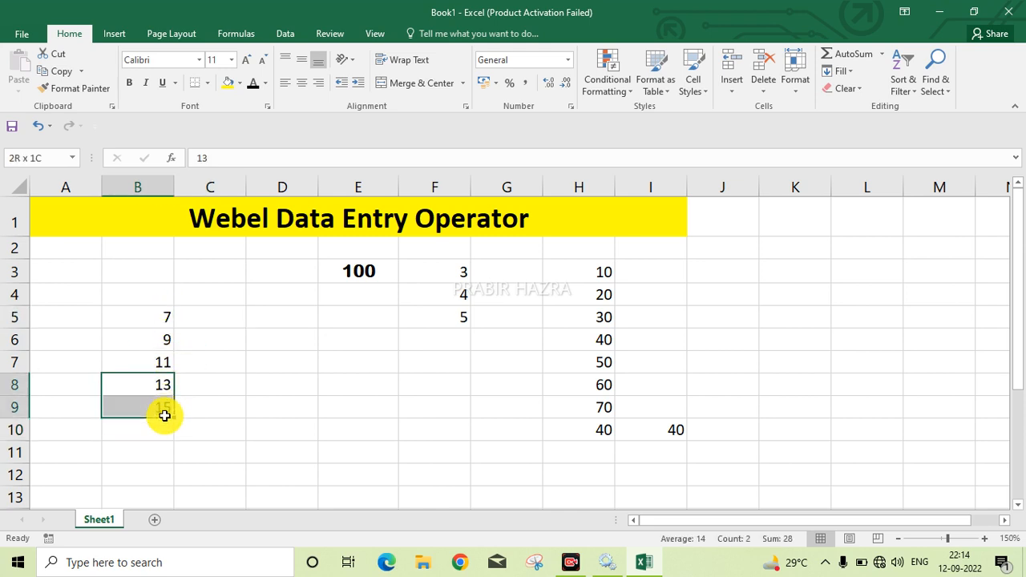
pyautogui.click(391, 385)
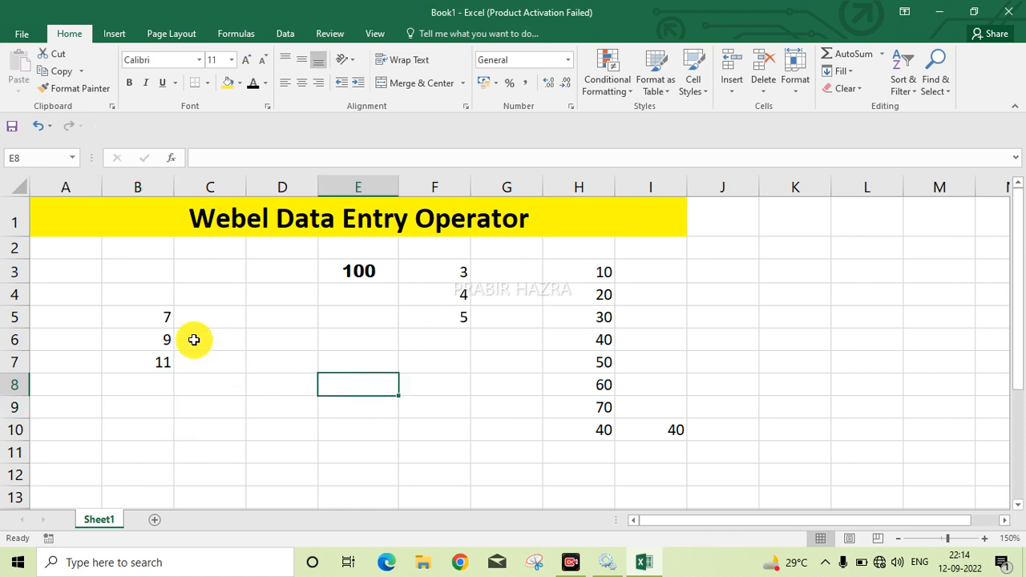
pyautogui.click(166, 318)
pyautogui.moveTo(166, 318); pyautogui.dragTo(168, 361)
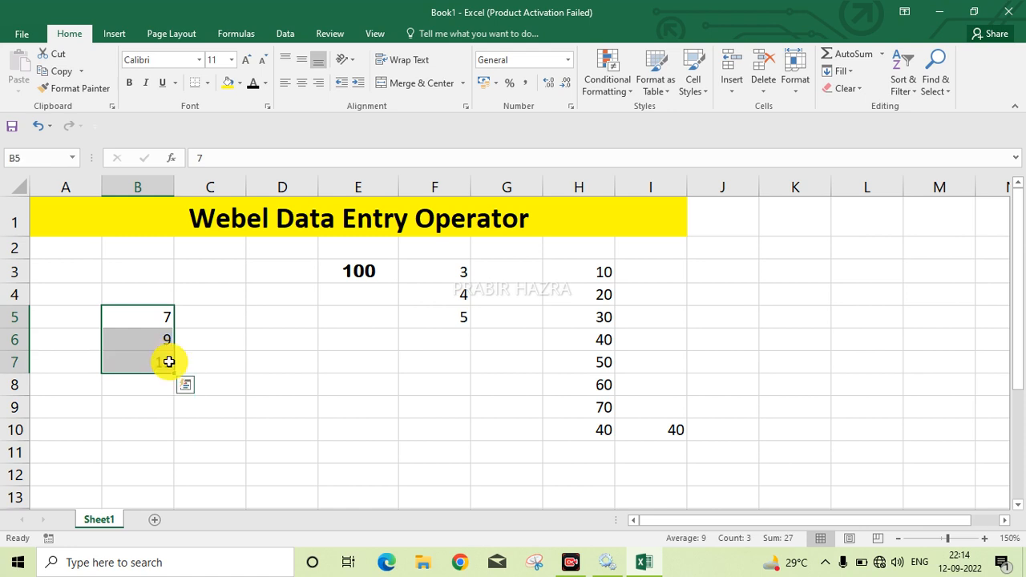
pyautogui.click(204, 343)
pyautogui.moveTo(165, 323); pyautogui.dragTo(176, 484)
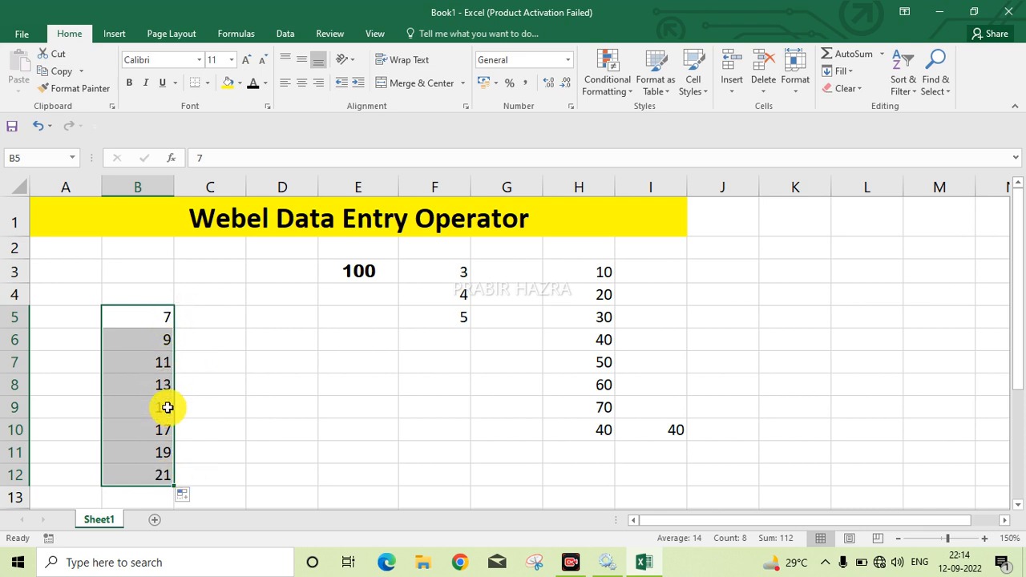
pyautogui.click(231, 383)
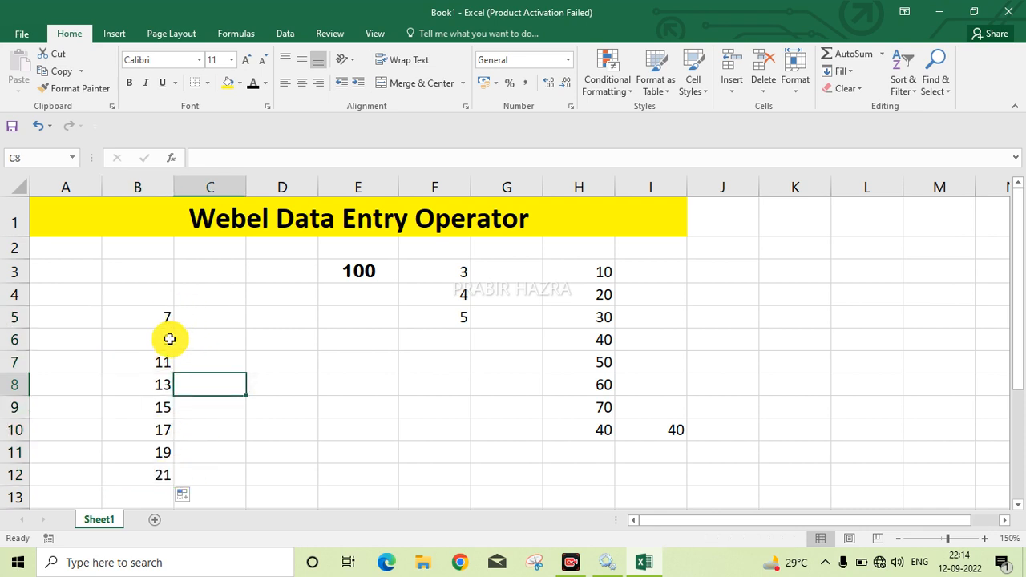
# Calculate the average of the column B numbers with the formula =average(B5:B12) in cell B13.
pyautogui.scroll(-1, 222, 397)
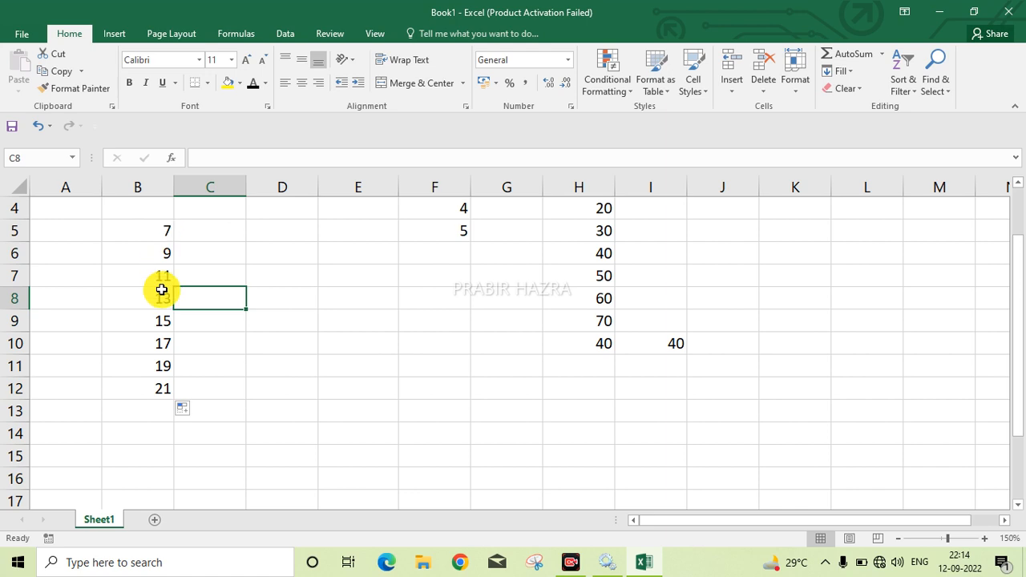
pyautogui.click(155, 408)
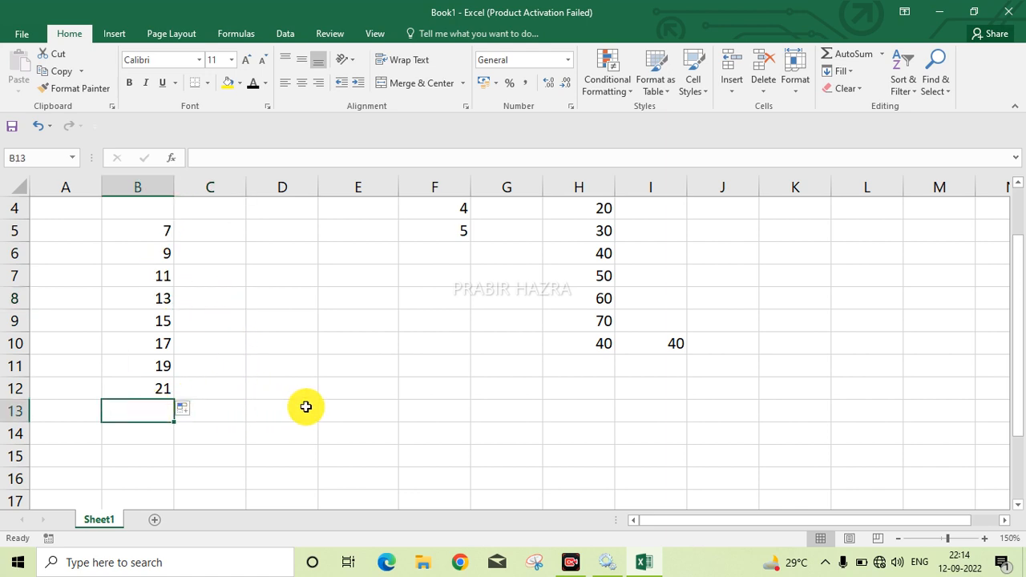
pyautogui.write('=a')
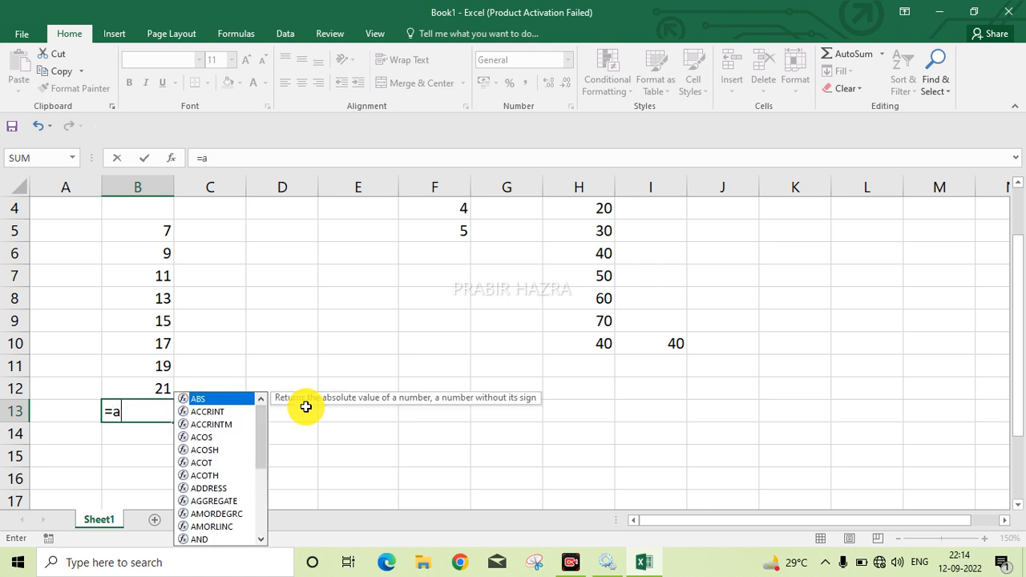
pyautogui.write('vera')
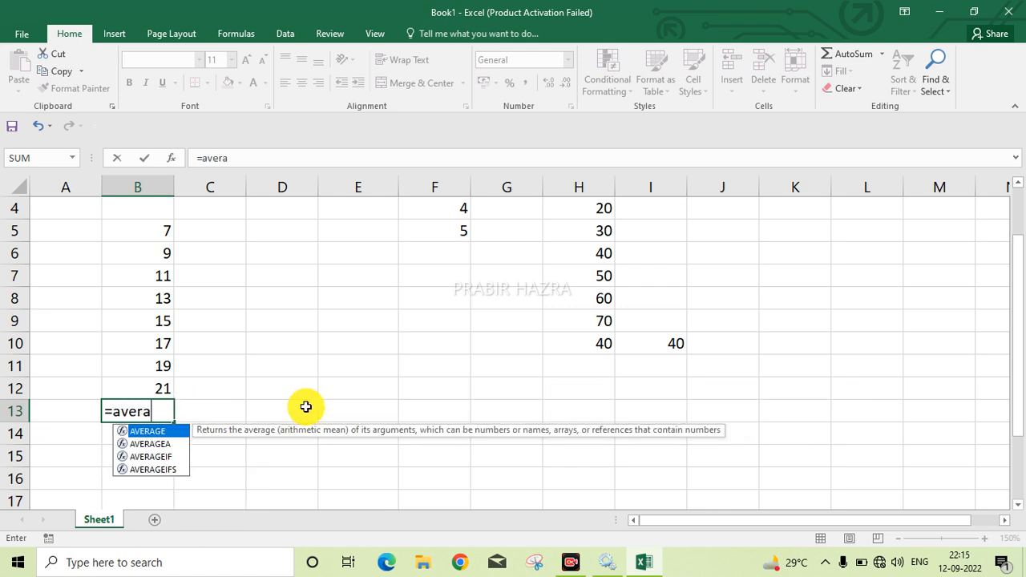
pyautogui.write('ge(')
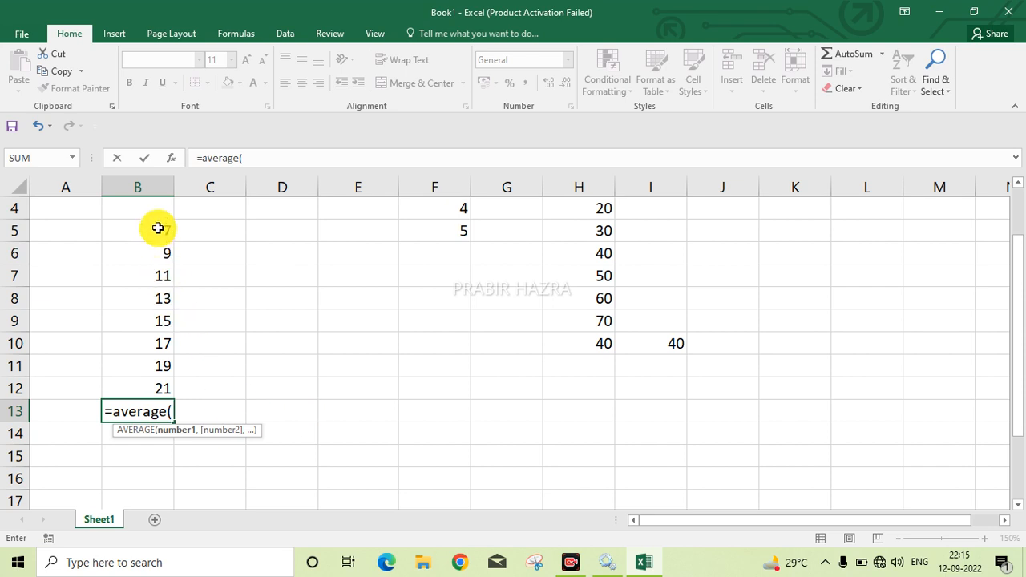
pyautogui.moveTo(156, 227); pyautogui.dragTo(193, 383)
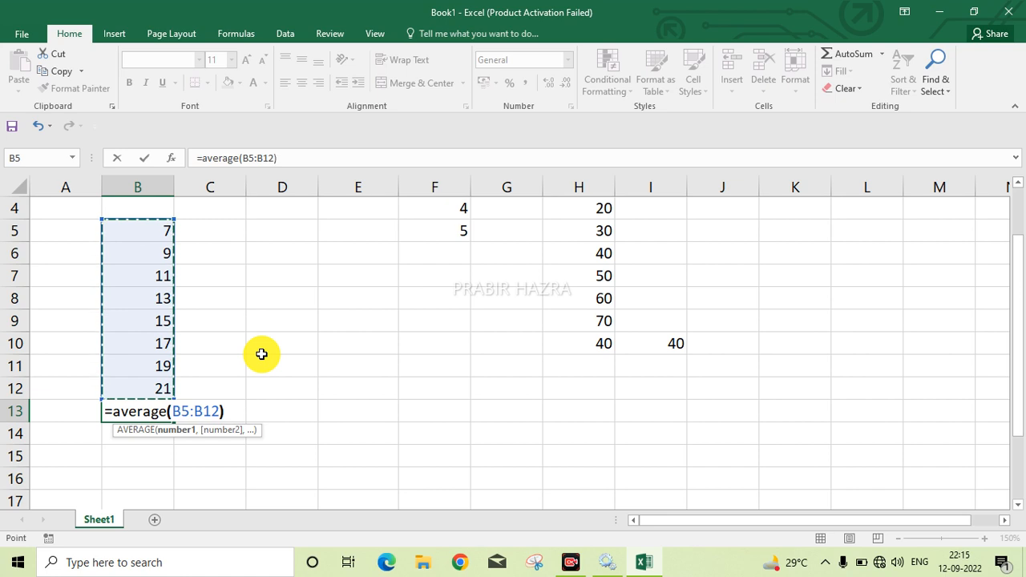
pyautogui.write(')')
pyautogui.press('Return')
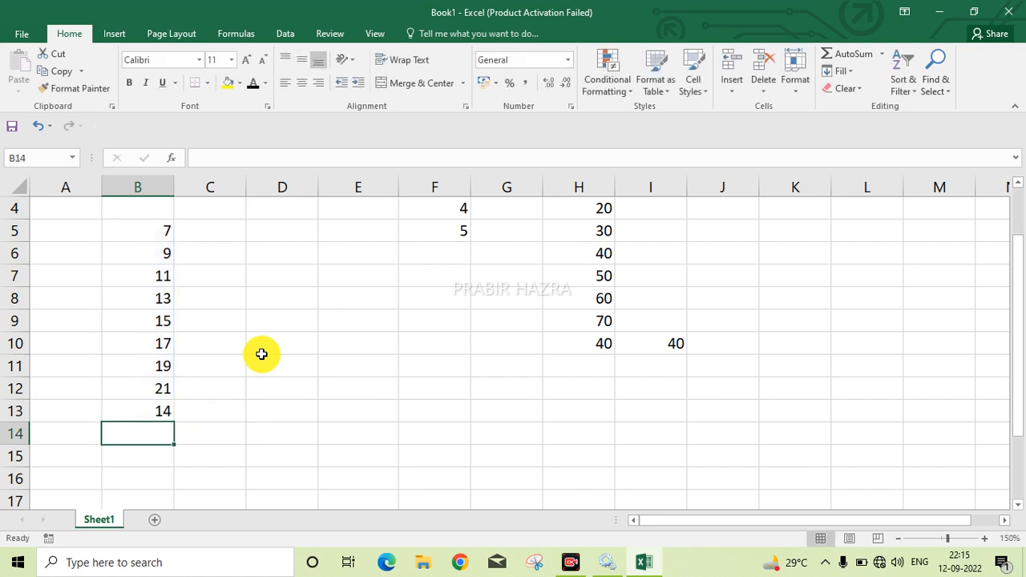
# Examine the AVERAGE formula stored in cell B13.
pyautogui.click(170, 409)
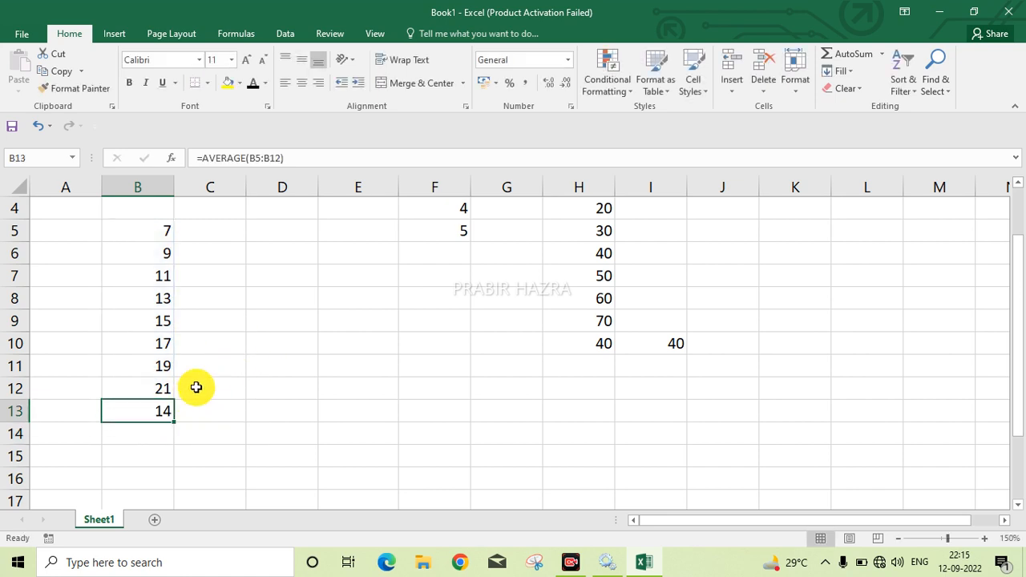
pyautogui.click(225, 413)
pyautogui.click(161, 413)
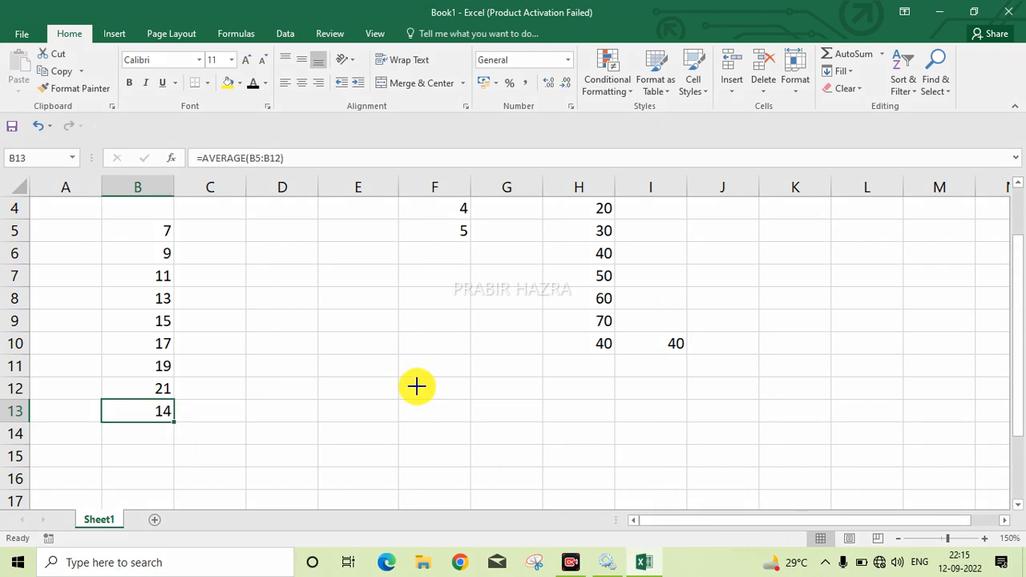
pyautogui.moveTo(183, 136)
pyautogui.mouseDown()
pyautogui.moveTo(195, 176)
pyautogui.moveTo(314, 176)
pyautogui.mouseUp()
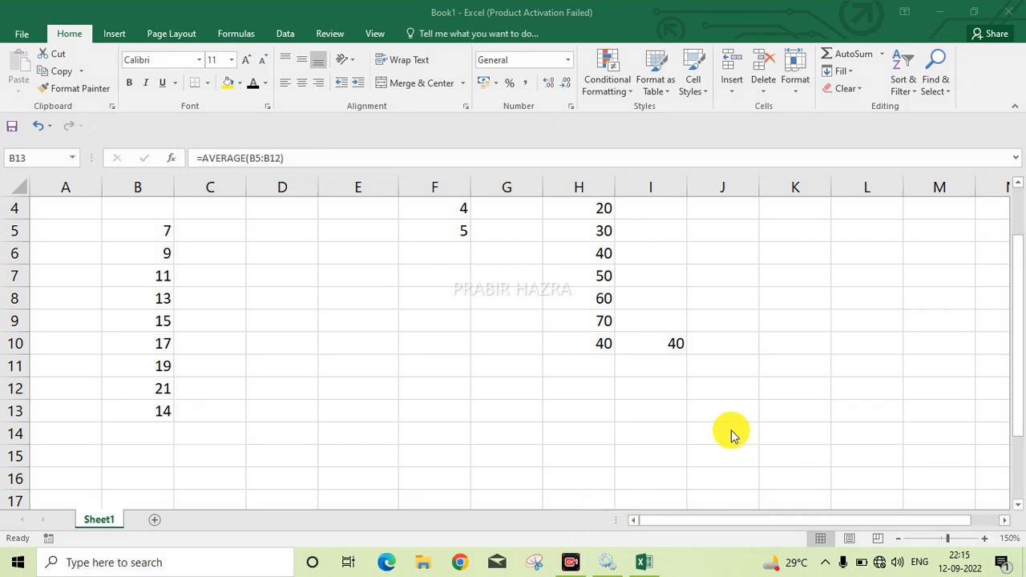
# Review the number lists in columns B and H together with the averages beneath them.
pyautogui.click(1018, 274)
pyautogui.moveTo(1018, 274); pyautogui.dragTo(1015, 218)
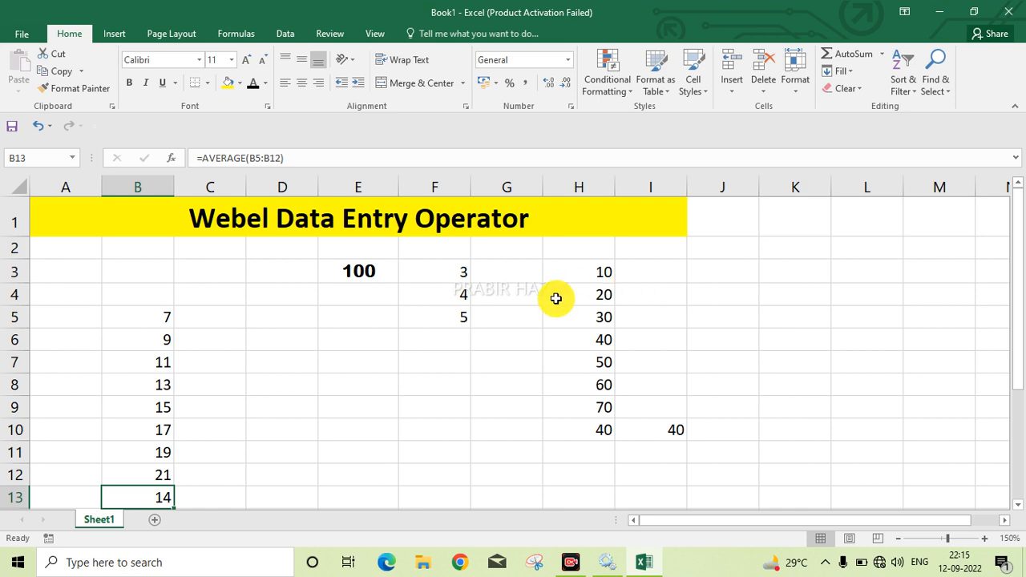
pyautogui.scroll(-1, 620, 317)
pyautogui.scroll(1, 620, 316)
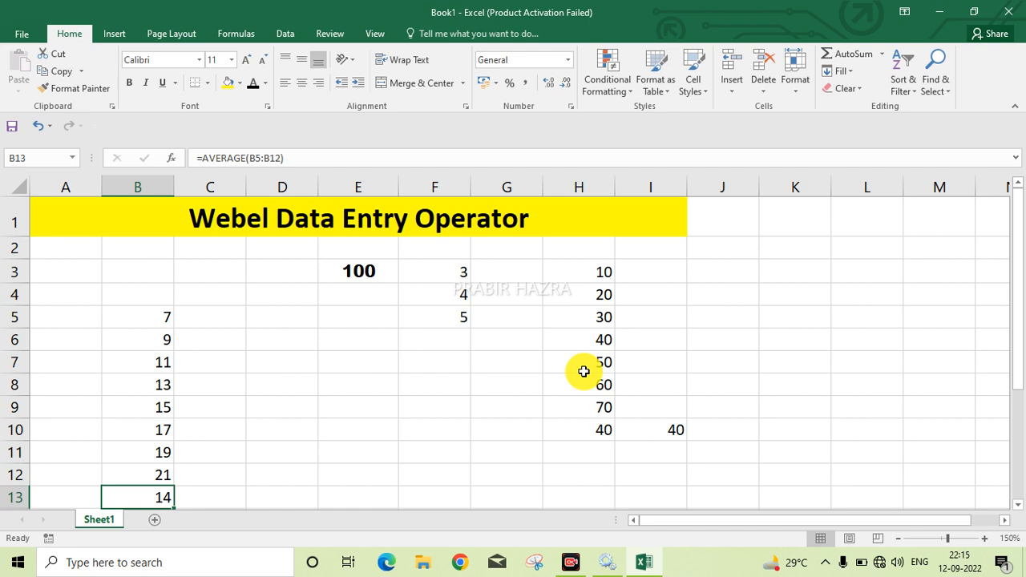
pyautogui.moveTo(155, 316); pyautogui.dragTo(161, 489)
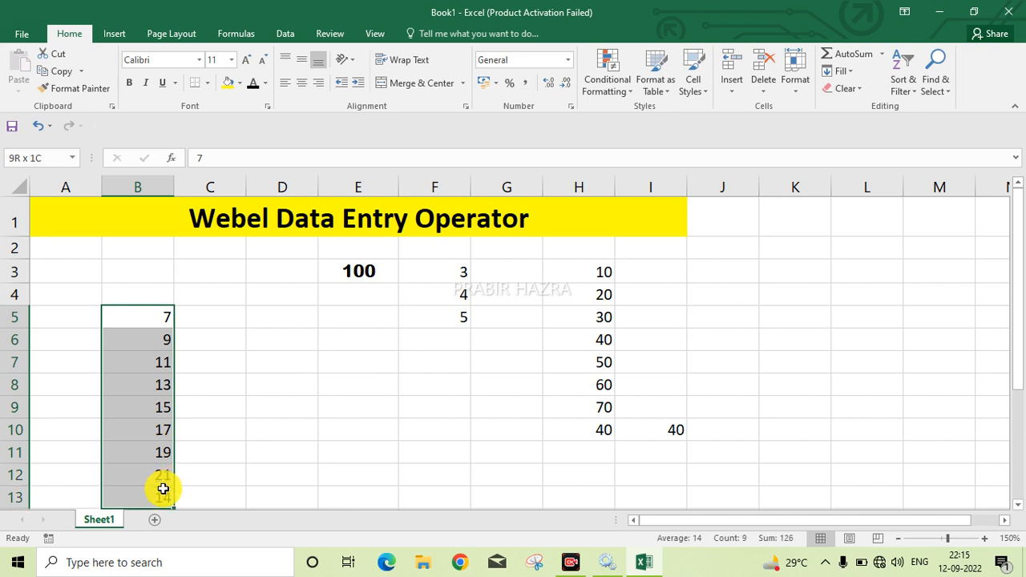
pyautogui.click(449, 415)
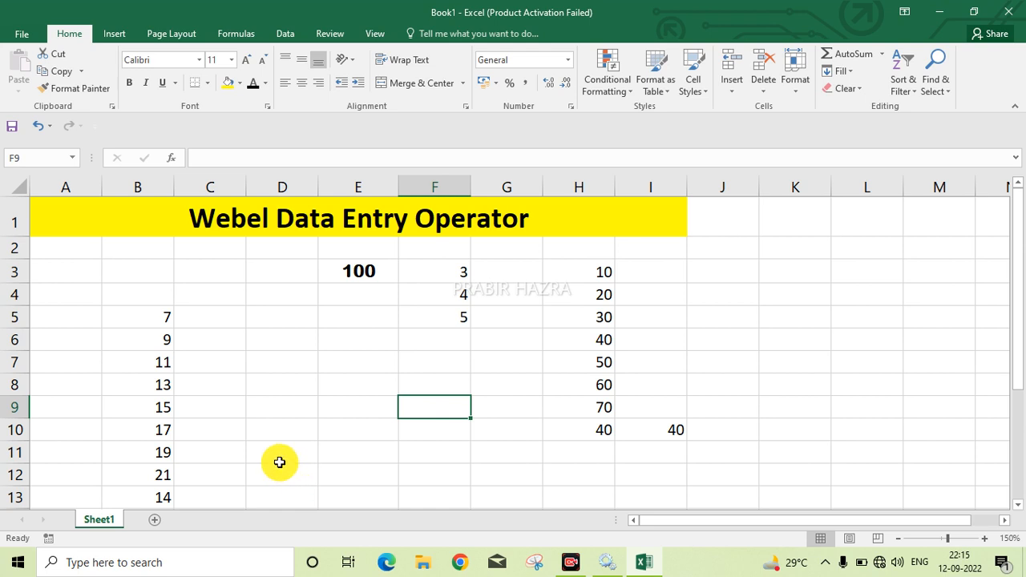
pyautogui.moveTo(591, 266); pyautogui.dragTo(589, 430)
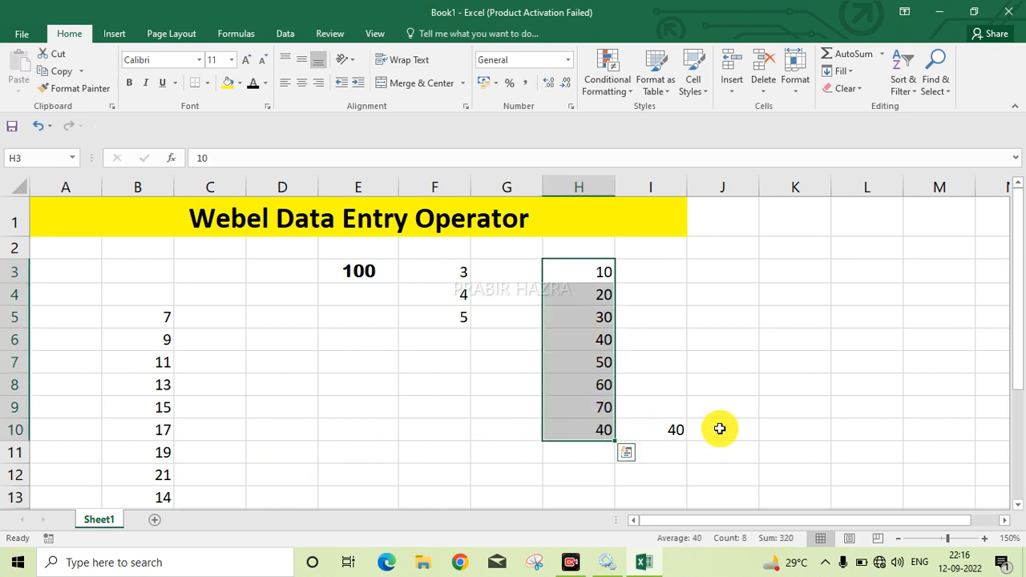